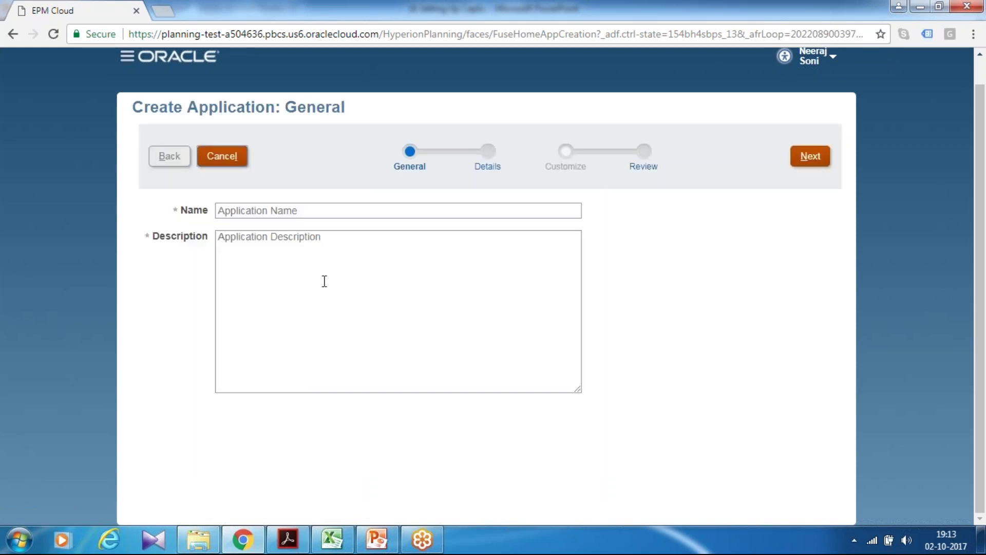
# Name the new application EPBCS, describe it as "This is a sample CapEx Application", and proceed to its details.
pyautogui.click(302, 211)
pyautogui.write('EPBCS')
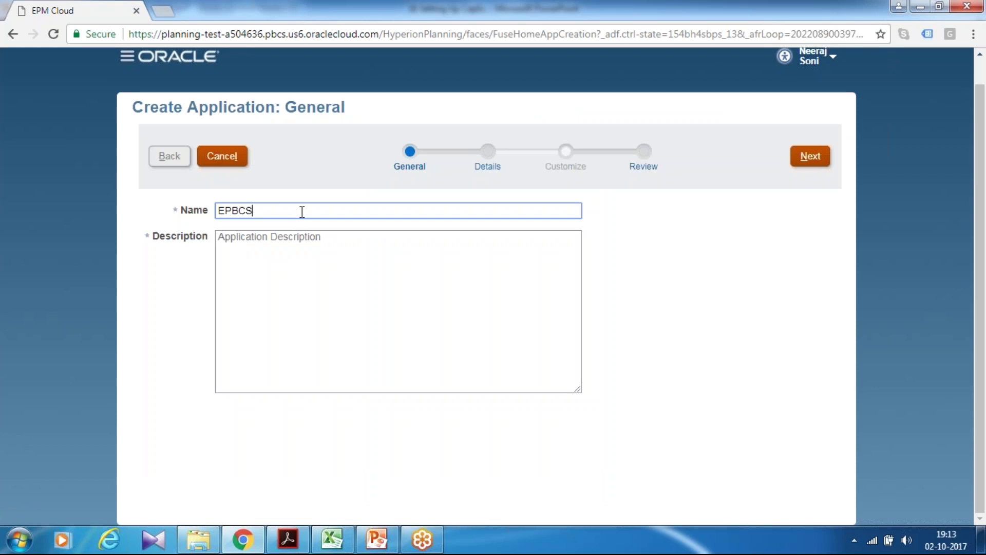
pyautogui.press('Tab')
pyautogui.write('Thi')
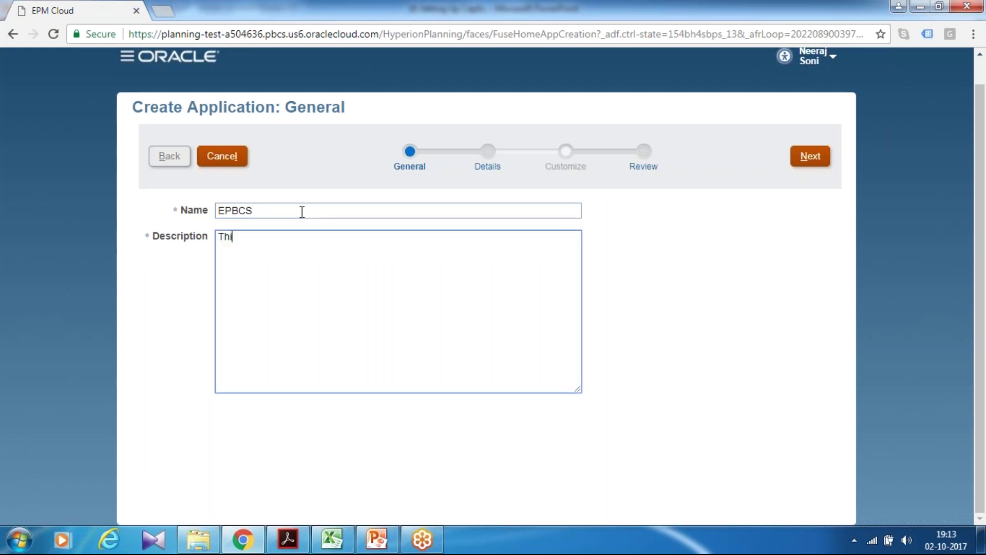
pyautogui.write('s is a sam')
pyautogui.press('BackSpace')
pyautogui.write('ample CapEx Applicatio')
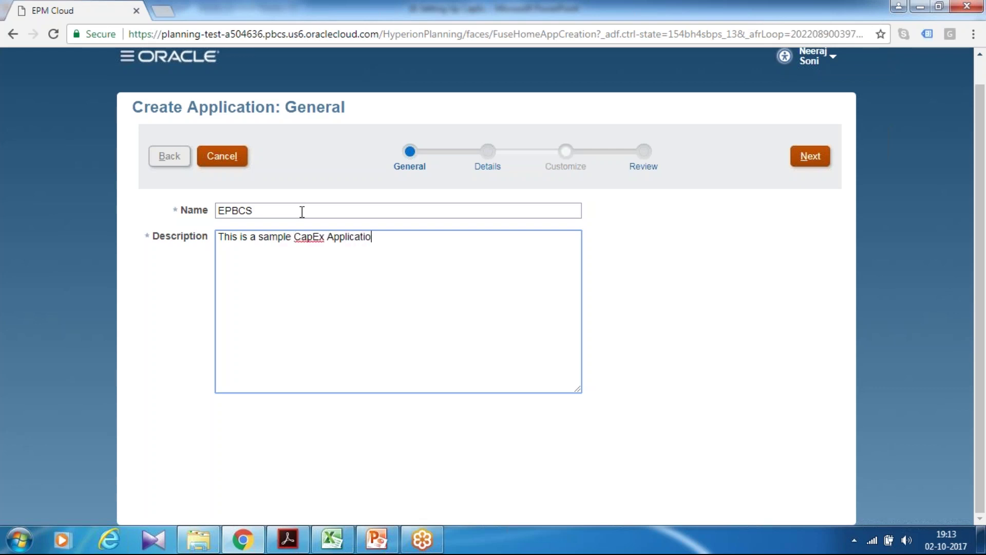
pyautogui.write('n')
pyautogui.click(806, 161)
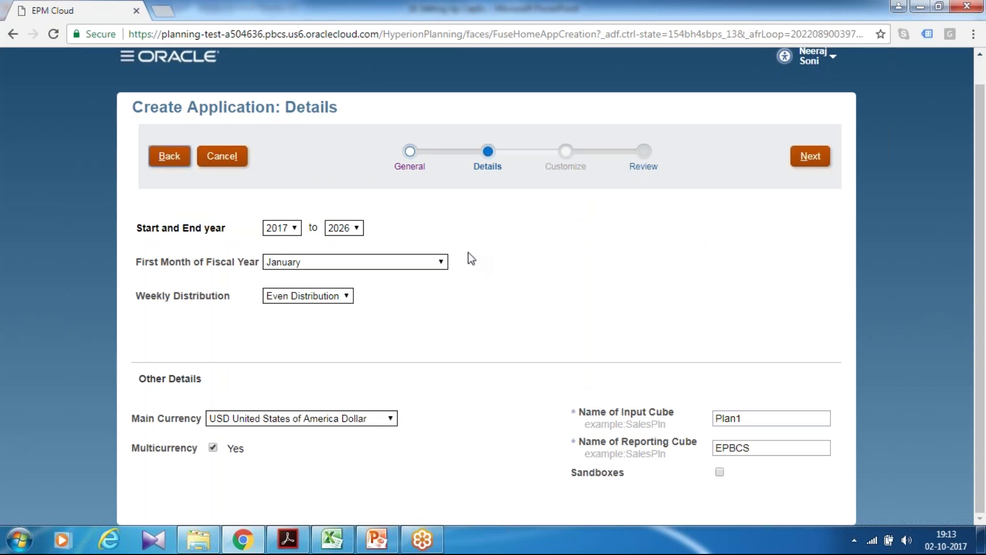
# Set the application's start year to 2016 and end year to 2025, and proceed to the review.
pyautogui.click(286, 228)
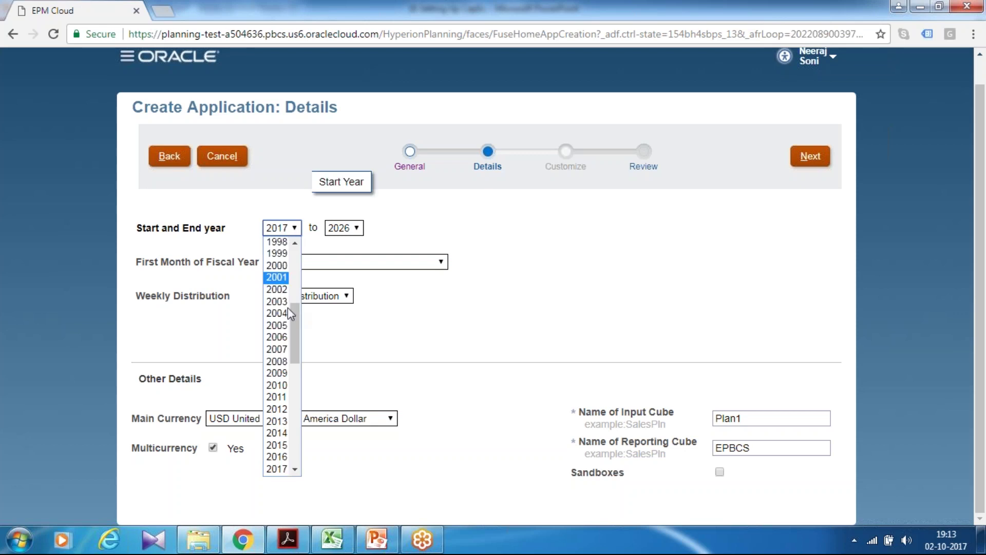
pyautogui.click(280, 459)
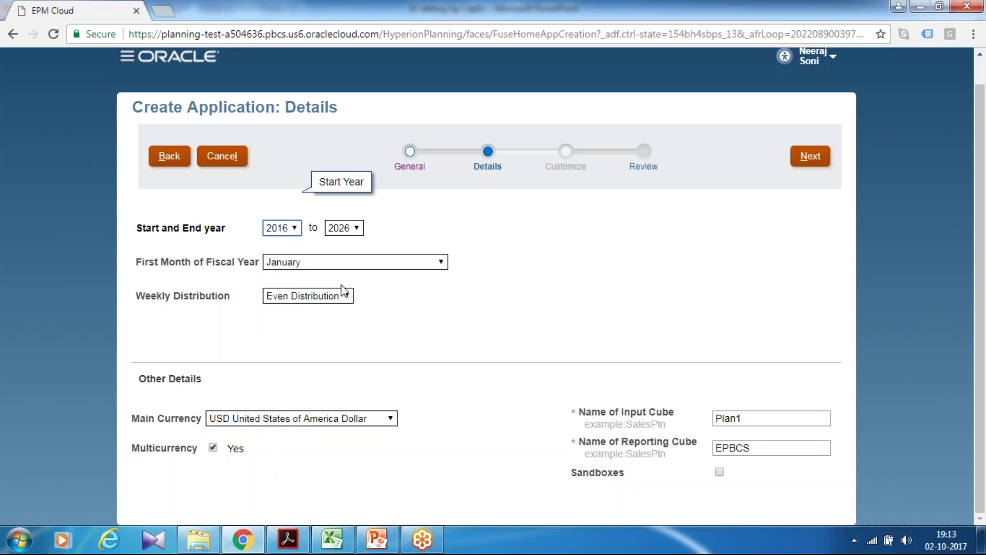
pyautogui.click(352, 228)
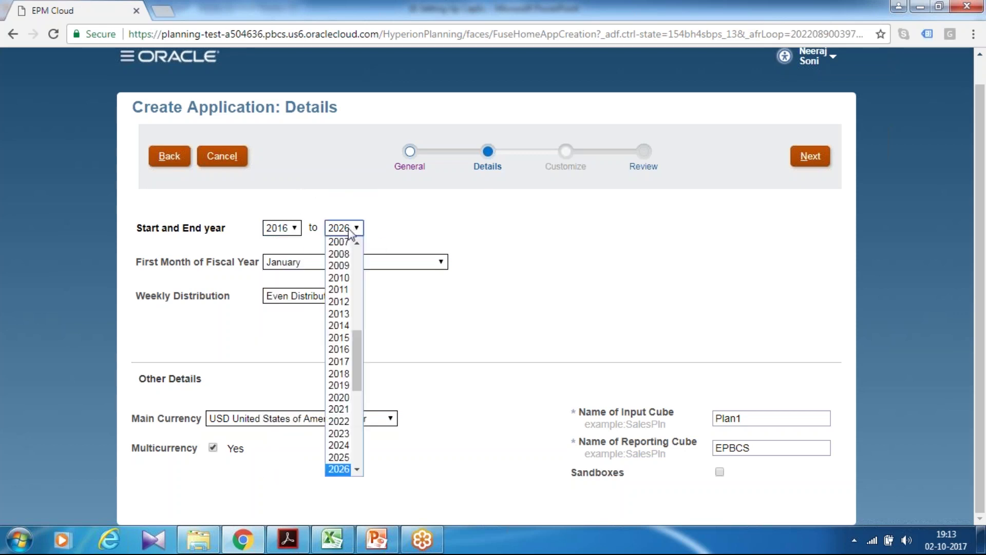
pyautogui.click(338, 457)
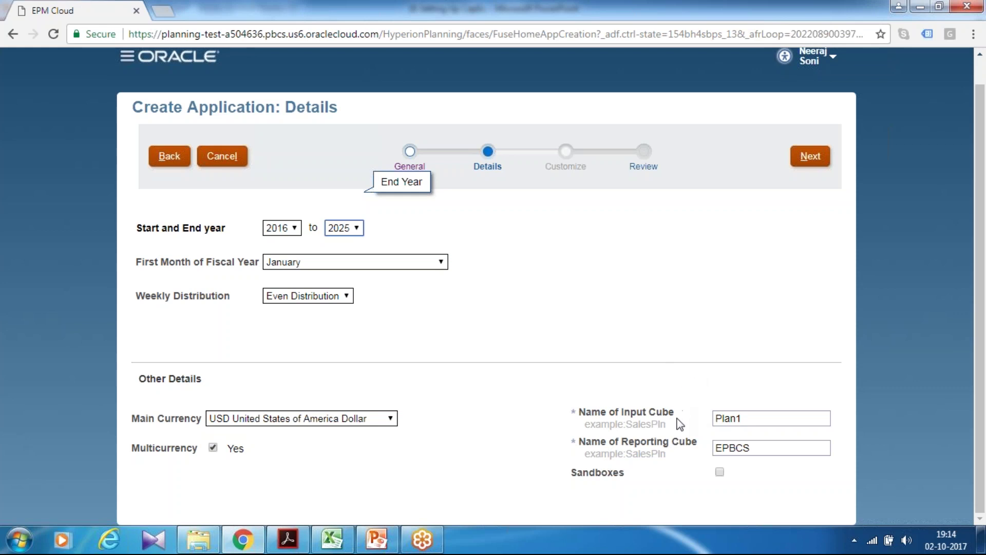
pyautogui.click(806, 160)
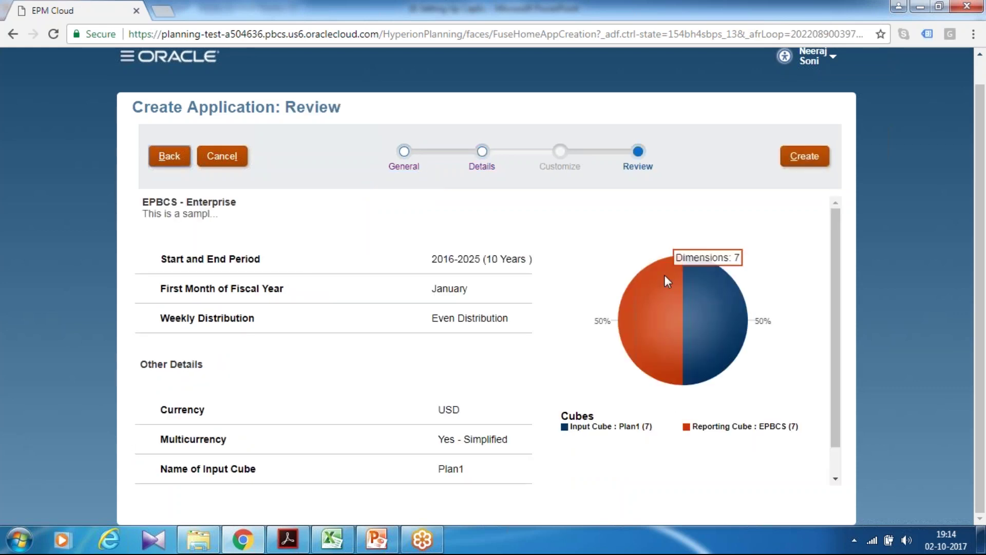
# Review the application summary, create the application, and acknowledge the creation status.
pyautogui.scroll(-1, 664, 275)
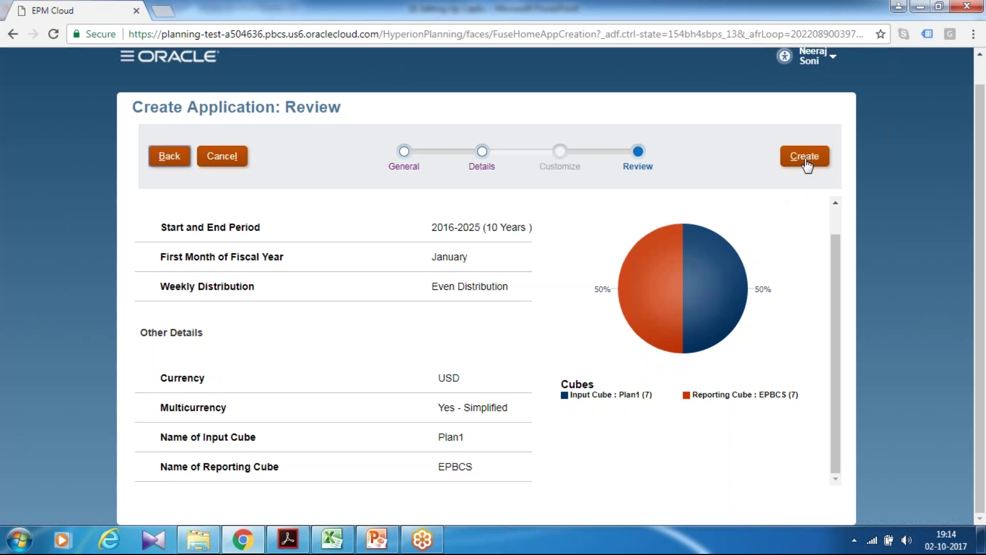
pyautogui.click(804, 157)
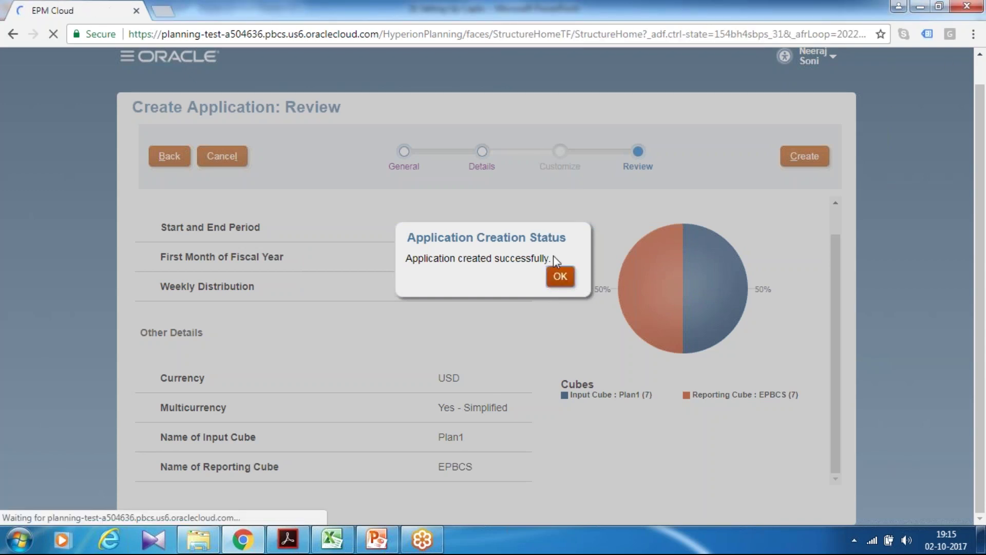
pyautogui.click(557, 273)
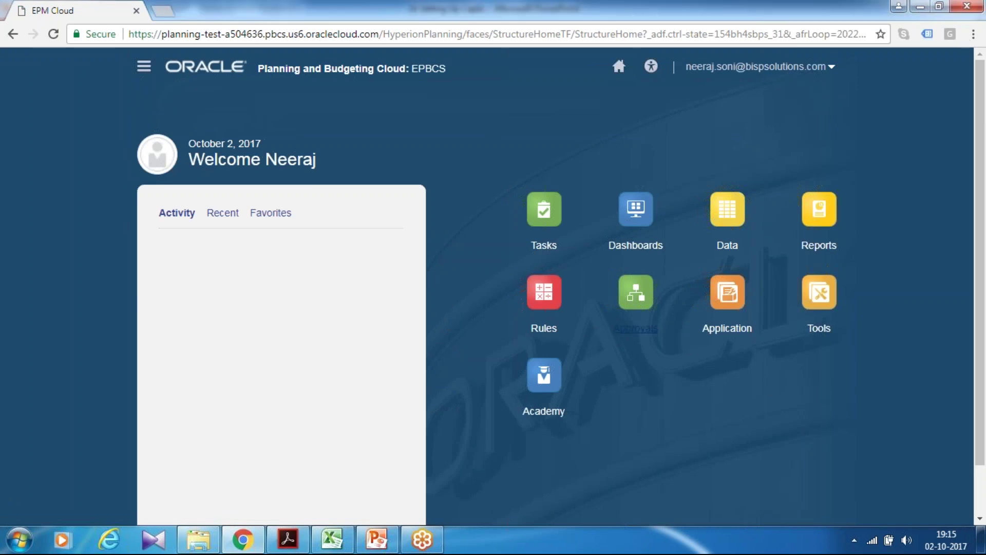
# Open the application configuration for Capital and start enabling its features.
pyautogui.click(746, 335)
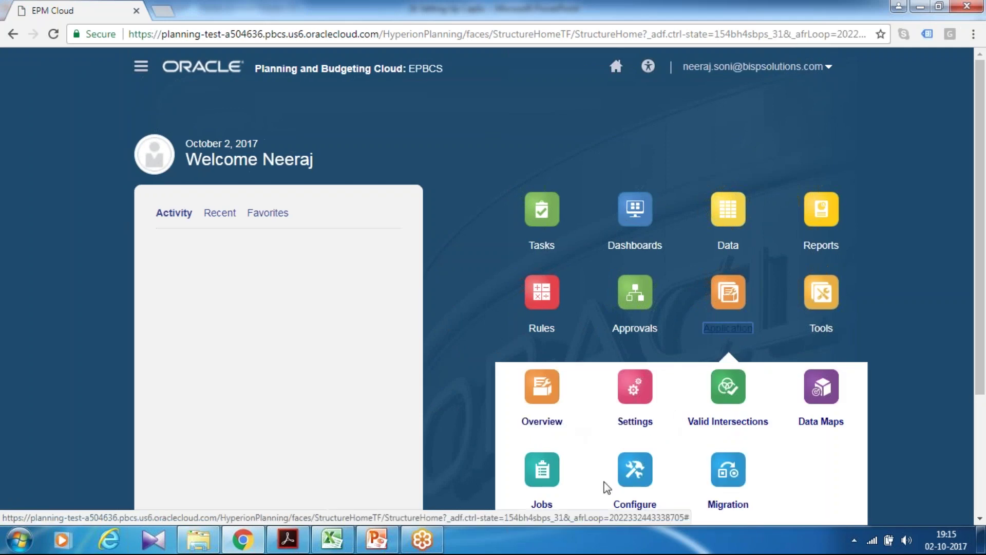
pyautogui.click(635, 501)
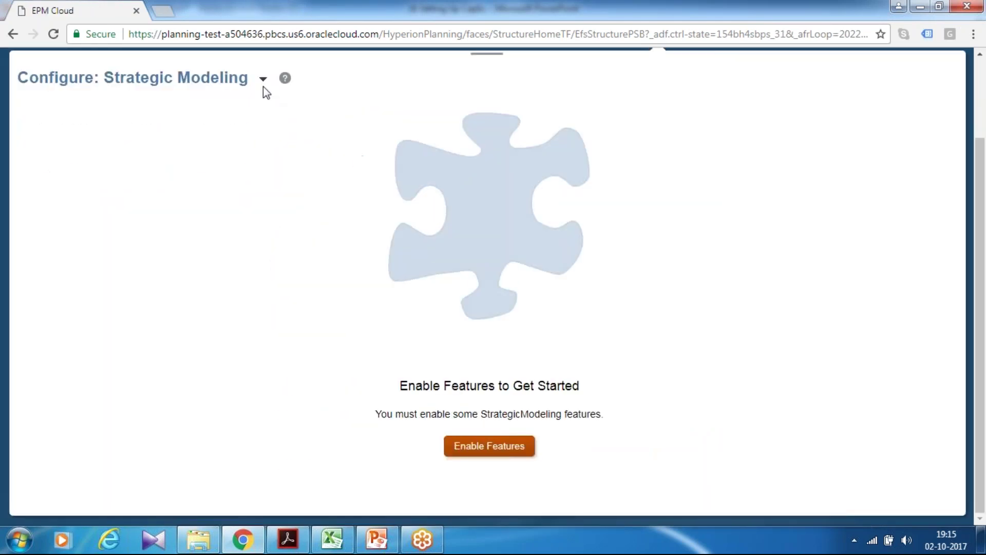
pyautogui.click(263, 82)
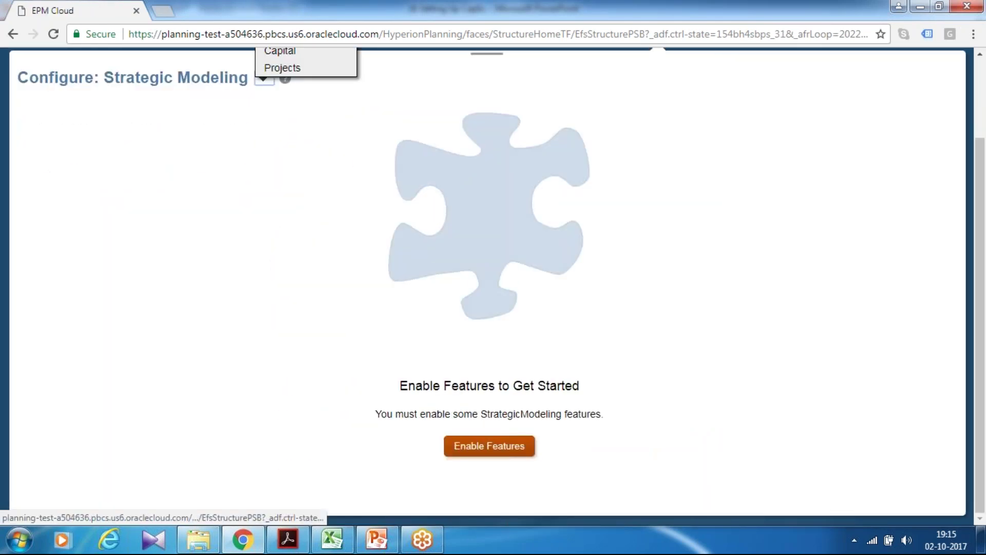
pyautogui.scroll(2, 287, 204)
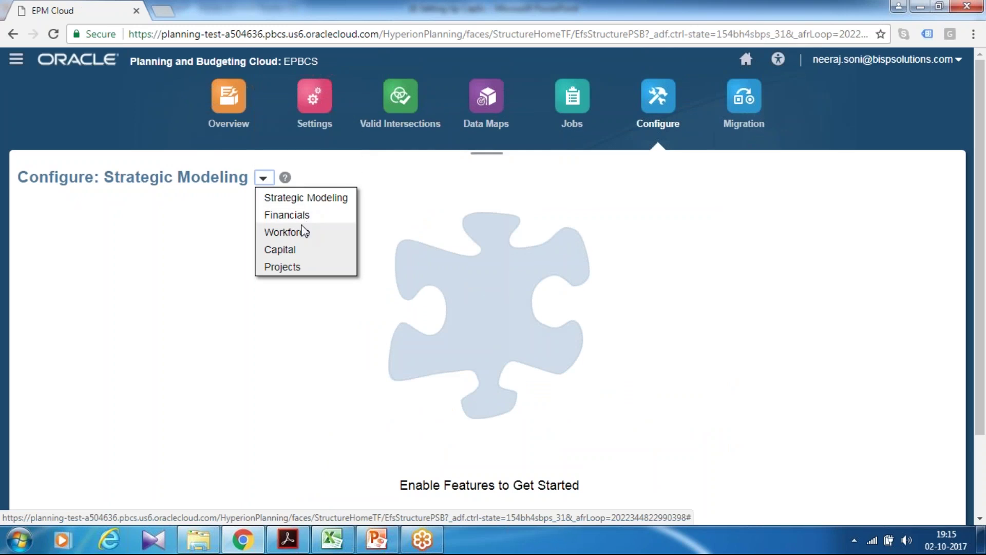
pyautogui.click(295, 250)
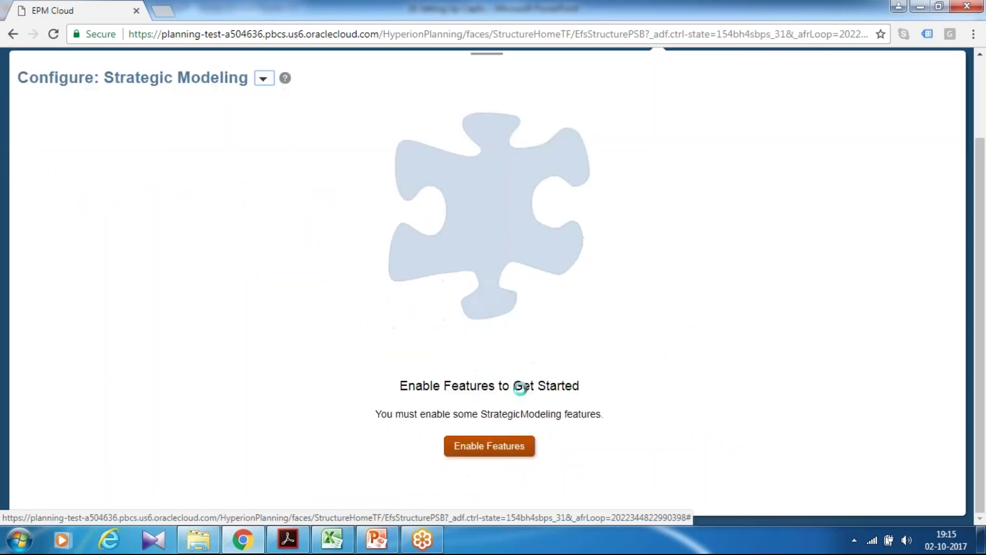
pyautogui.click(480, 451)
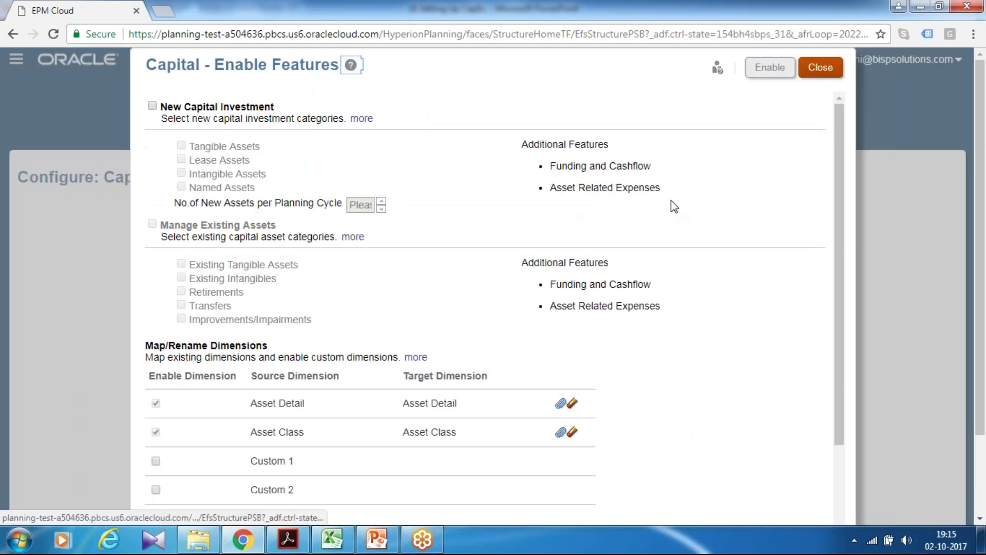
# Select New Capital Investment with Intangible Assets and set the number of new assets per planning cycle to 100.
pyautogui.click(152, 107)
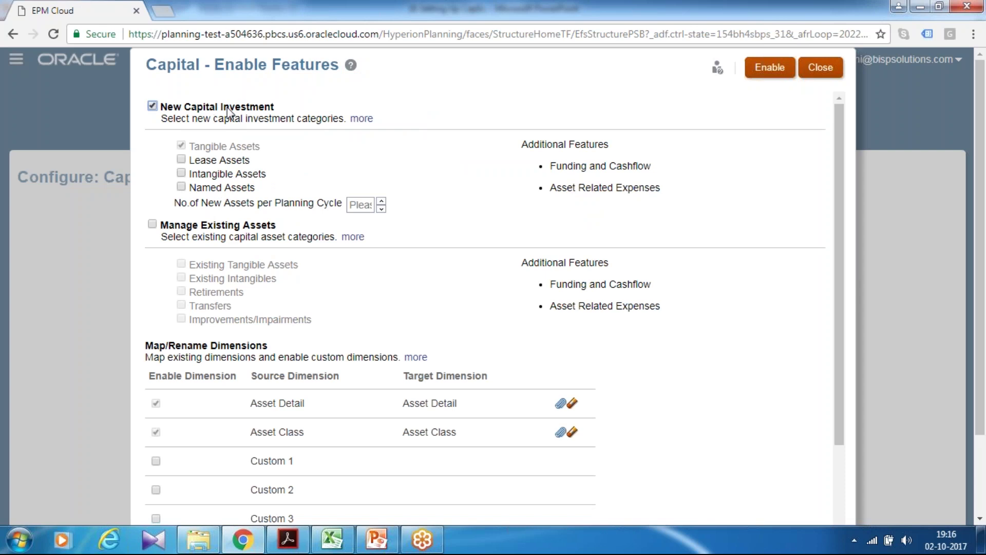
pyautogui.click(182, 173)
pyautogui.click(181, 159)
pyautogui.click(181, 160)
pyautogui.click(360, 205)
pyautogui.write('100')
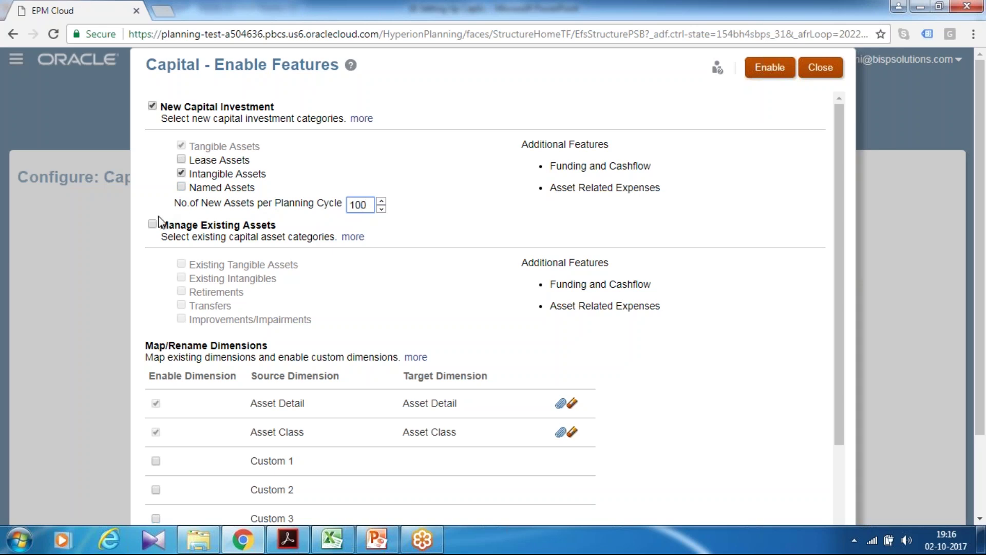
# Select Manage Existing Assets with Existing Intangibles, Retirements, Transfers and Improvements/Impairments.
pyautogui.click(152, 224)
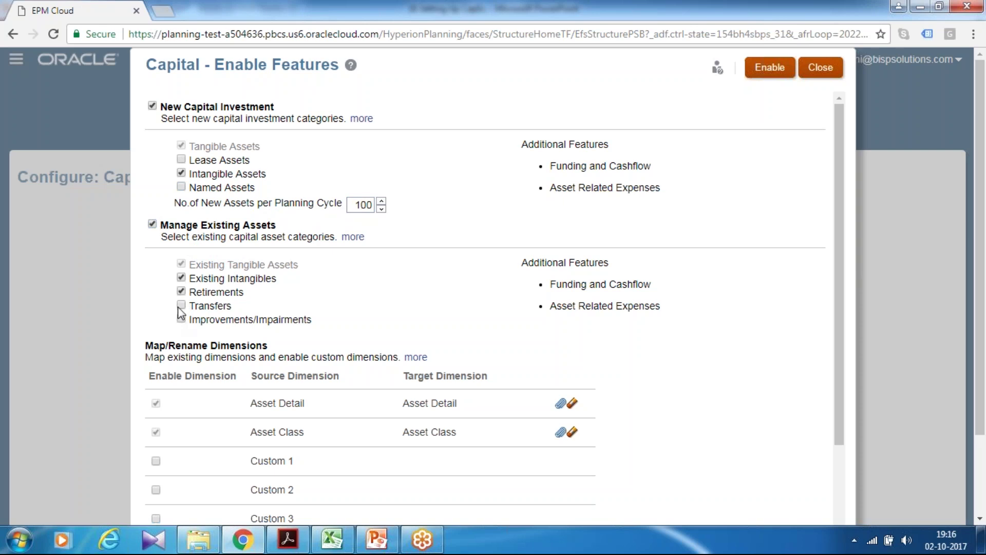
pyautogui.click(180, 320)
pyautogui.scroll(-3, 314, 284)
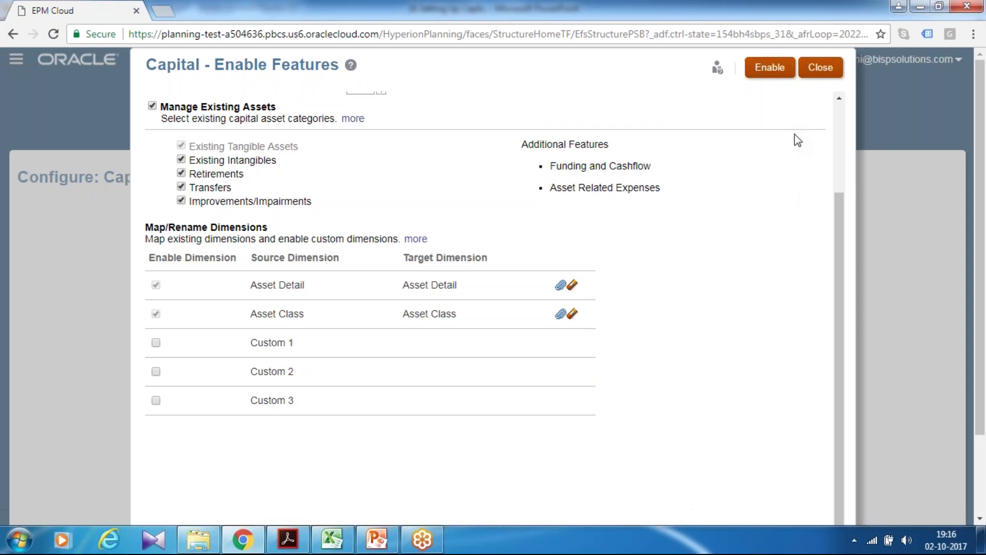
# Enable the selected Capital features and confirm the operation.
pyautogui.click(777, 73)
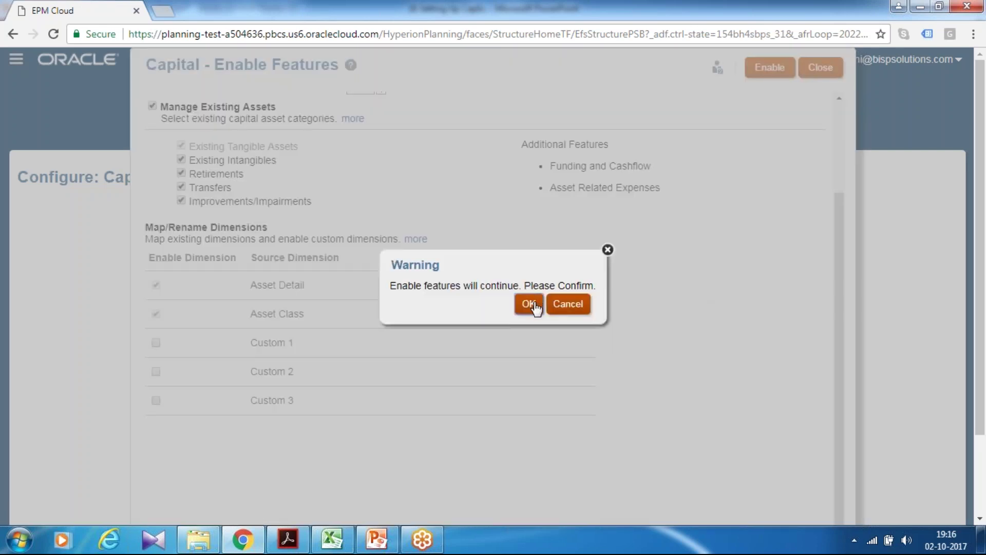
pyautogui.click(529, 304)
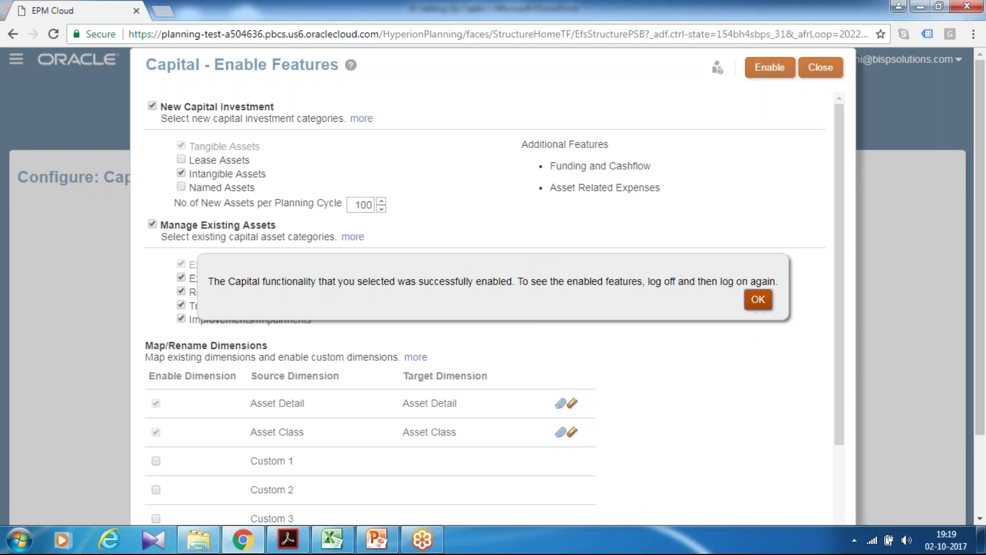
pyautogui.press('Return')
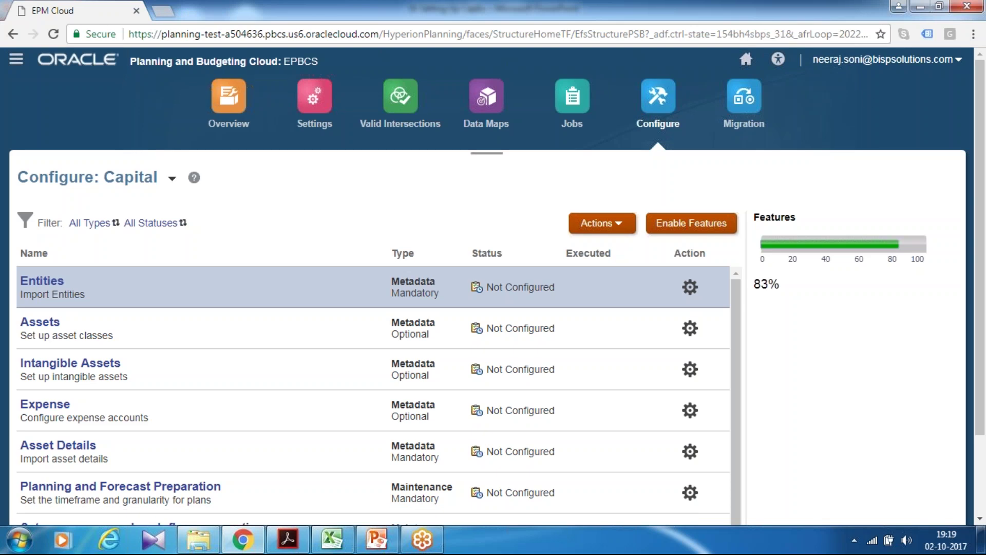
# Sign out of Oracle Cloud and sign in again with the saved credentials.
pyautogui.click(797, 202)
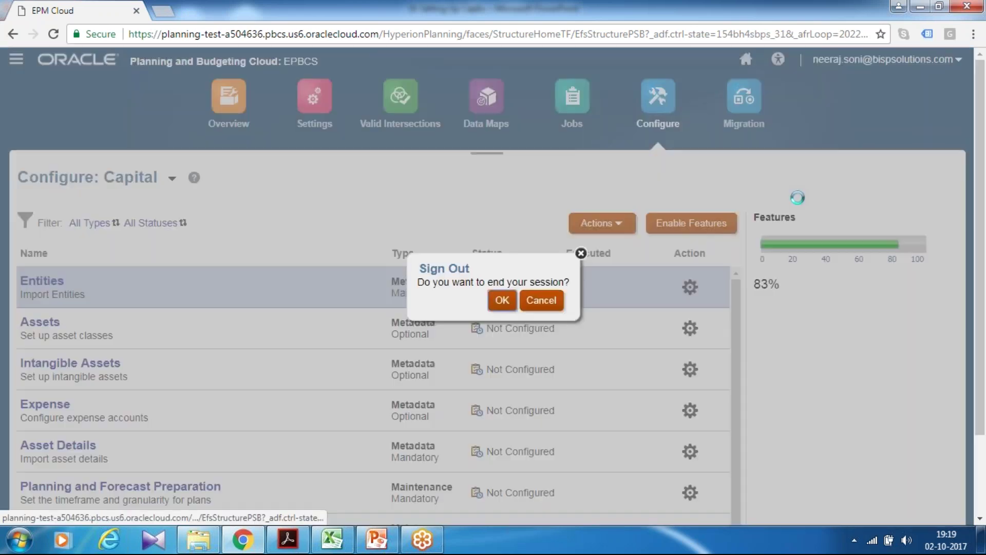
pyautogui.click(501, 302)
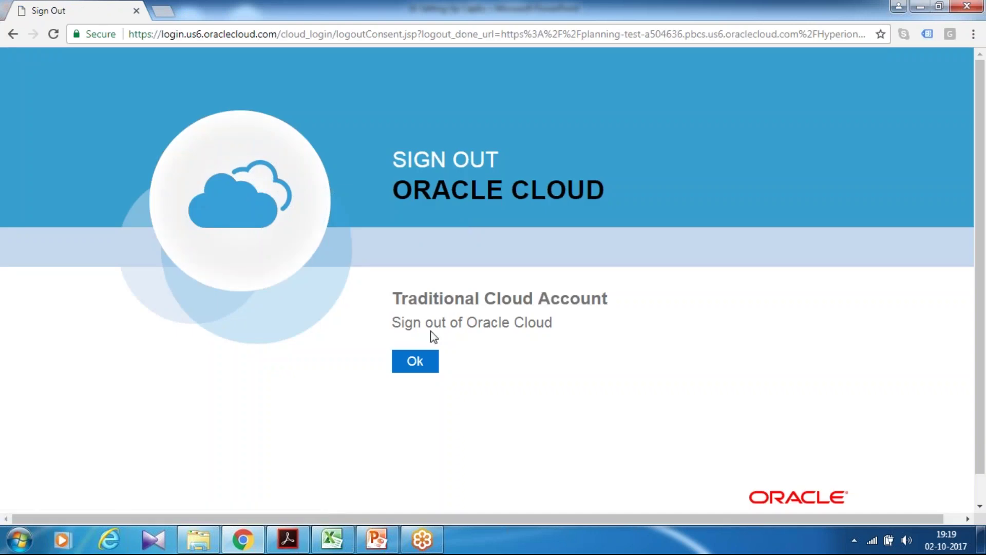
pyautogui.click(414, 359)
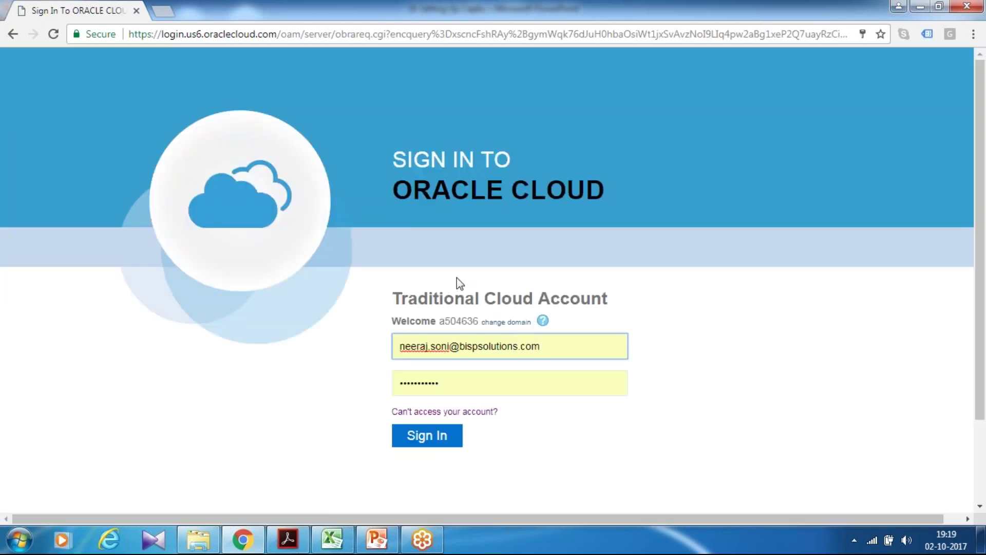
pyautogui.click(447, 436)
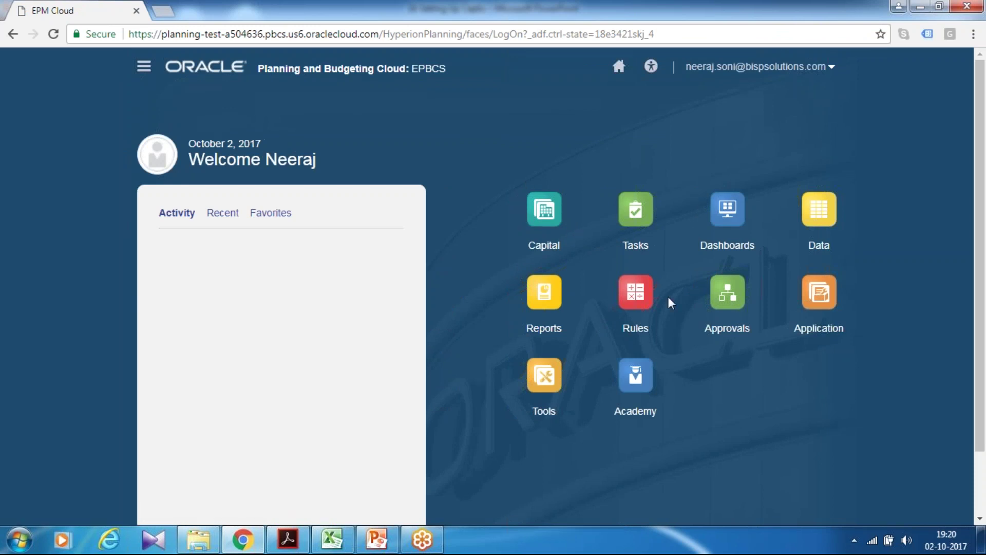
# Switch to PowerPoint to check the Capital setup objectives slide, and return to the browser.
pyautogui.click(341, 542)
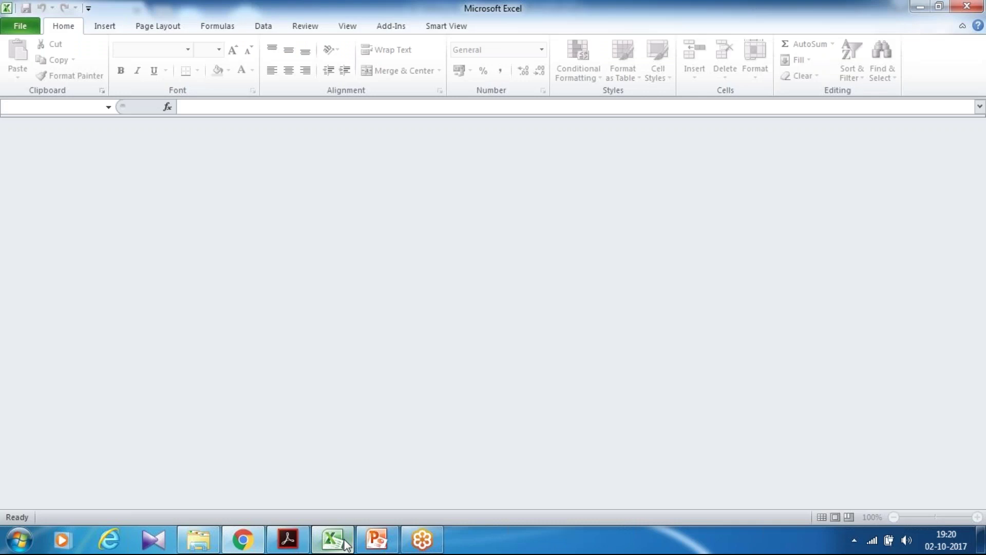
pyautogui.click(342, 541)
pyautogui.click(363, 544)
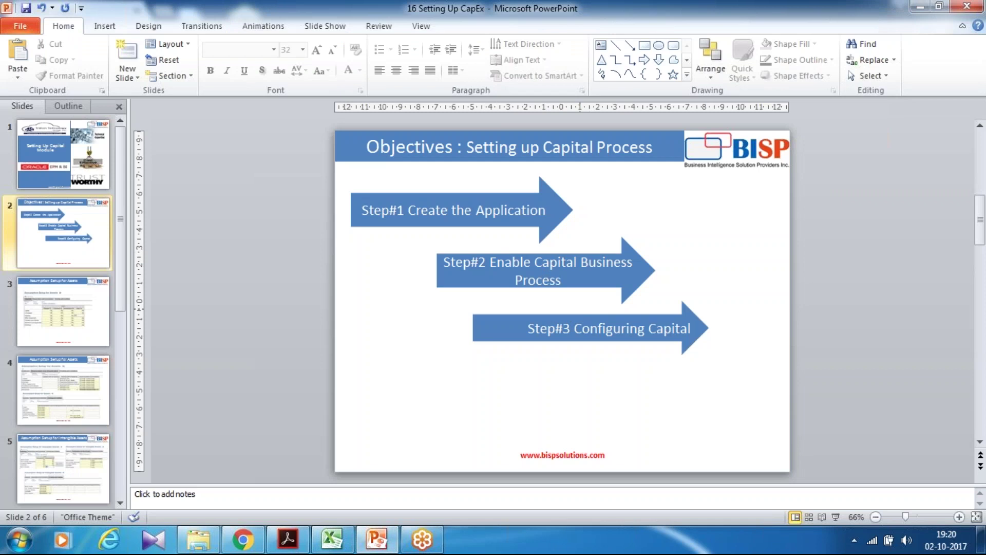
pyautogui.hotkey('alt', 'Tab')
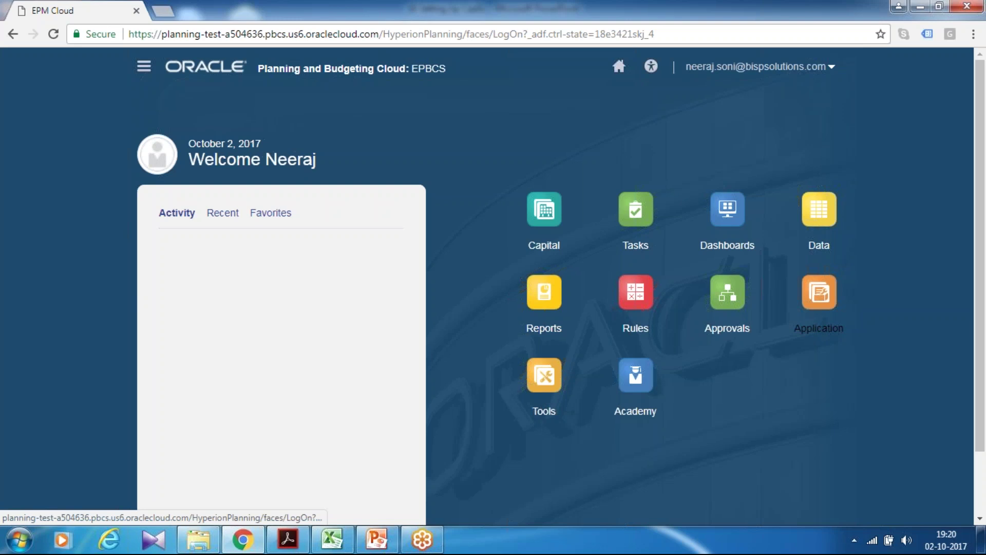
# Open the overview page of the EPBCS application.
pyautogui.click(818, 328)
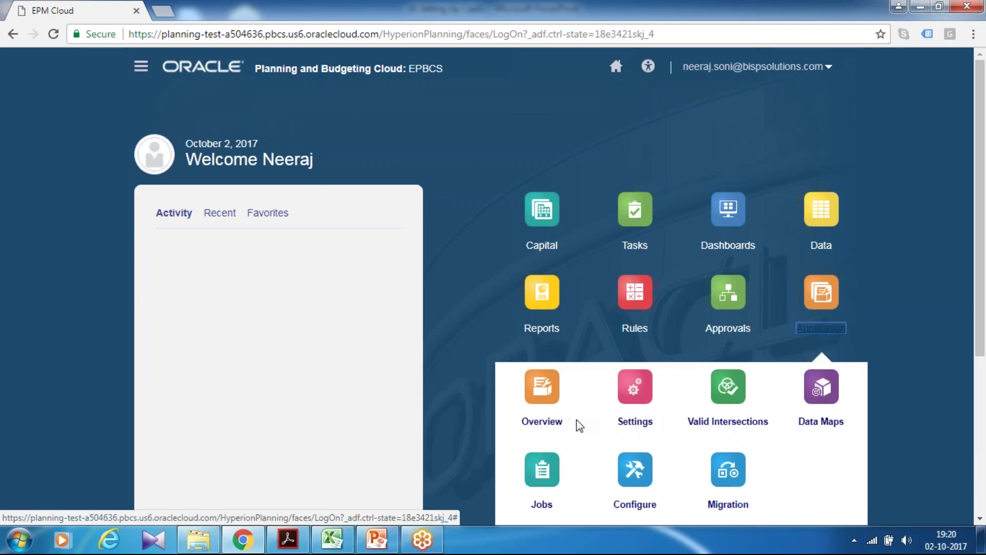
pyautogui.click(546, 421)
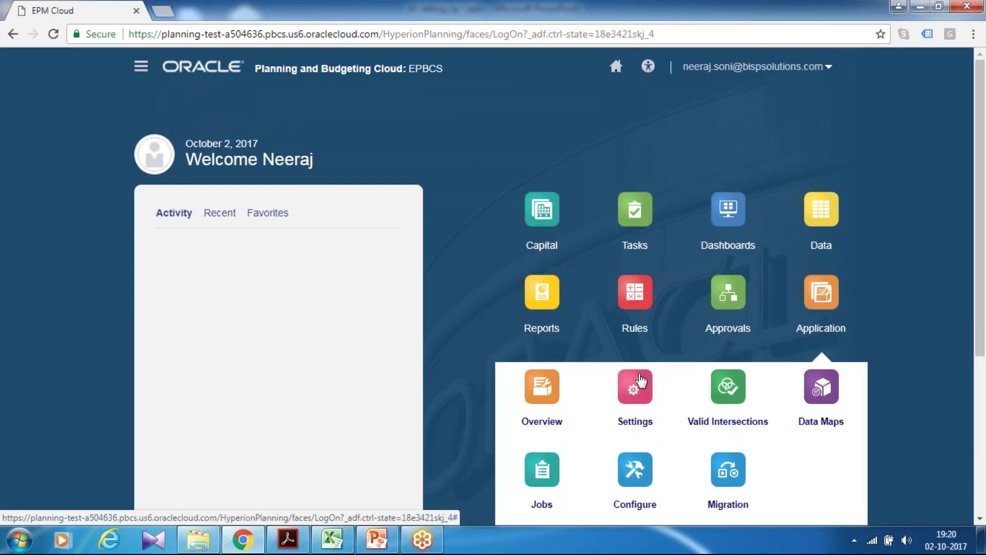
pyautogui.click(641, 382)
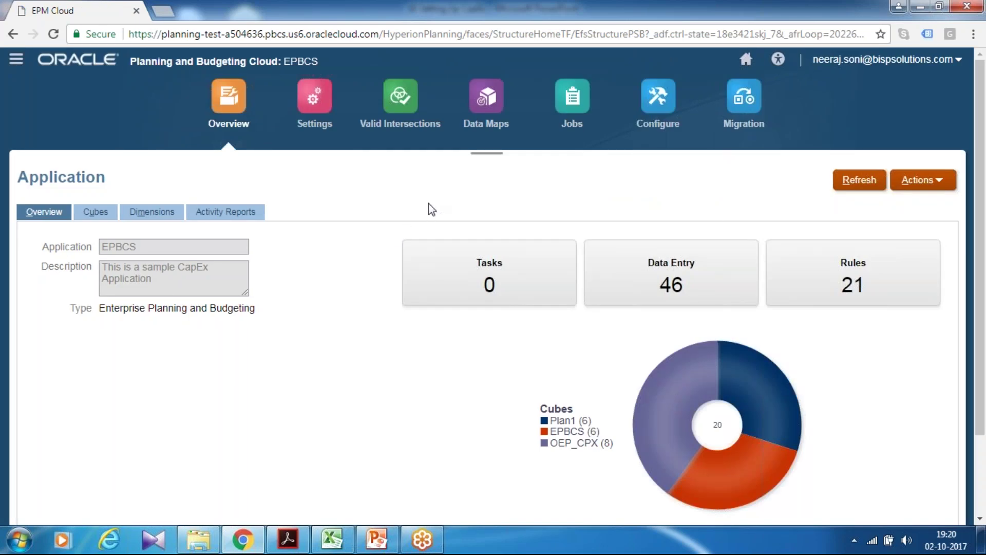
# Open the configuration of Capital and start the metadata import for its Entities task.
pyautogui.click(673, 129)
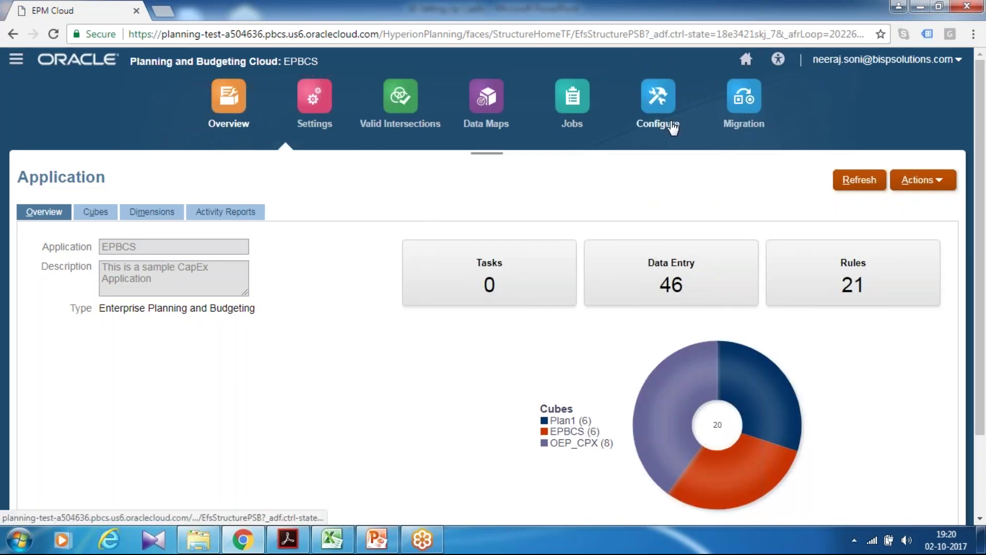
pyautogui.click(263, 180)
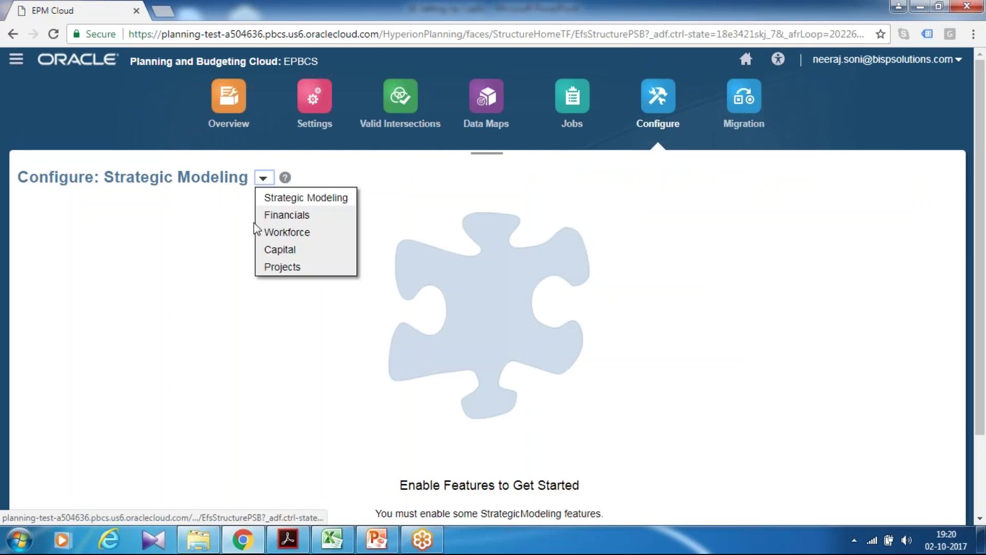
pyautogui.click(280, 250)
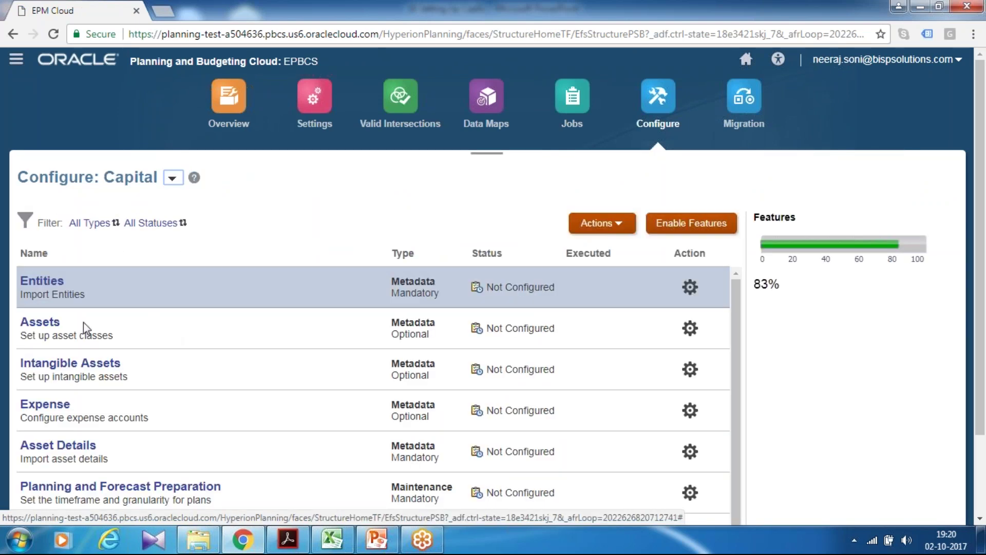
pyautogui.click(49, 284)
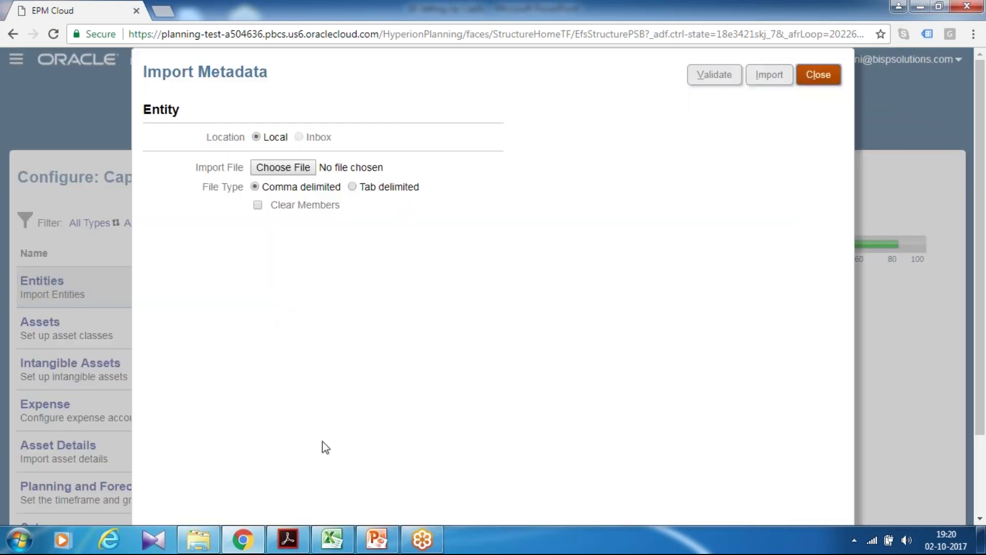
# Switch to Windows Explorer and open the Entity_Capex file from the CapEx metadata folder in Excel.
pyautogui.click(323, 534)
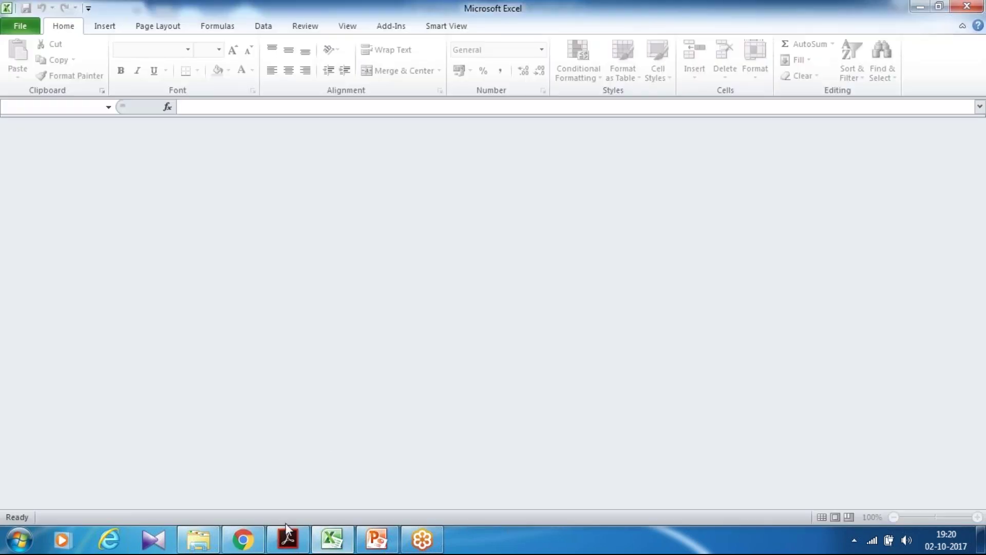
pyautogui.click(198, 540)
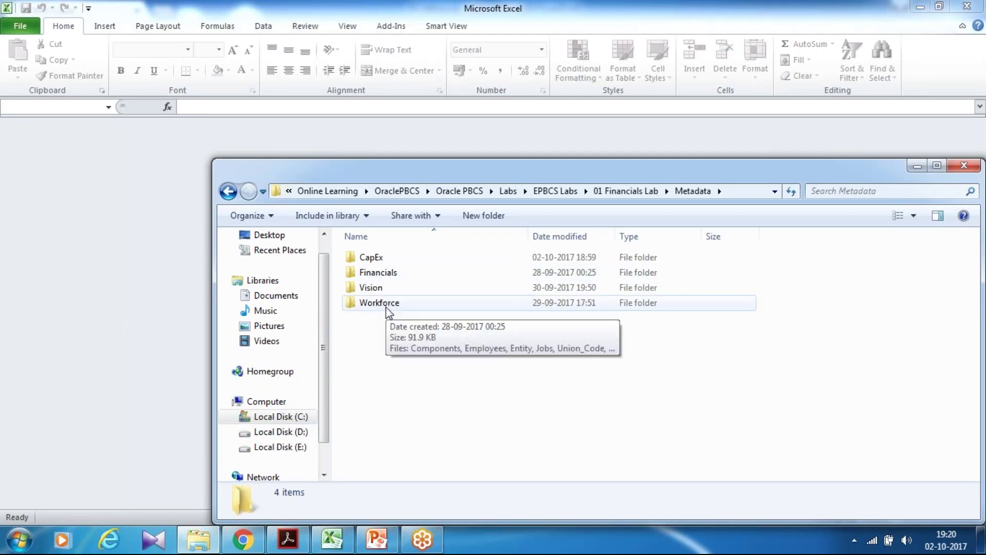
pyautogui.doubleClick(371, 258)
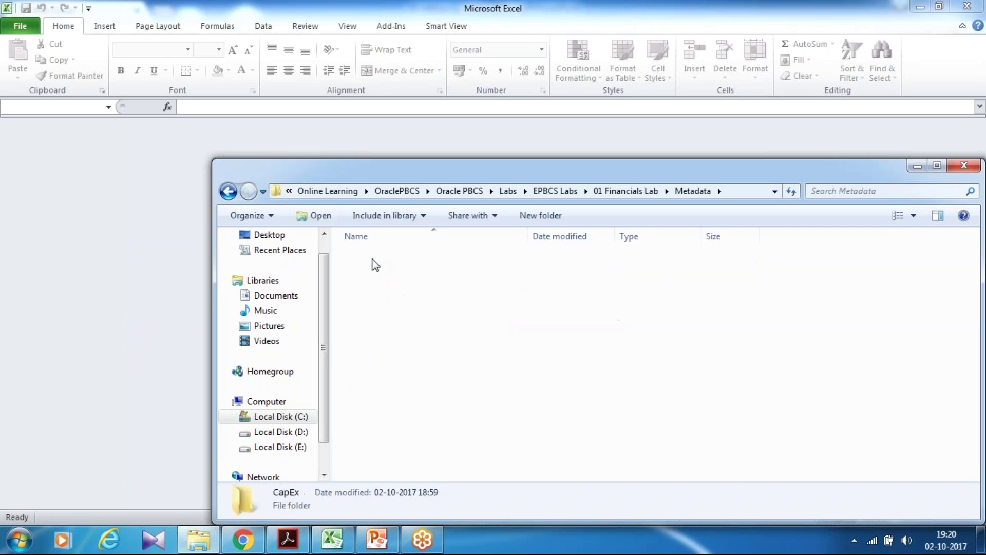
pyautogui.doubleClick(381, 261)
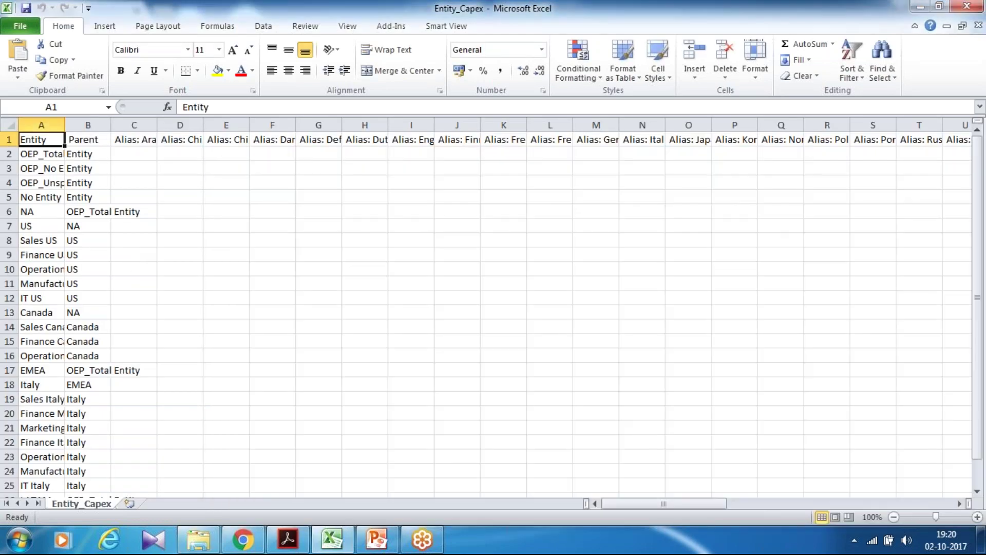
# Widen the Entity and Parent columns to read the hierarchy, close Entity_Capex without saving, and return to the browser.
pyautogui.doubleClick(64, 125)
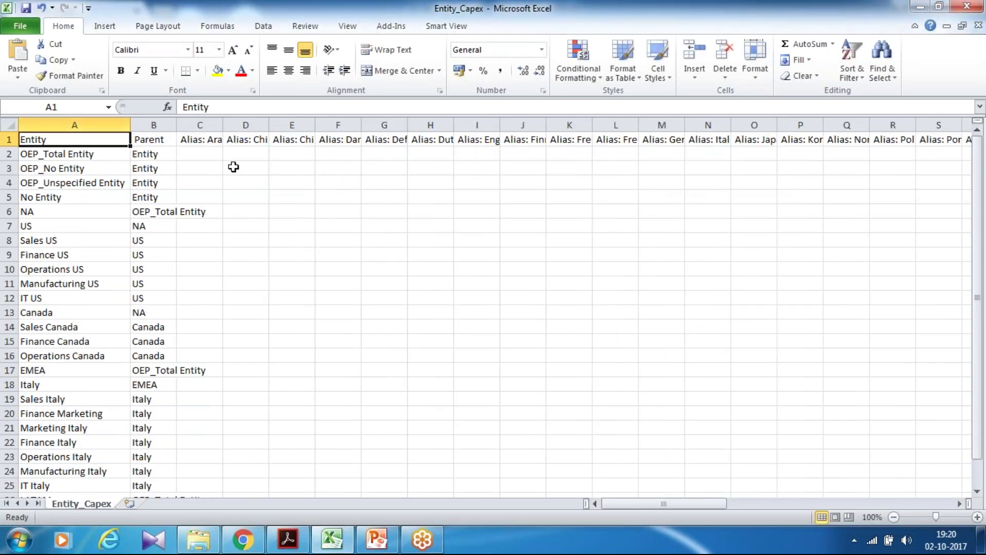
pyautogui.doubleClick(177, 125)
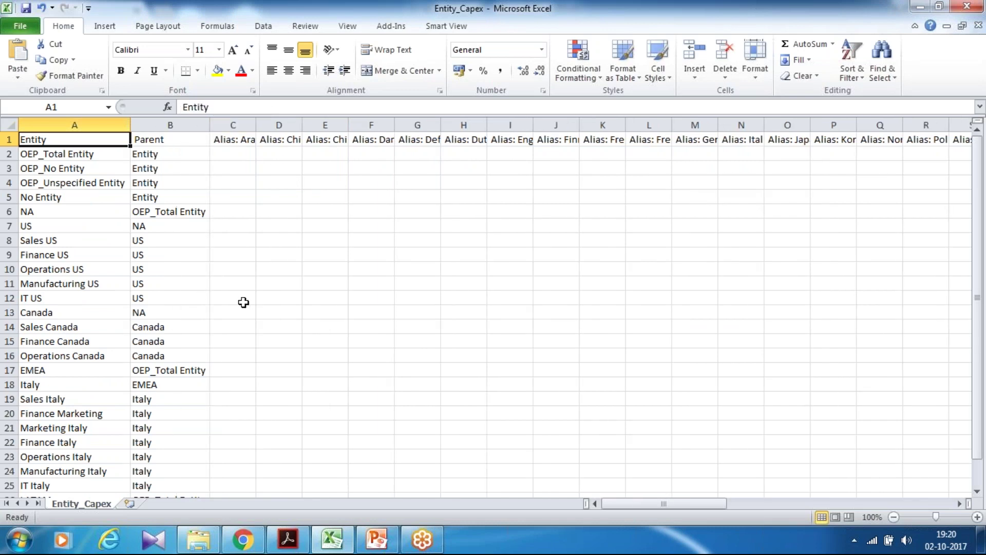
pyautogui.hotkey('alt', 'f')
pyautogui.press('x')
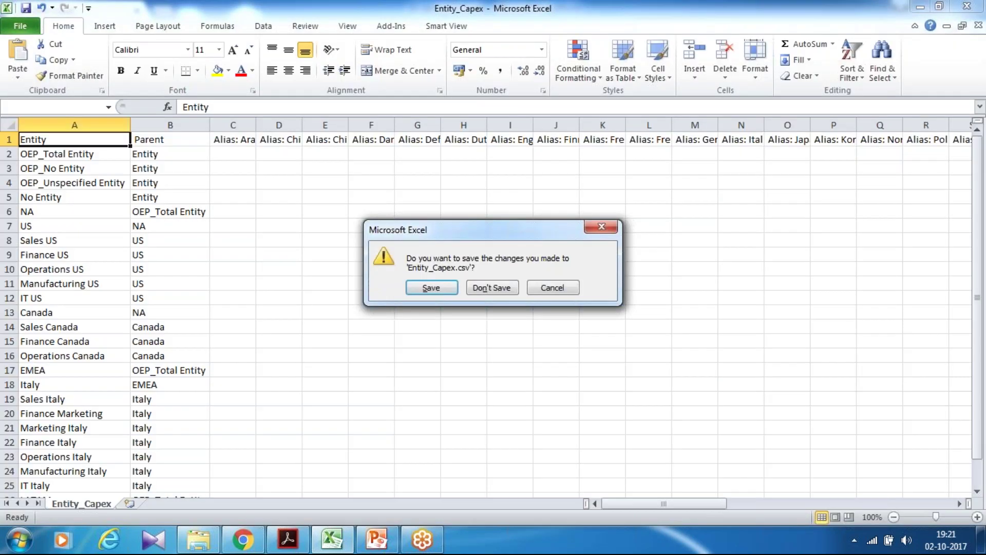
pyautogui.click(493, 287)
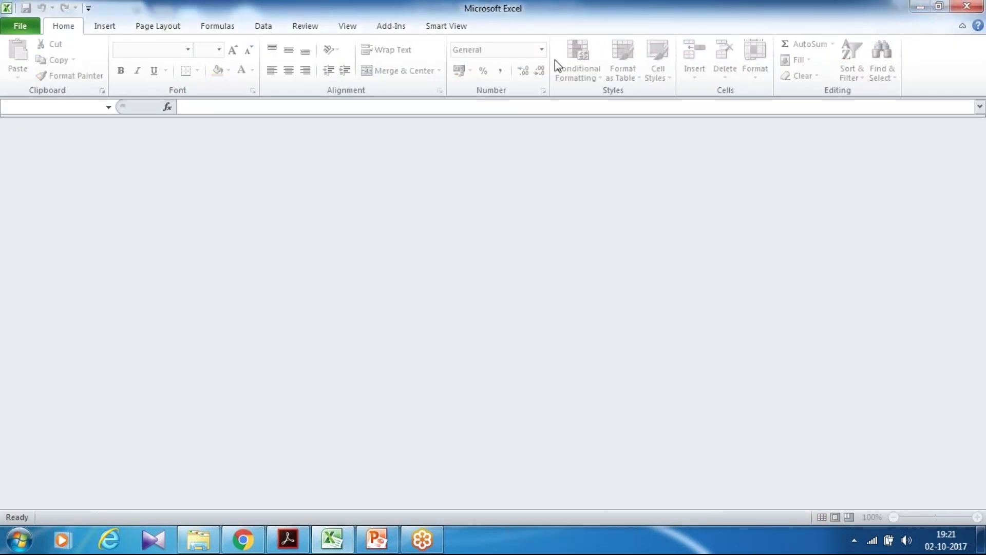
pyautogui.hotkey('alt', 'Tab')
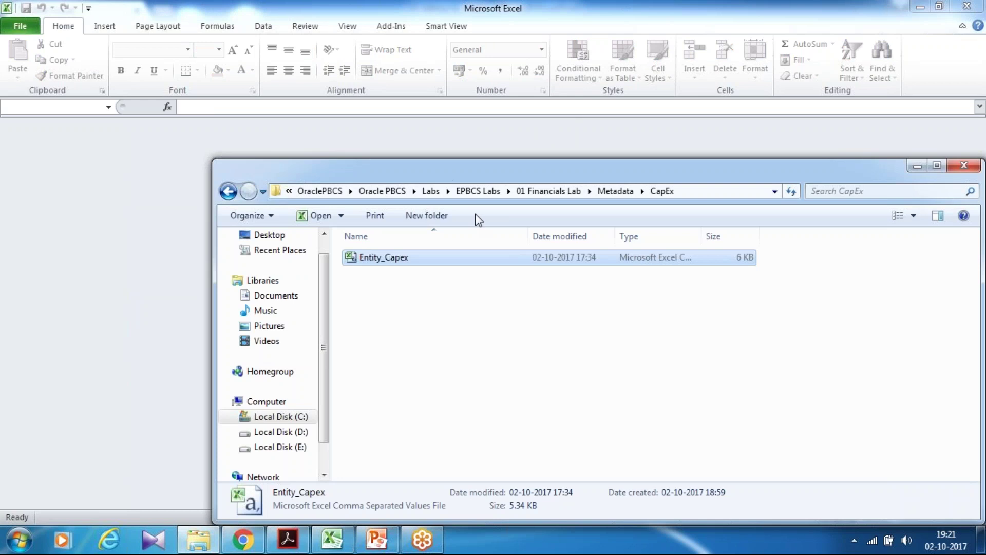
pyautogui.hotkey('alt', 'Tab')
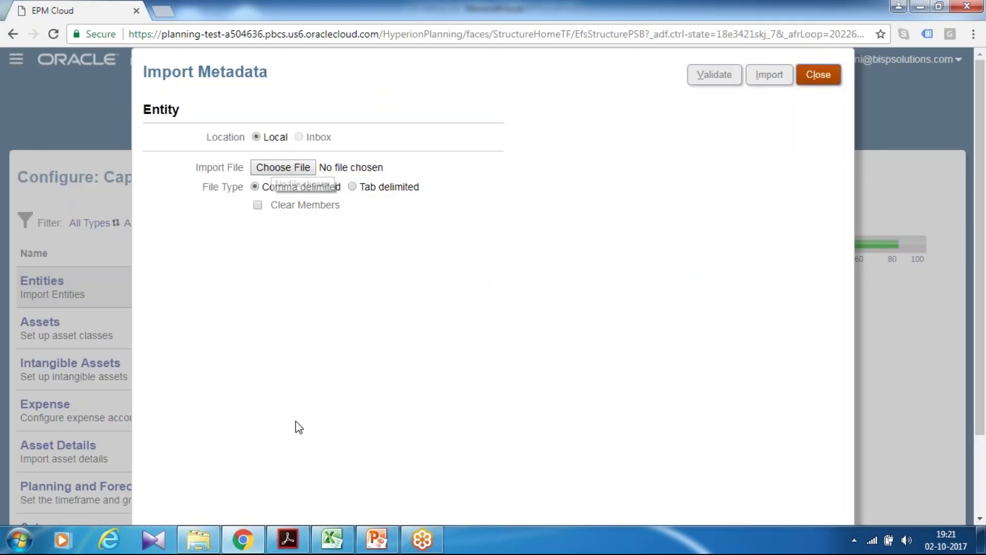
# Start choosing a local import file and try to reach the CapEx metadata folder by its path.
pyautogui.click(203, 538)
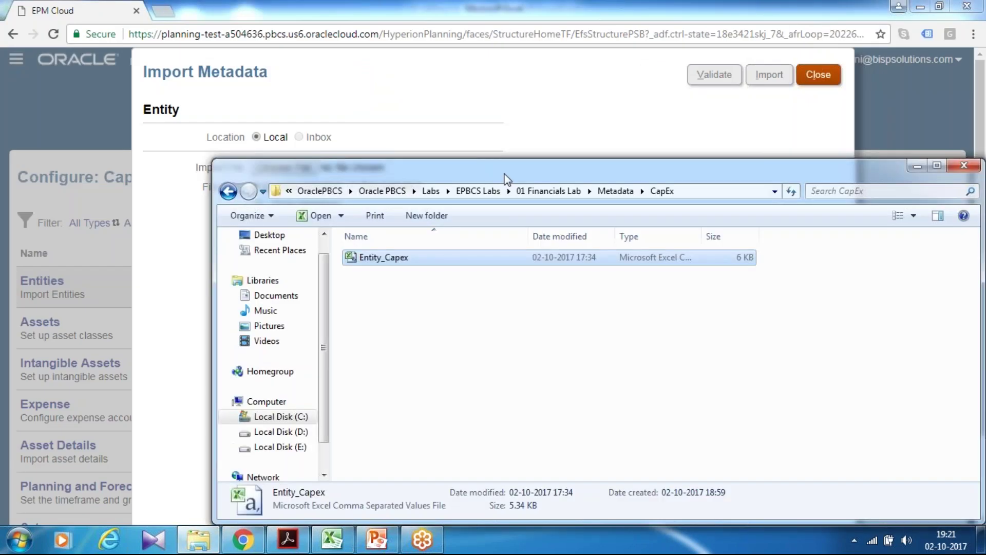
pyautogui.click(721, 192)
pyautogui.click(721, 192)
pyautogui.click(512, 108)
pyautogui.click(302, 173)
pyautogui.click(520, 202)
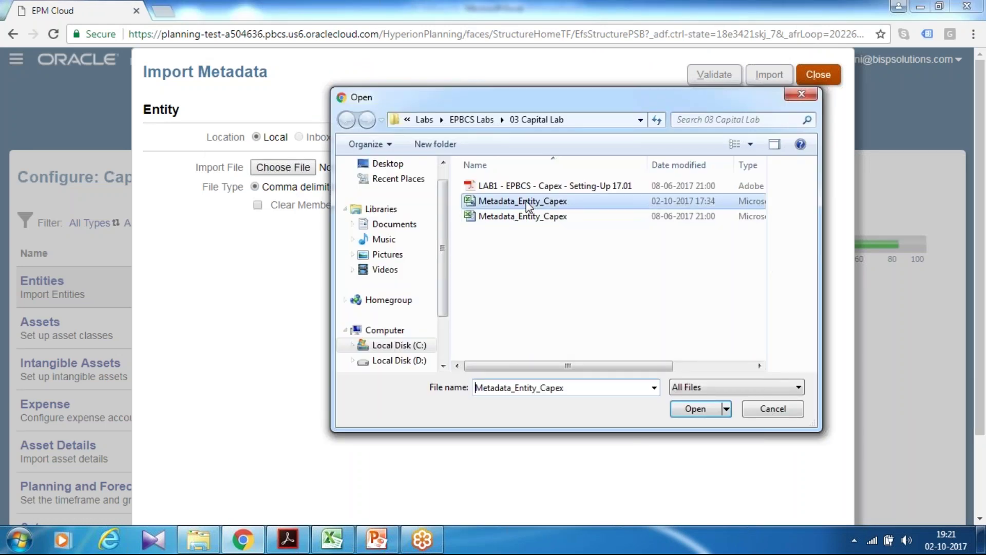
pyautogui.doubleClick(522, 387)
pyautogui.press('BackSpace')
pyautogui.write('\\')
pyautogui.press('Return')
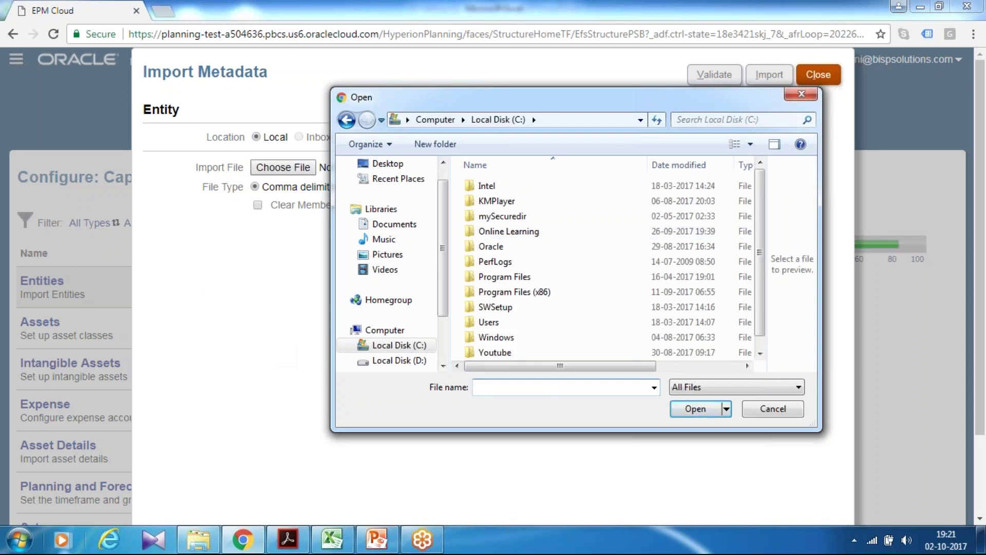
# Copy the CapEx folder's path from Windows Explorer and choose Entity_Capex from that folder as the comma-delimited import file.
pyautogui.click(198, 539)
pyautogui.click(740, 191)
pyautogui.hotkey('ctrl', 'c')
pyautogui.hotkey('alt', 'Tab')
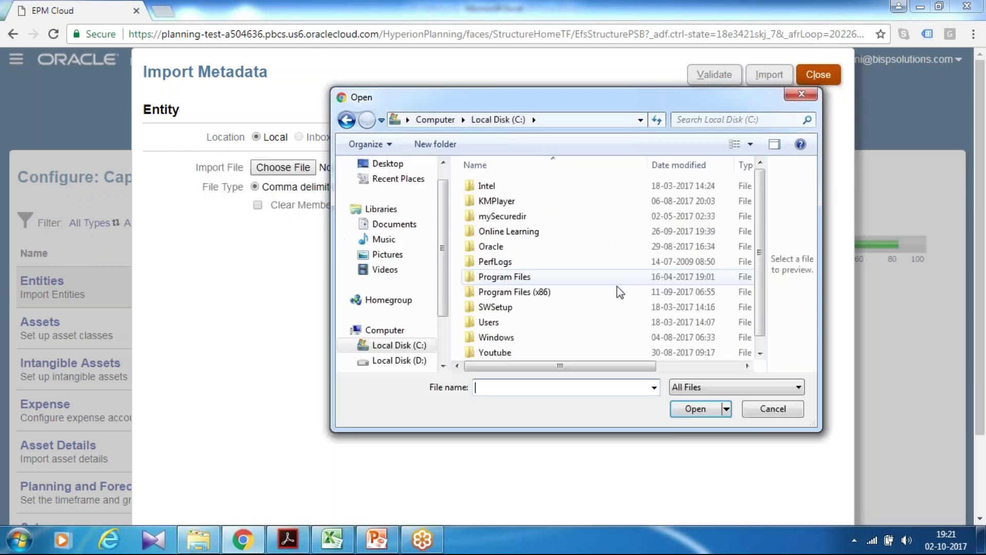
pyautogui.hotkey('ctrl', 'v')
pyautogui.write('\\')
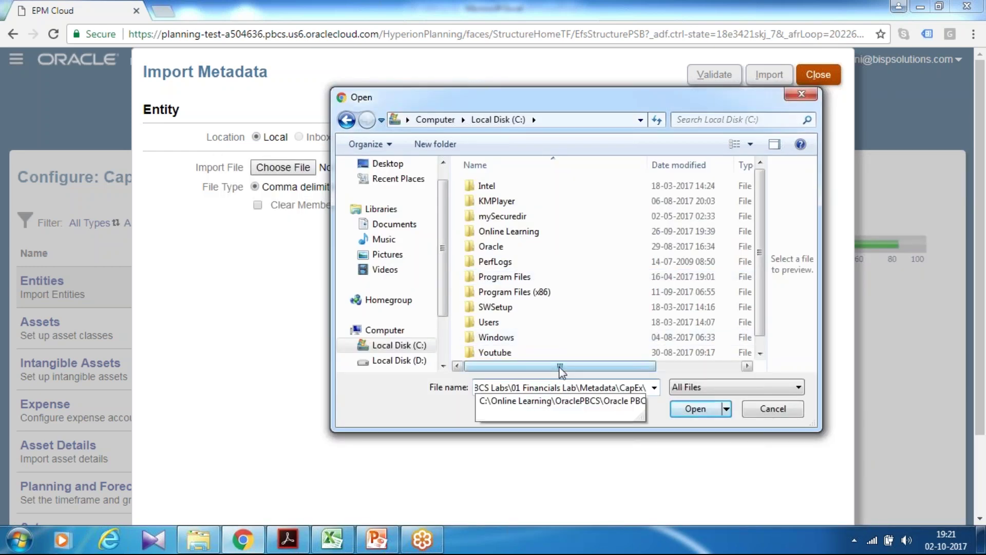
pyautogui.press('Return')
pyautogui.click(512, 187)
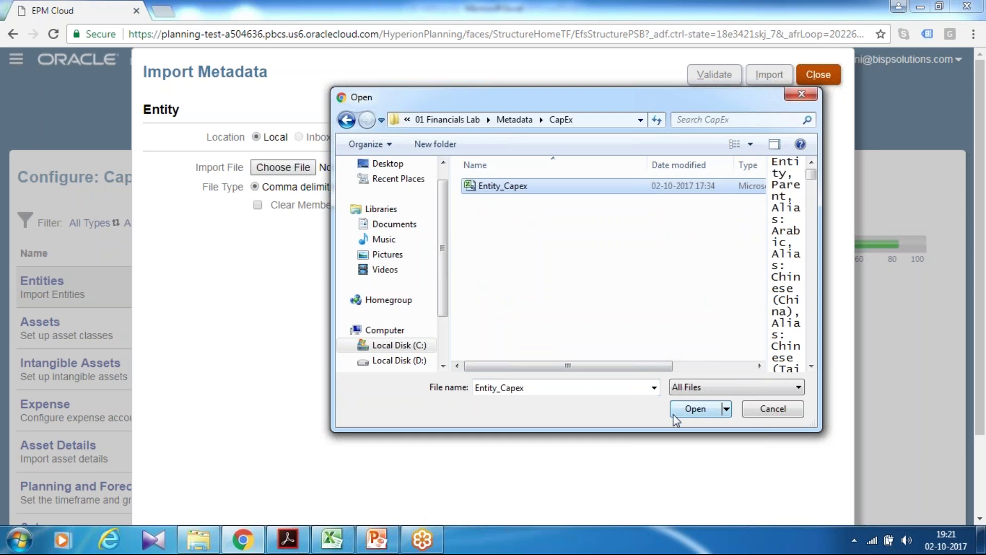
pyautogui.click(672, 411)
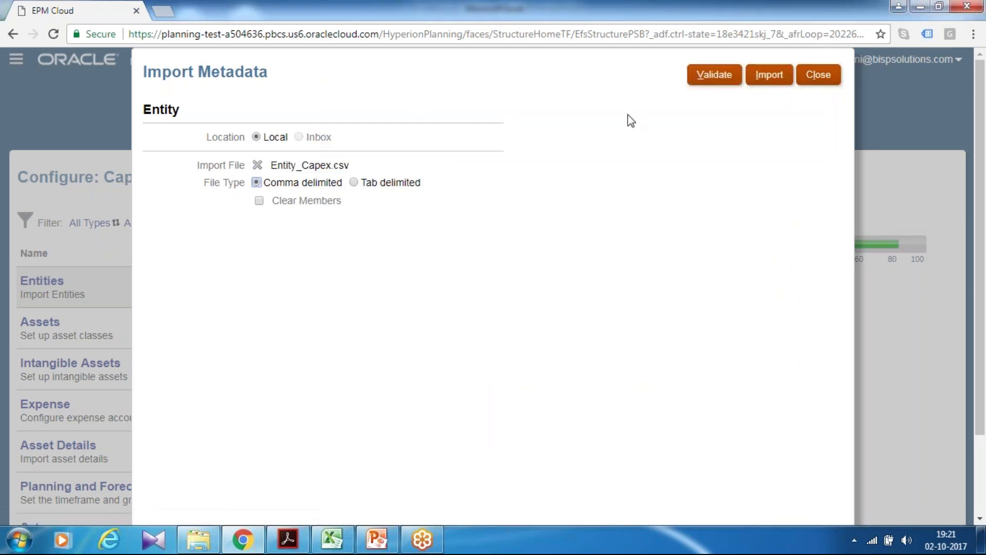
# Validate and import the Entity_Capex.csv metadata without an automatic database refresh, and check the application's recent jobs.
pyautogui.click(726, 82)
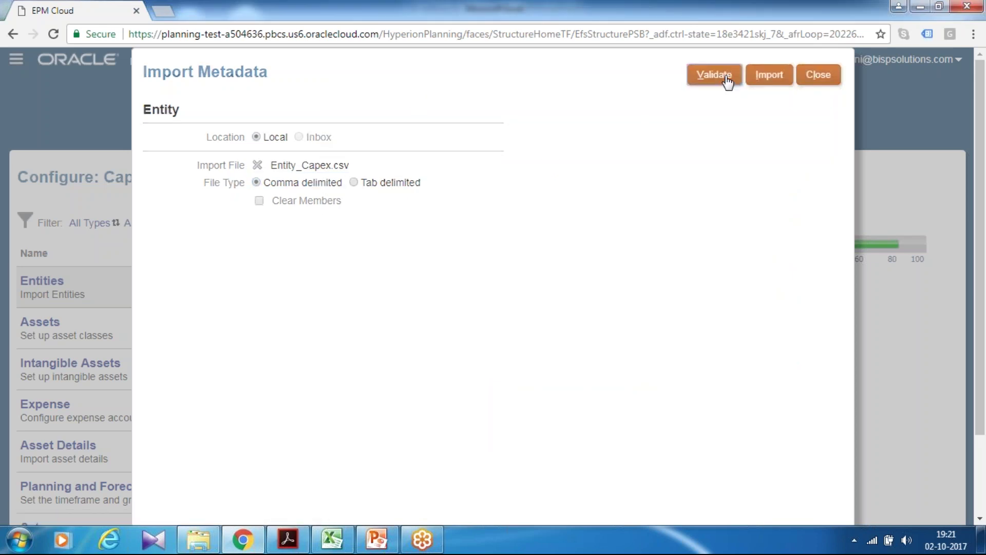
pyautogui.click(576, 307)
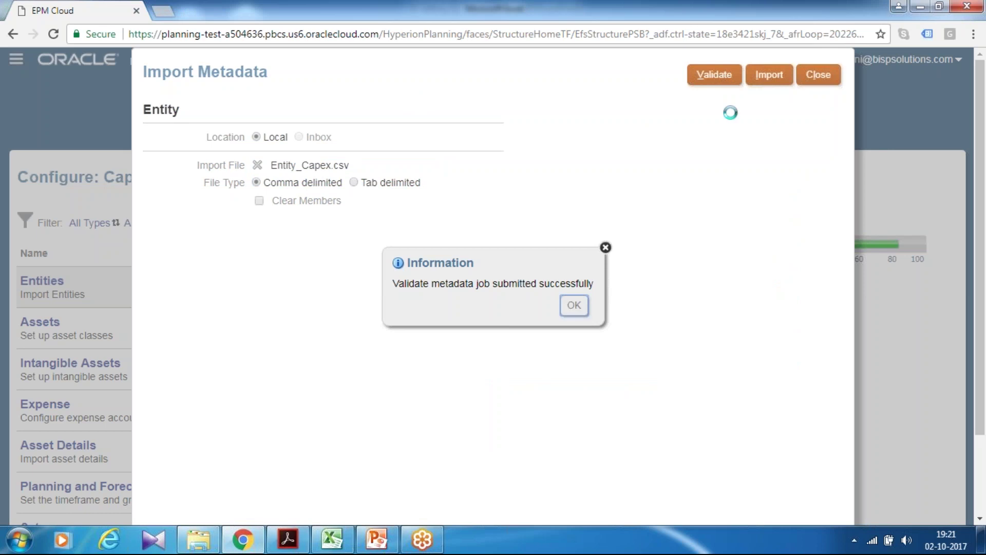
pyautogui.click(769, 81)
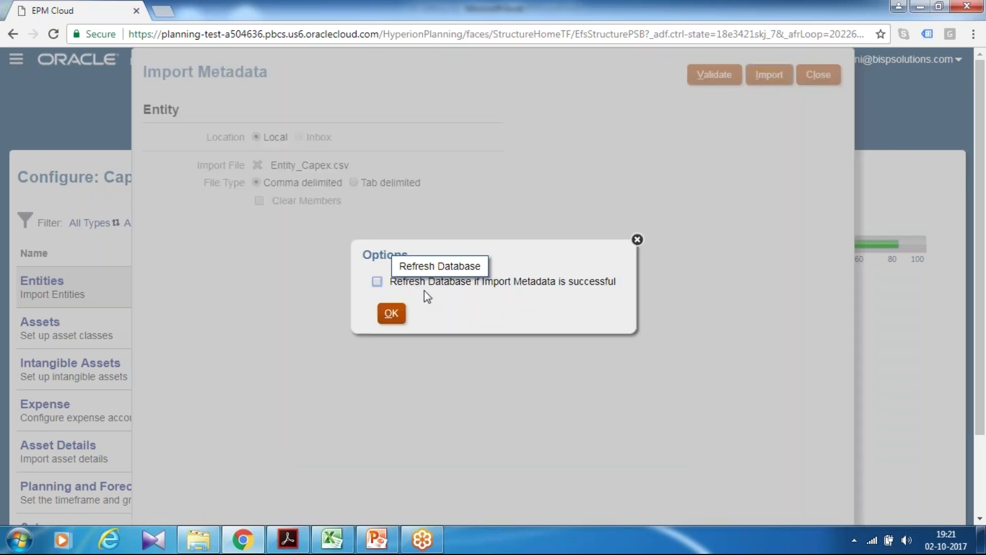
pyautogui.click(392, 313)
pyautogui.click(571, 305)
pyautogui.click(827, 79)
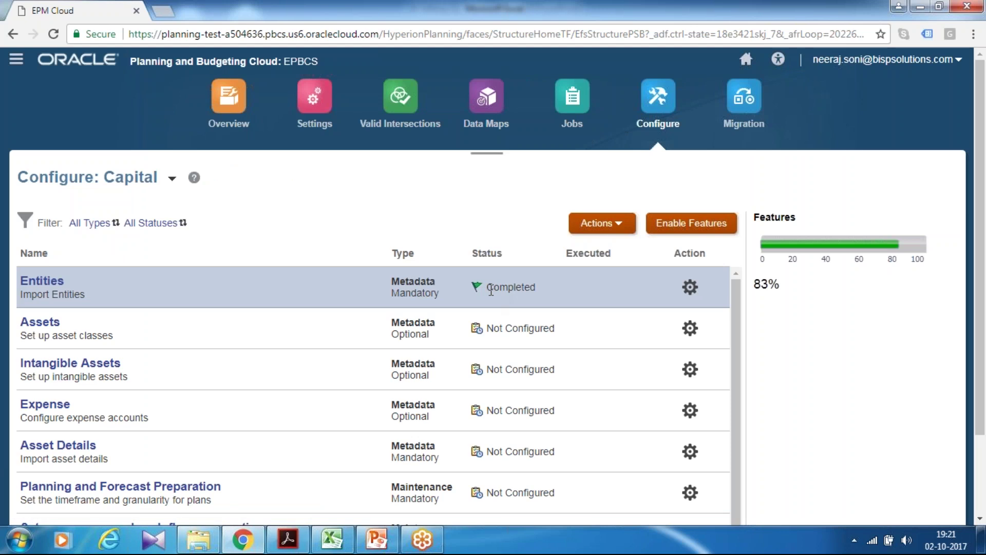
pyautogui.click(574, 121)
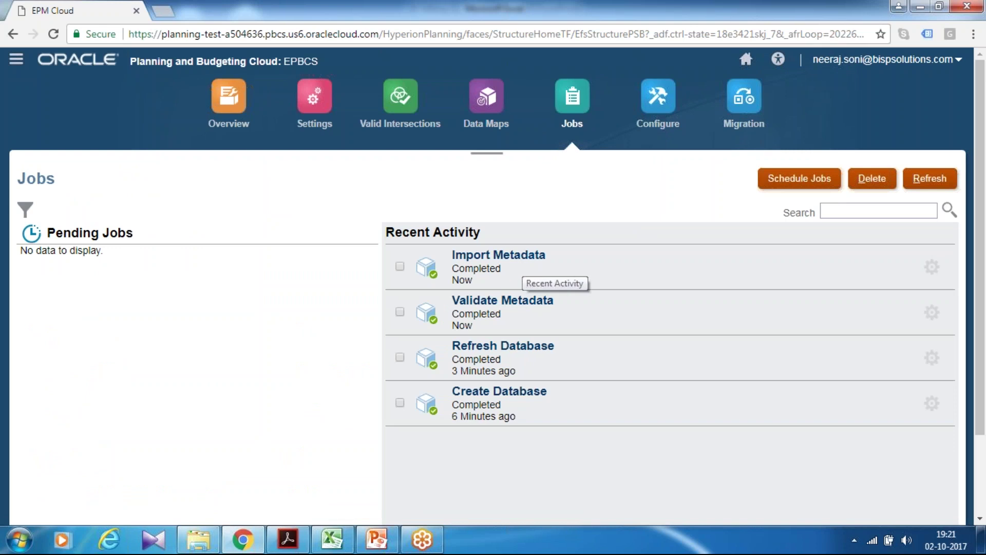
# Refresh the EPBCS database from the application overview, keeping use enabled for all users before and after, and close the refresh dialogs.
pyautogui.click(231, 128)
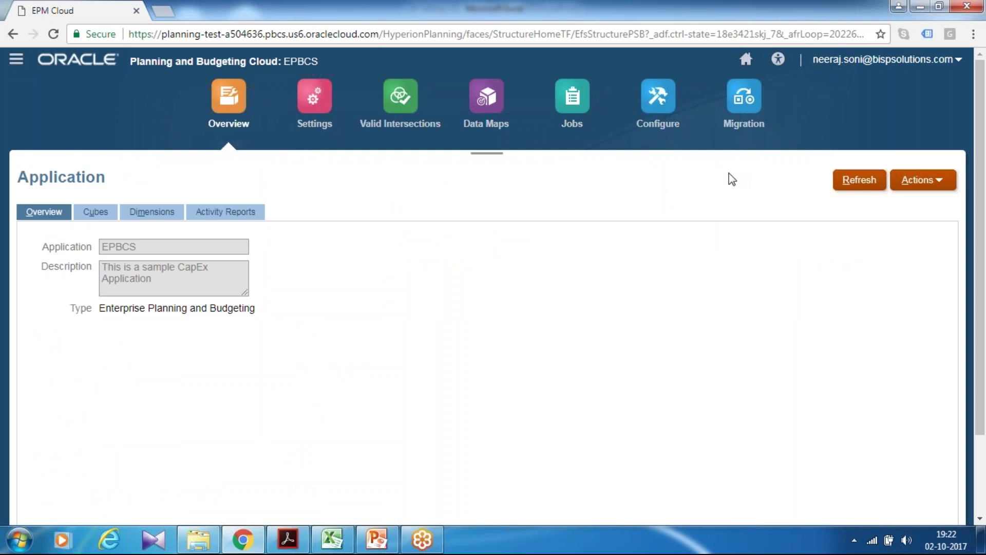
pyautogui.click(942, 184)
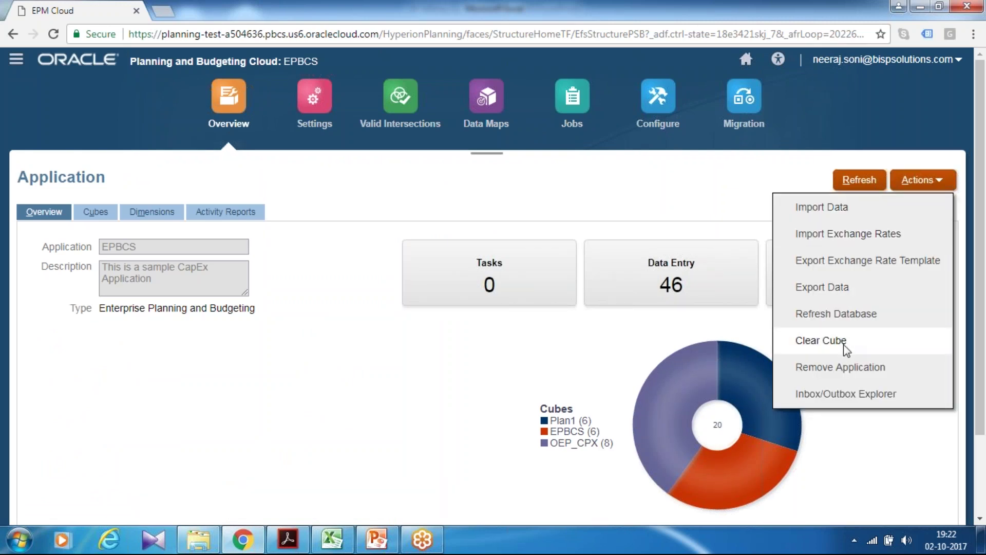
pyautogui.click(845, 320)
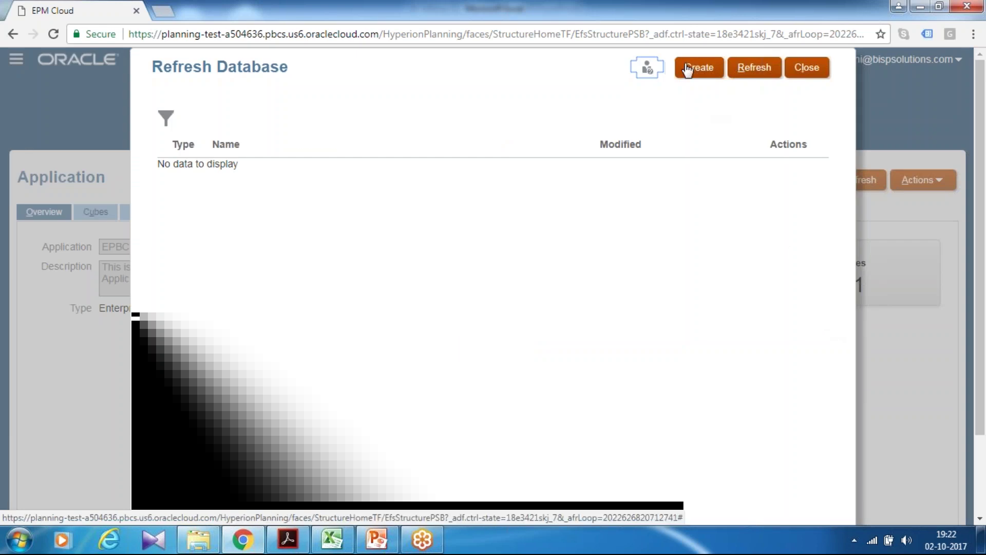
pyautogui.click(698, 68)
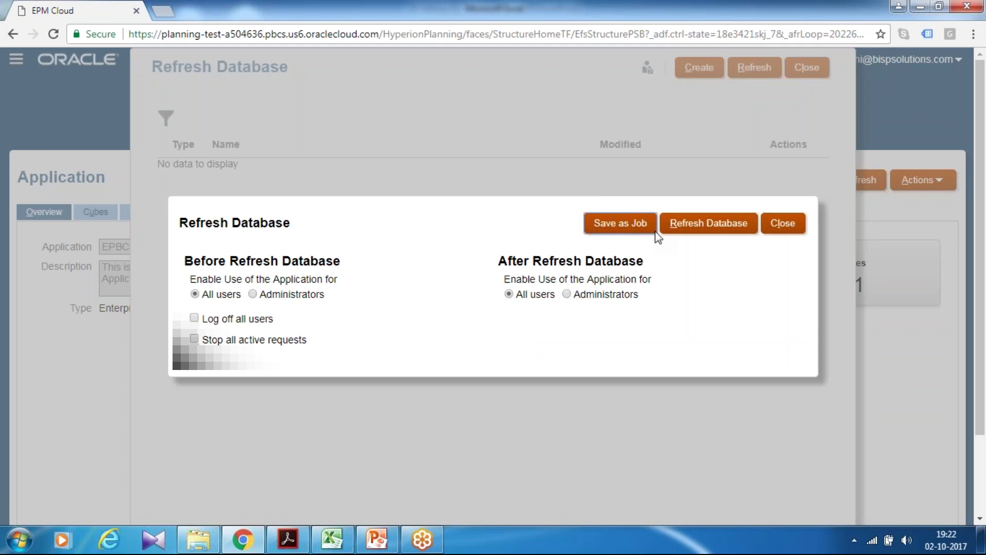
pyautogui.click(701, 228)
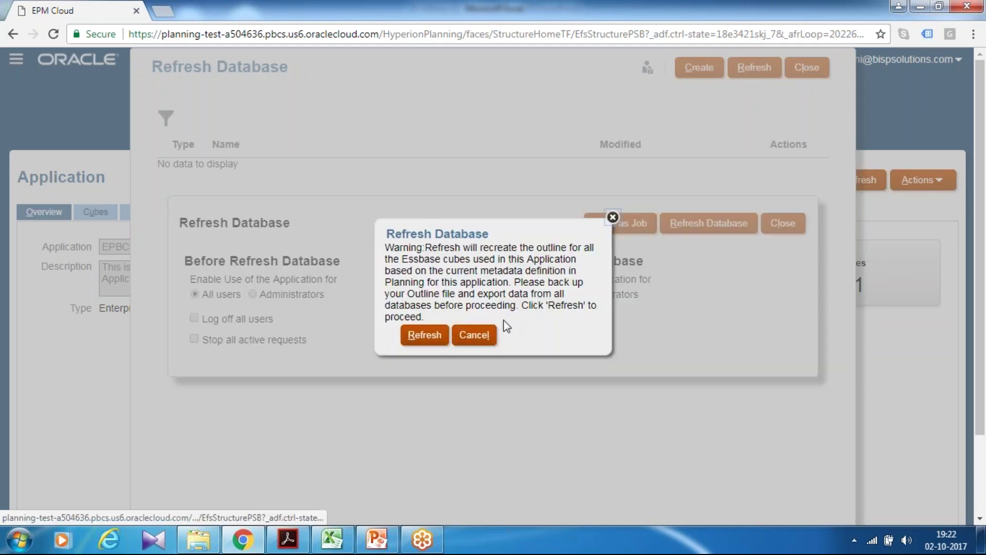
pyautogui.click(424, 334)
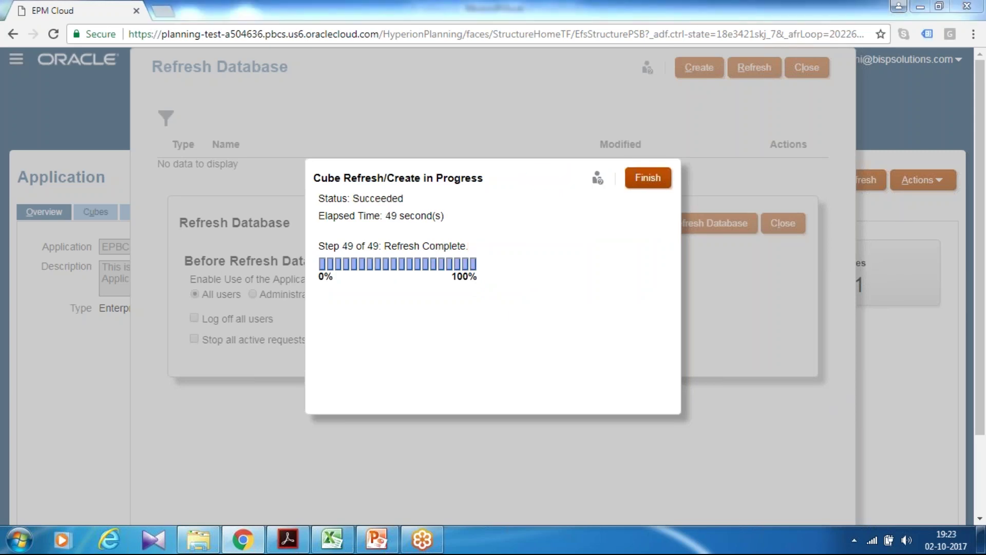
pyautogui.click(648, 178)
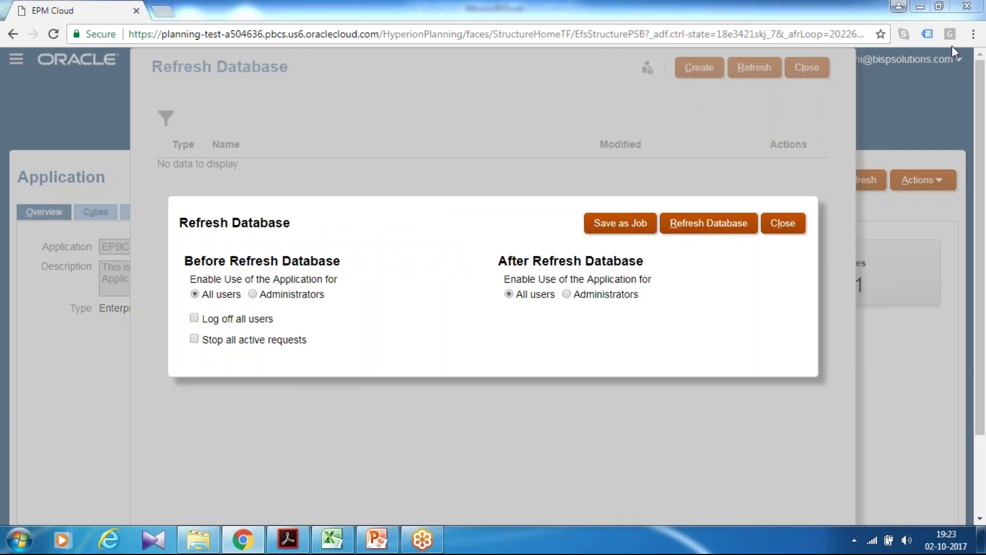
pyautogui.click(731, 225)
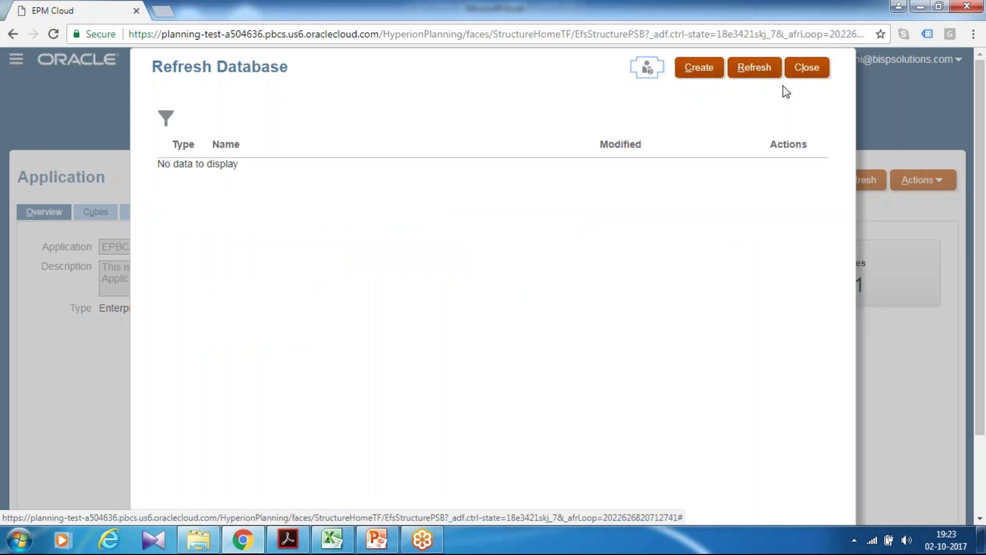
pyautogui.click(805, 69)
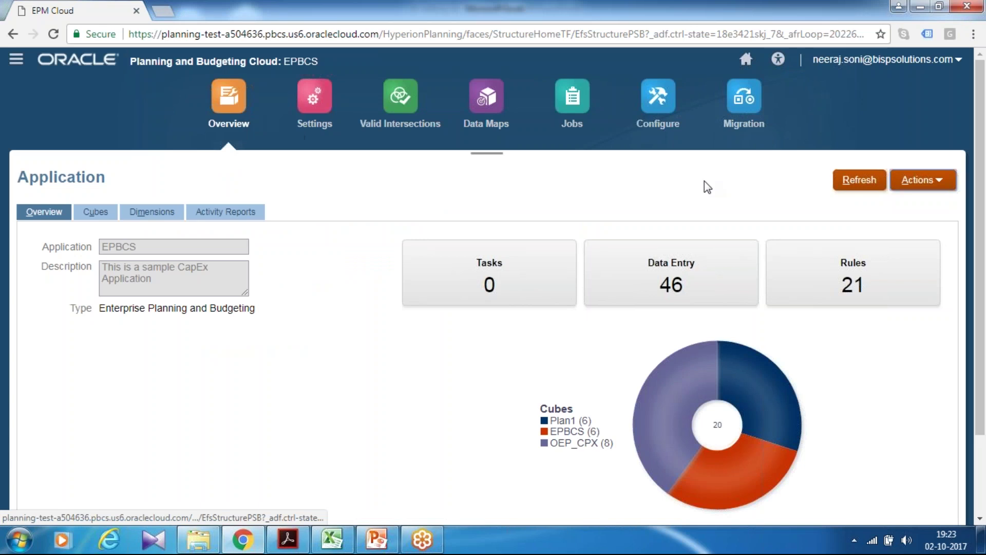
# Check the application's recent jobs for the database refresh and return to the home page.
pyautogui.click(575, 132)
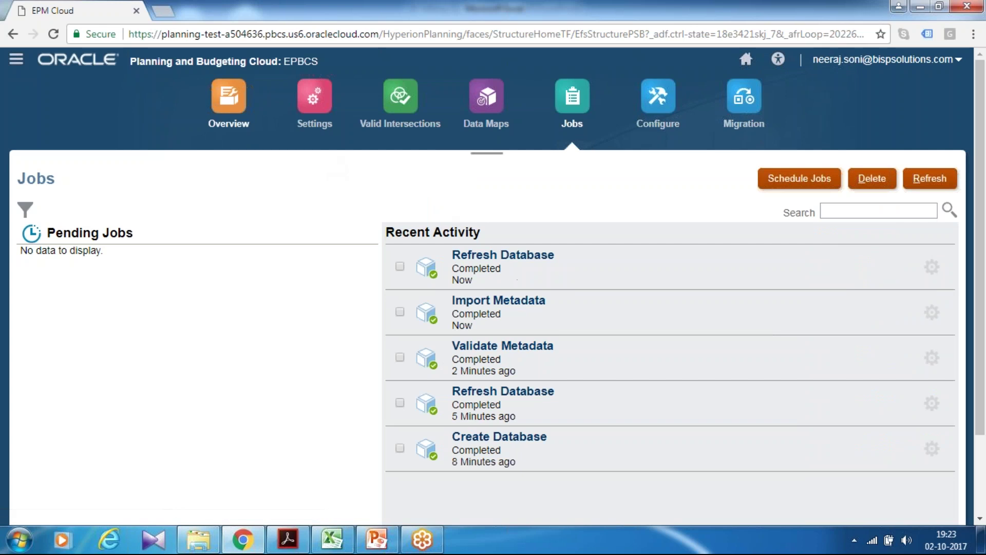
pyautogui.click(226, 123)
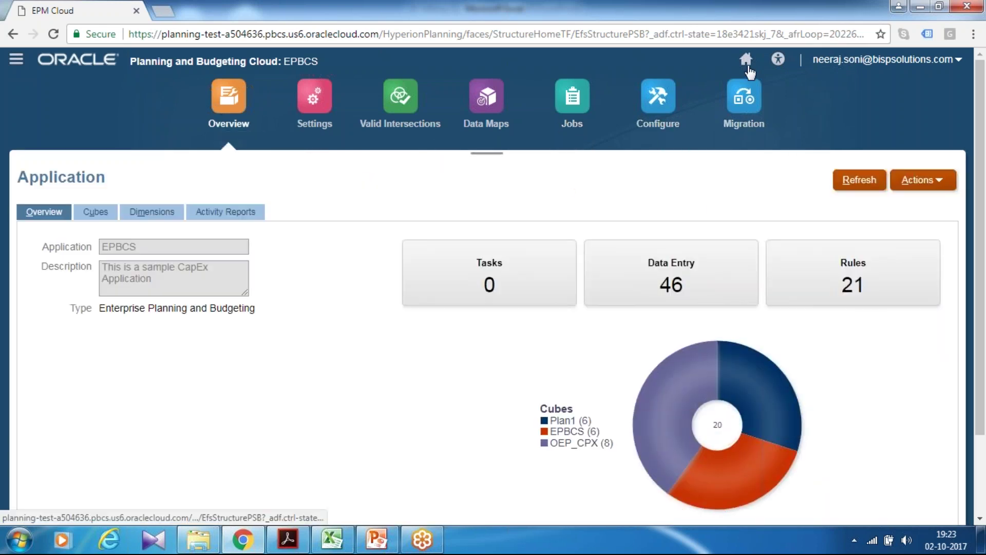
pyautogui.click(718, 140)
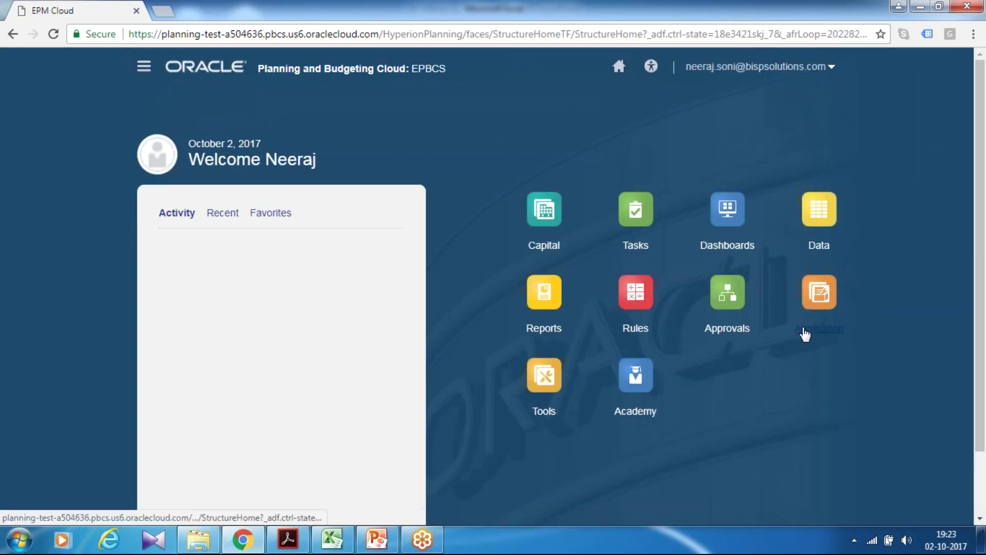
# Open the application's configuration page and switch it from Strategic Modeling to Capital.
pyautogui.click(805, 334)
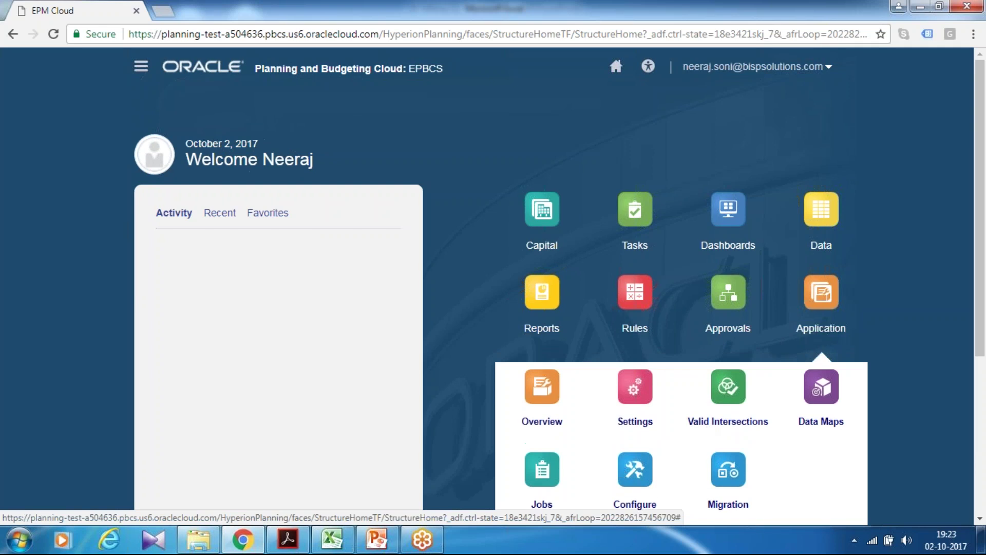
pyautogui.click(635, 469)
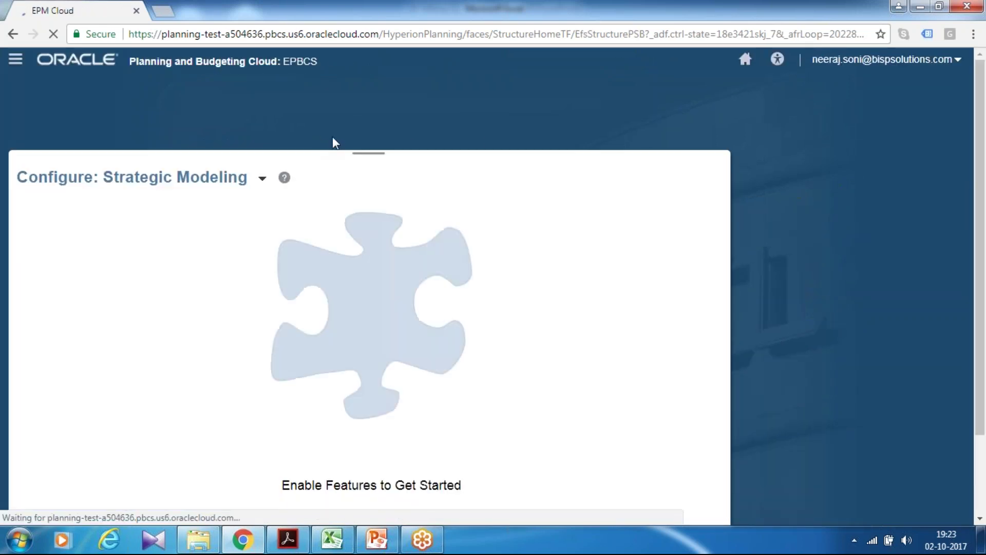
pyautogui.click(262, 178)
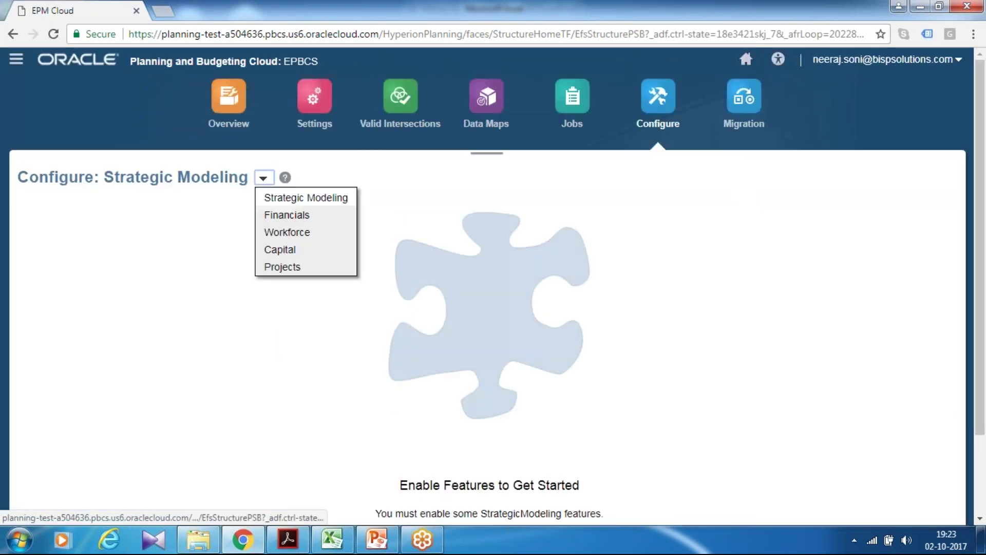
pyautogui.click(282, 250)
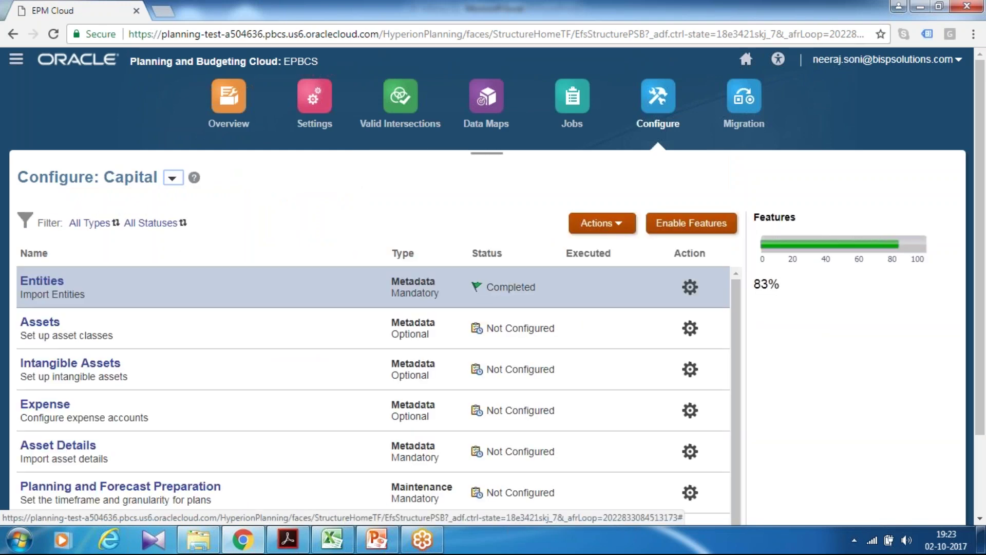
# Add the provided tangible asset members Buildings, Machinery and Equipment, Furniture and Fixtures, Office Equipment, Vehicles, Computers and Laptop to Assets.
pyautogui.click(32, 327)
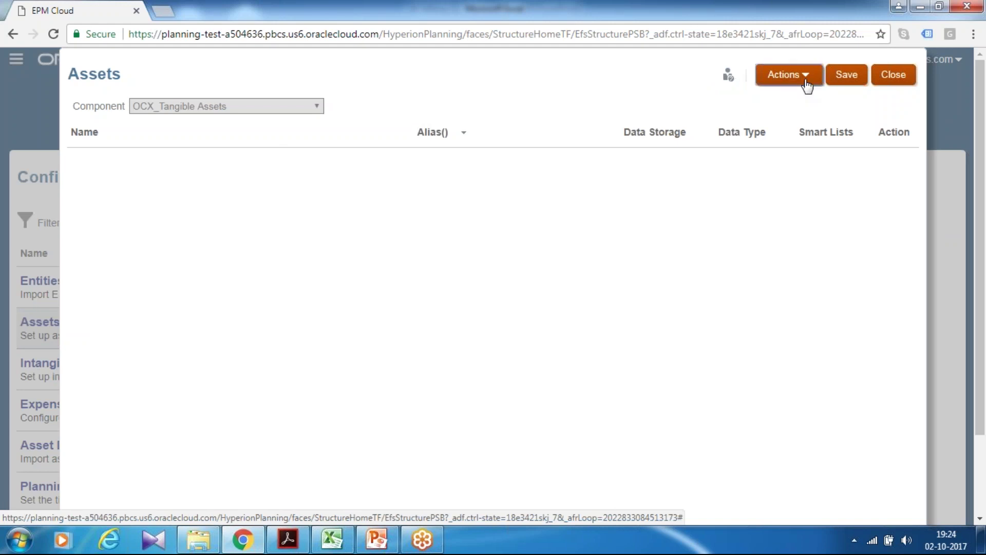
pyautogui.click(786, 75)
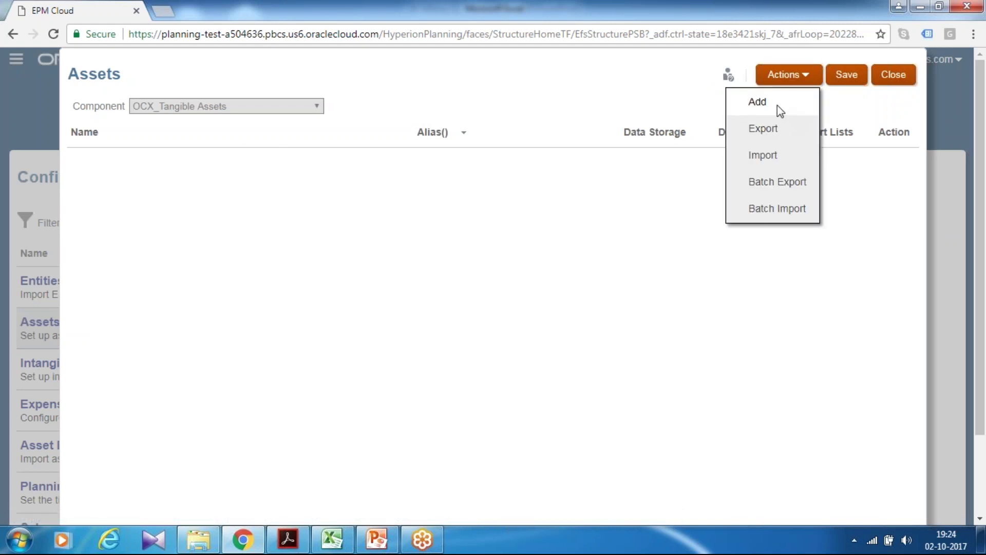
pyautogui.click(780, 108)
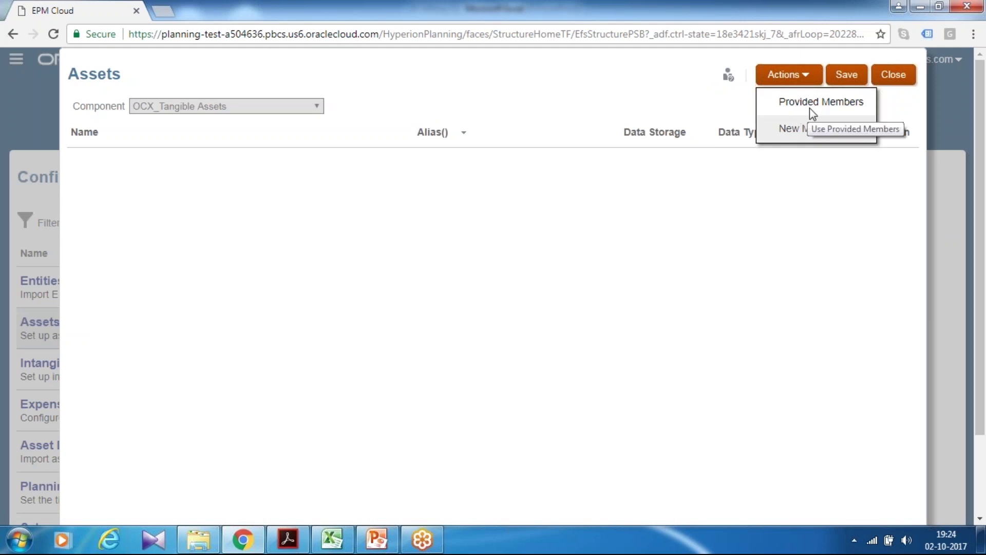
pyautogui.click(813, 108)
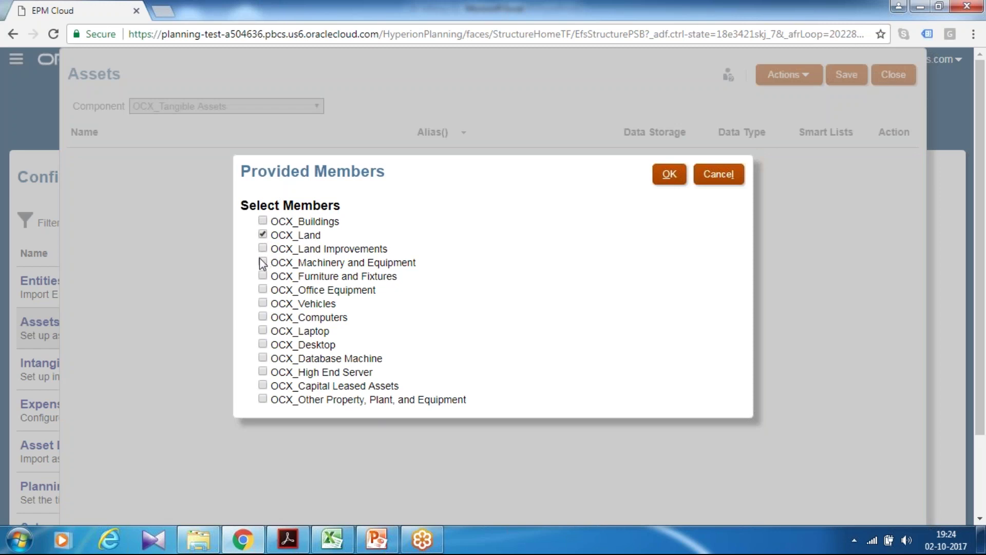
pyautogui.click(262, 234)
pyautogui.click(263, 221)
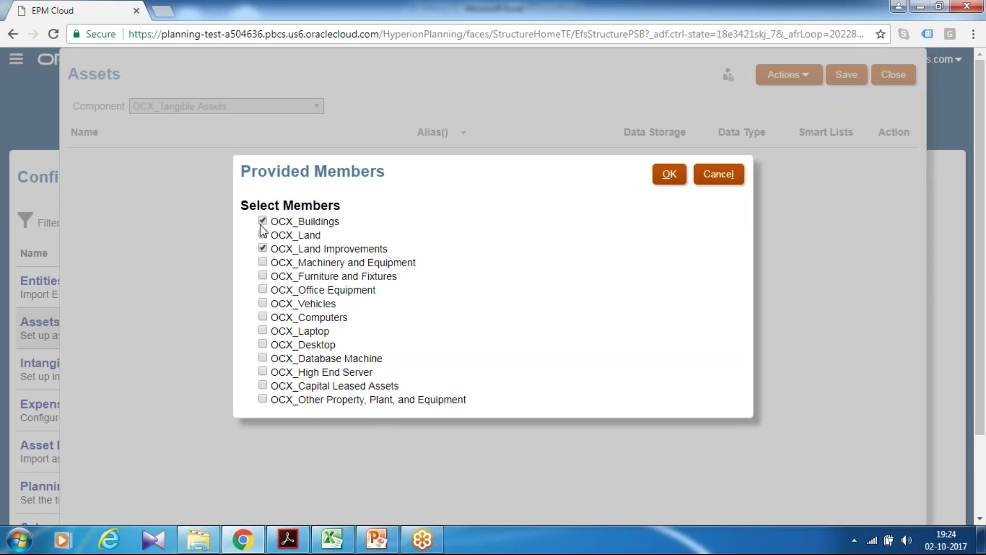
pyautogui.click(262, 262)
pyautogui.click(263, 278)
pyautogui.click(263, 317)
pyautogui.click(262, 331)
pyautogui.click(263, 248)
pyautogui.click(669, 174)
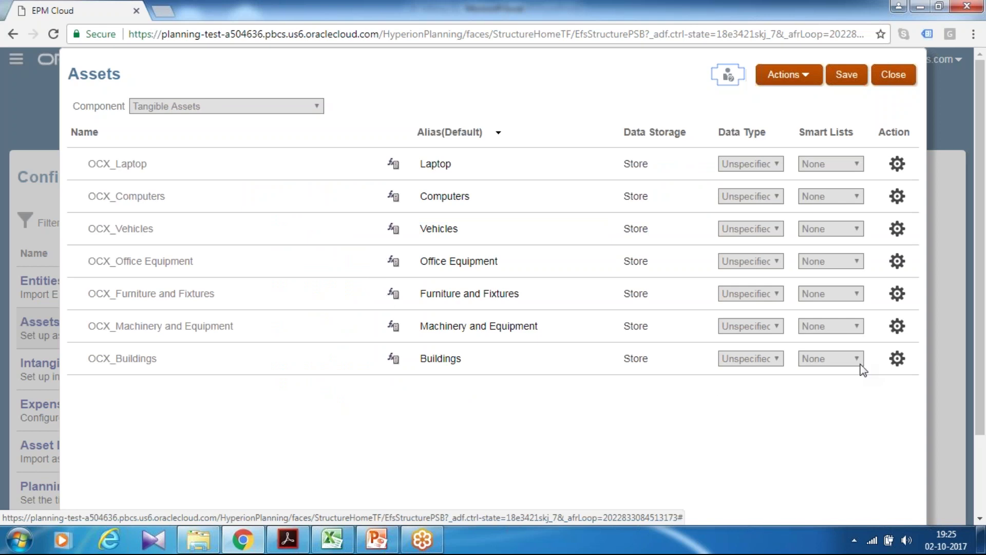
# Save the tangible asset members and close the Assets setup.
pyautogui.click(184, 162)
pyautogui.click(491, 160)
pyautogui.click(855, 78)
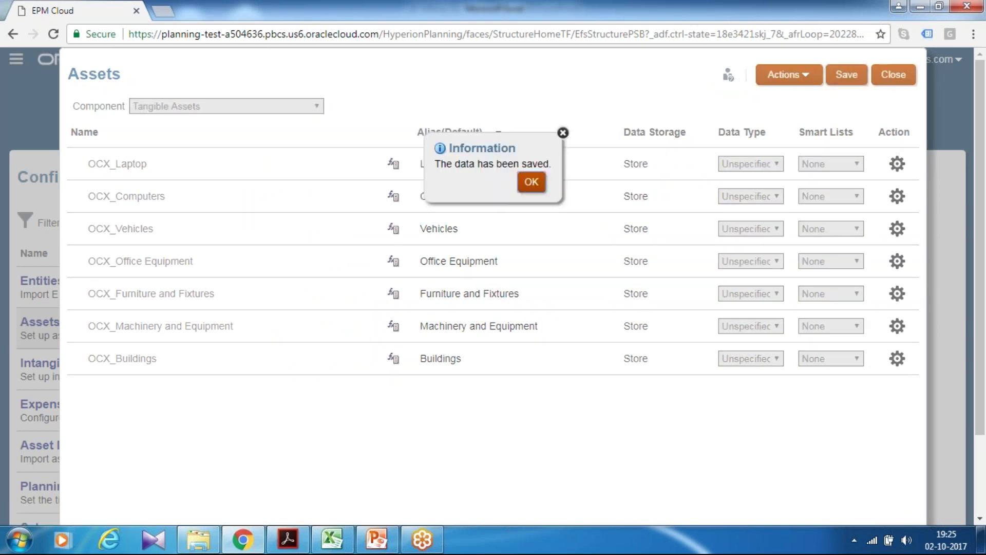
pyautogui.click(892, 75)
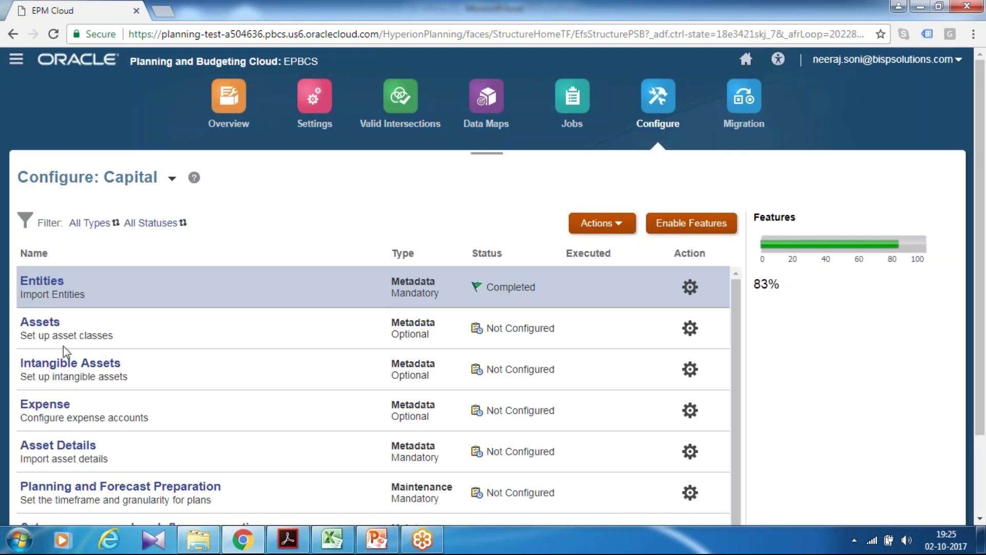
# Add the provided members Brand Valuation, Copyrights, Computer Software, Non Compete Agreements and Media Content to Intangible Assets.
pyautogui.click(67, 362)
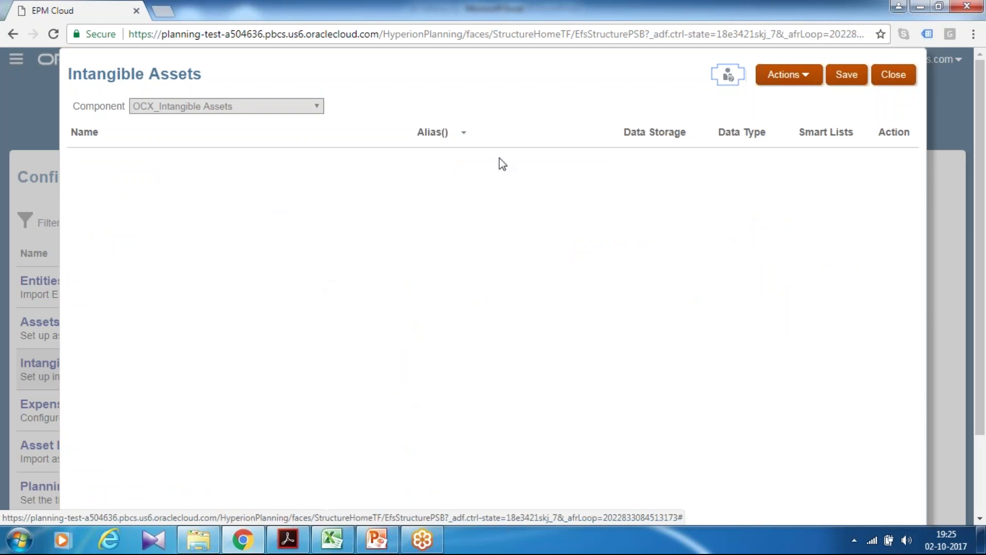
pyautogui.click(795, 78)
pyautogui.click(781, 106)
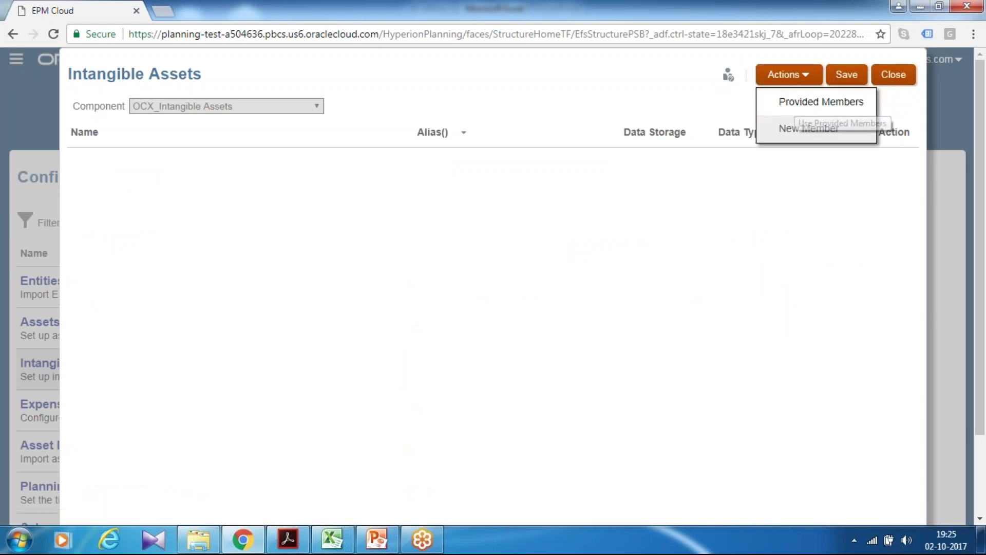
pyautogui.click(797, 107)
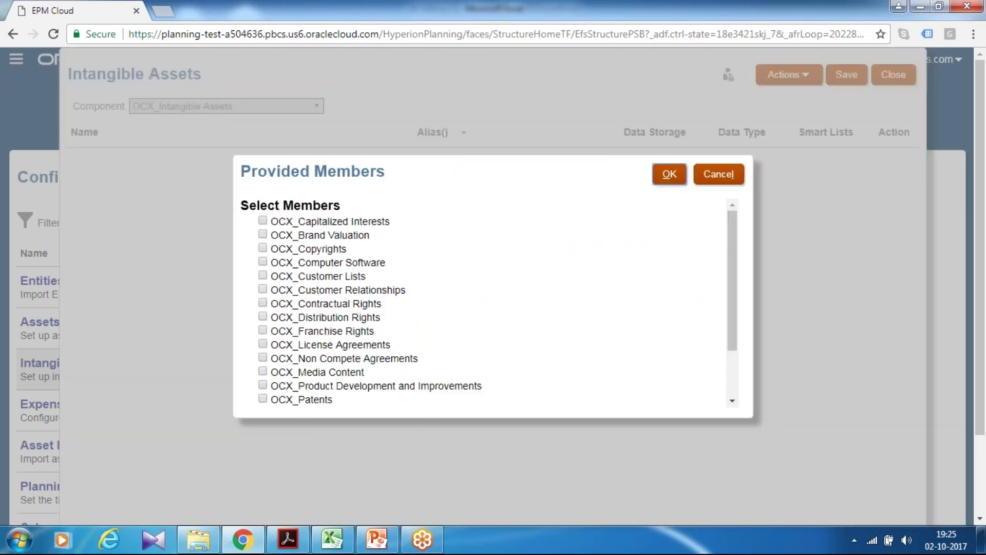
pyautogui.click(263, 235)
pyautogui.click(263, 249)
pyautogui.click(263, 372)
pyautogui.click(263, 371)
pyautogui.click(670, 176)
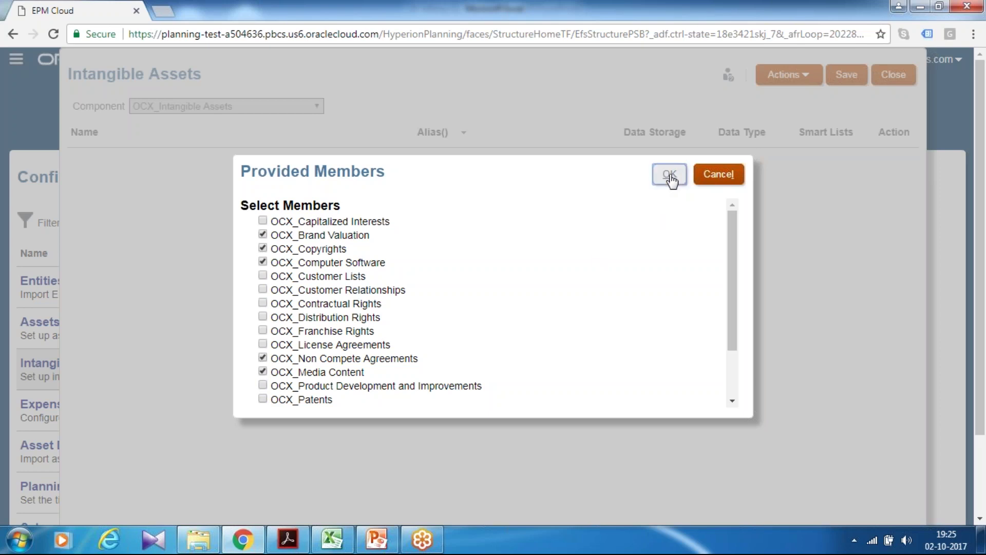
# Save the intangible asset members and close the Intangible Assets setup.
pyautogui.click(850, 77)
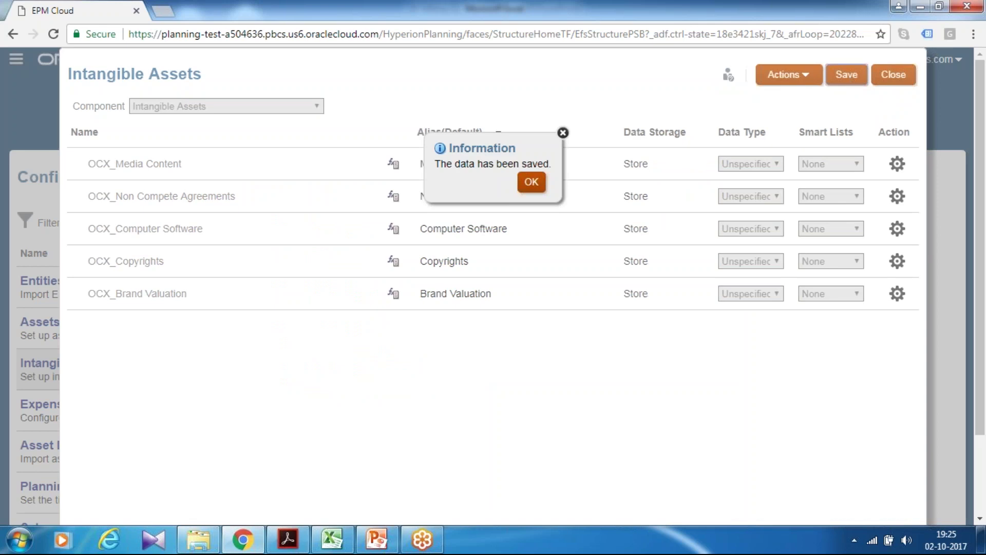
pyautogui.click(532, 182)
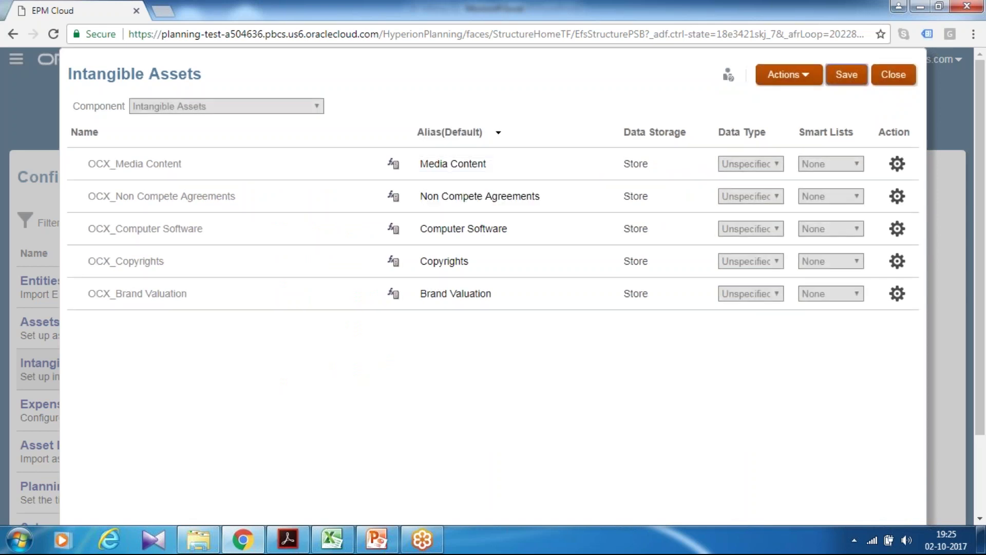
pyautogui.click(810, 79)
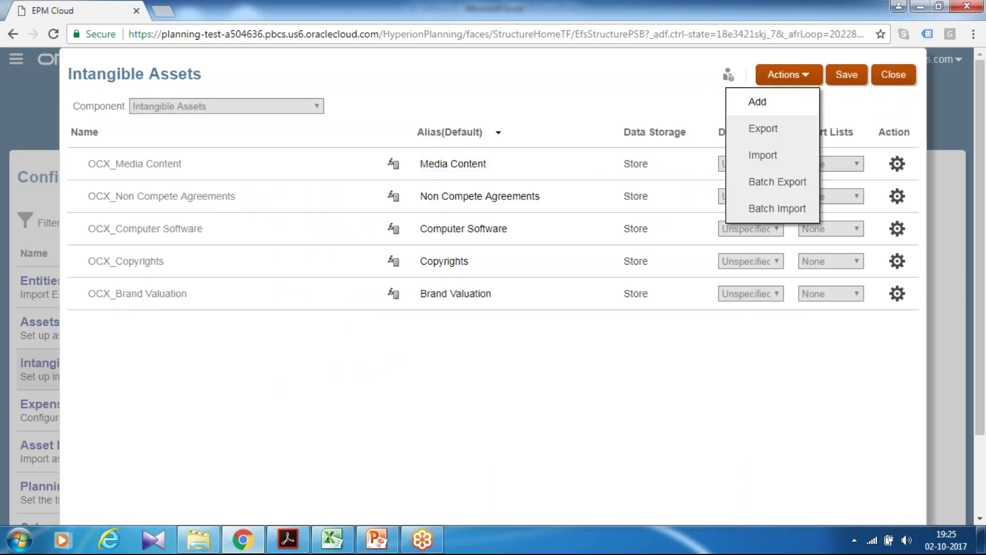
pyautogui.click(879, 78)
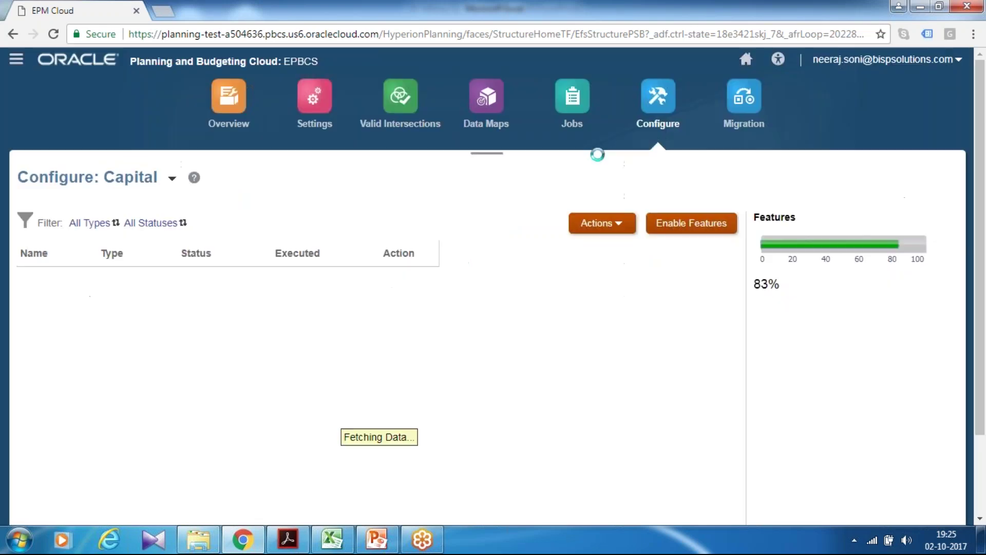
# Refresh the application database with the new asset members, keeping it enabled for all users before and after, and close the refresh dialogs.
pyautogui.click(337, 107)
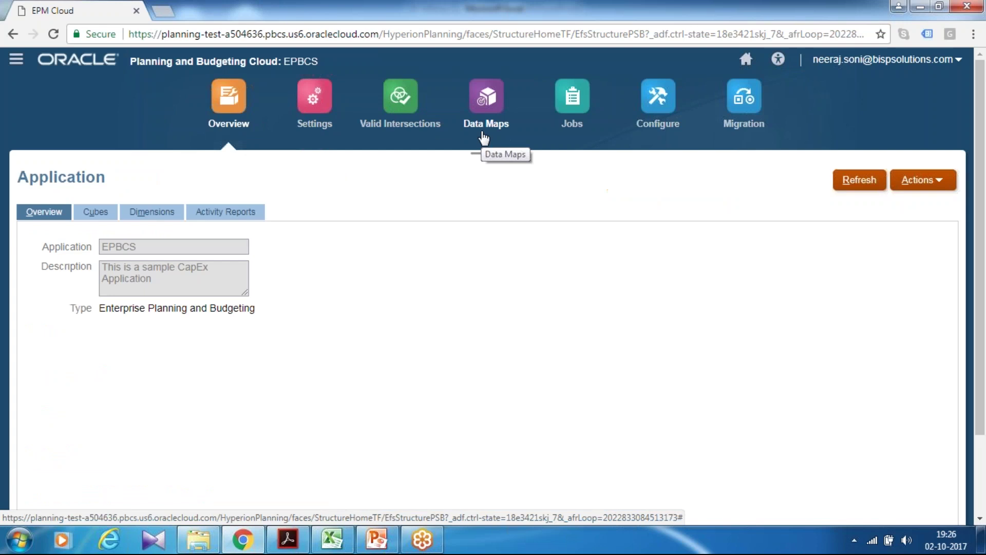
pyautogui.click(923, 181)
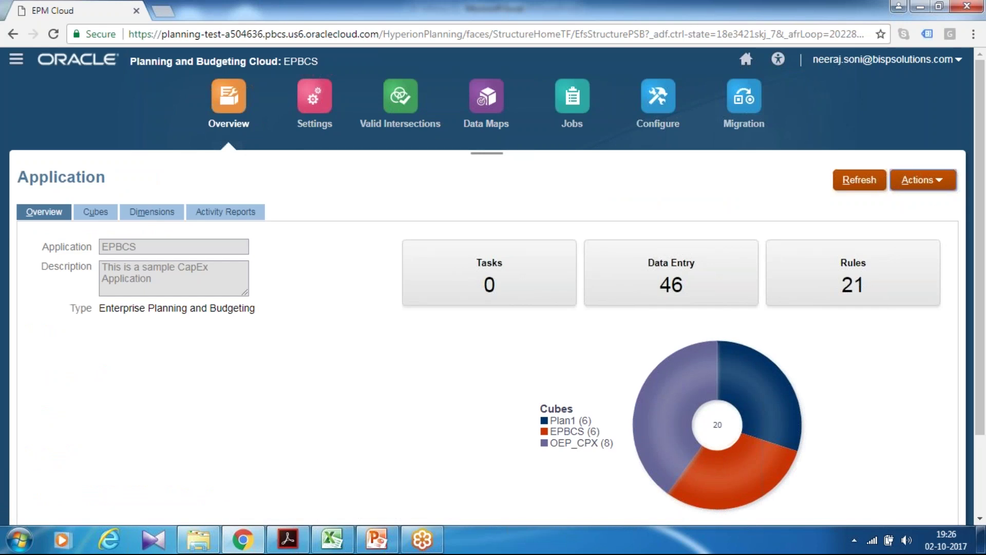
pyautogui.click(852, 312)
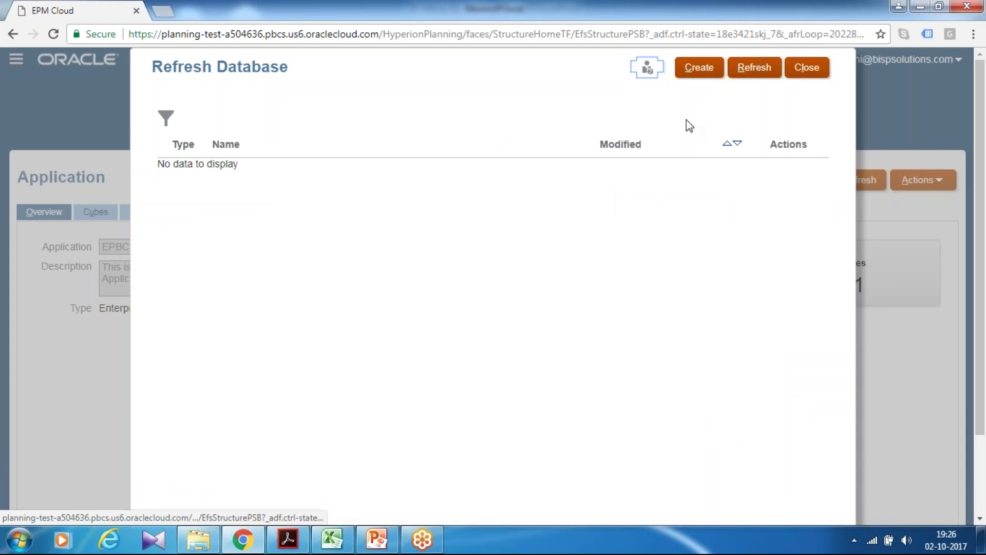
pyautogui.click(697, 67)
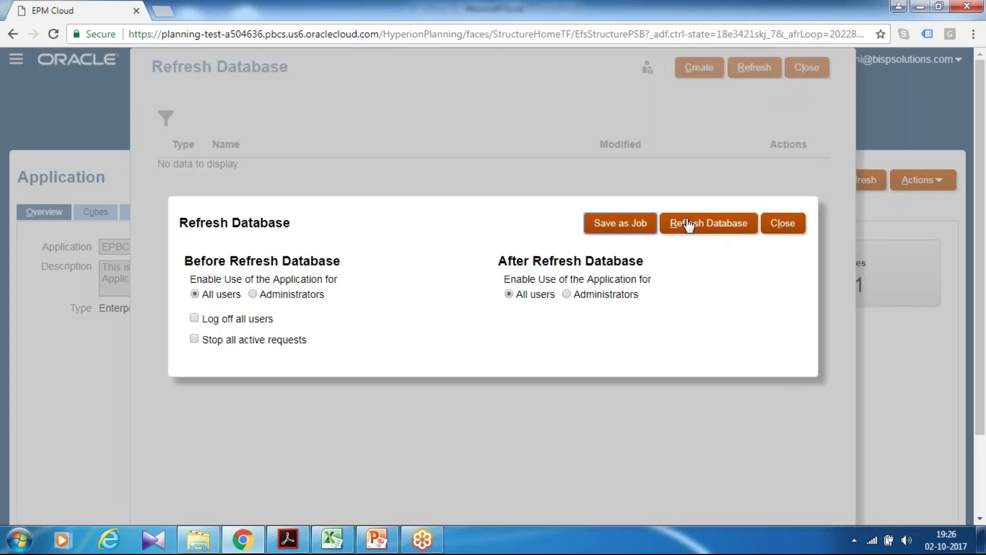
pyautogui.click(688, 225)
pyautogui.click(424, 334)
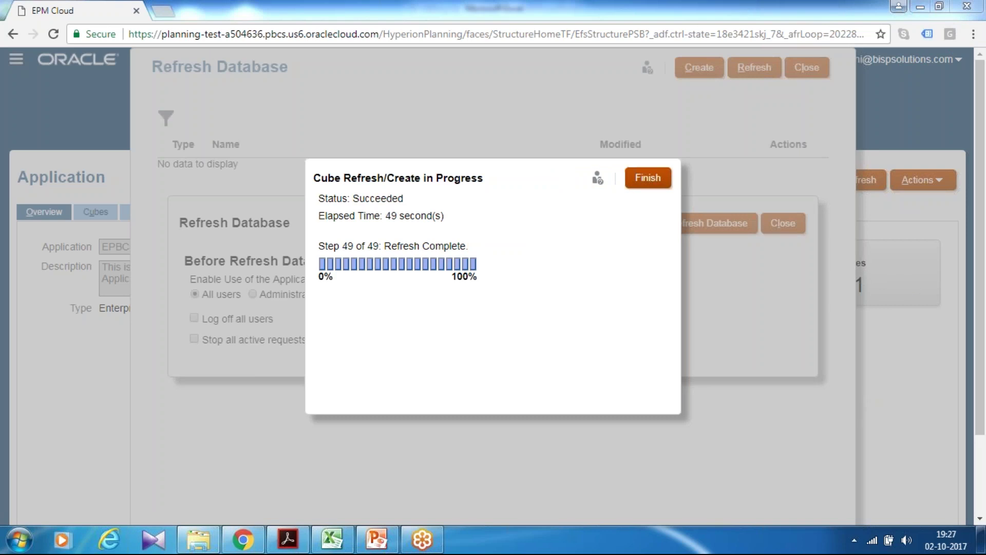
pyautogui.click(647, 177)
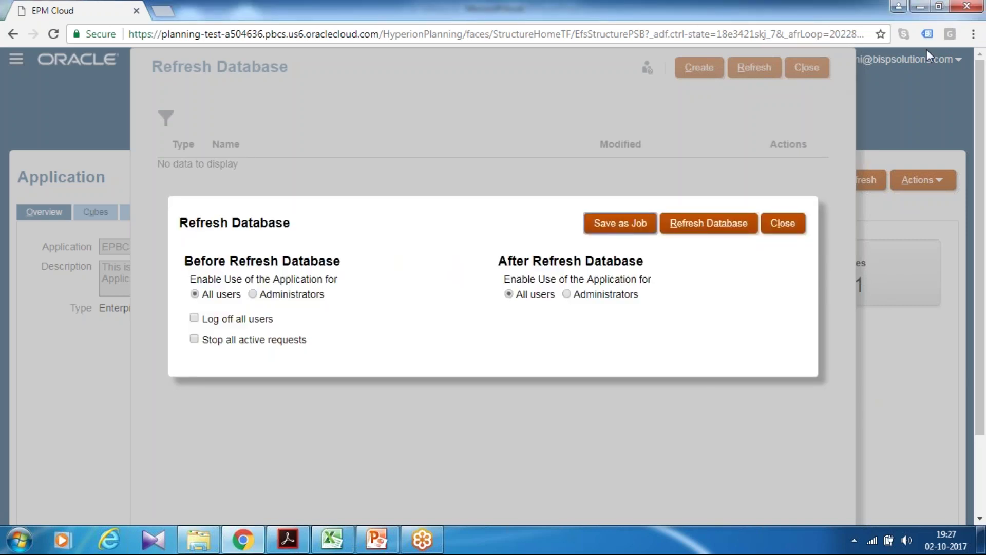
pyautogui.click(777, 224)
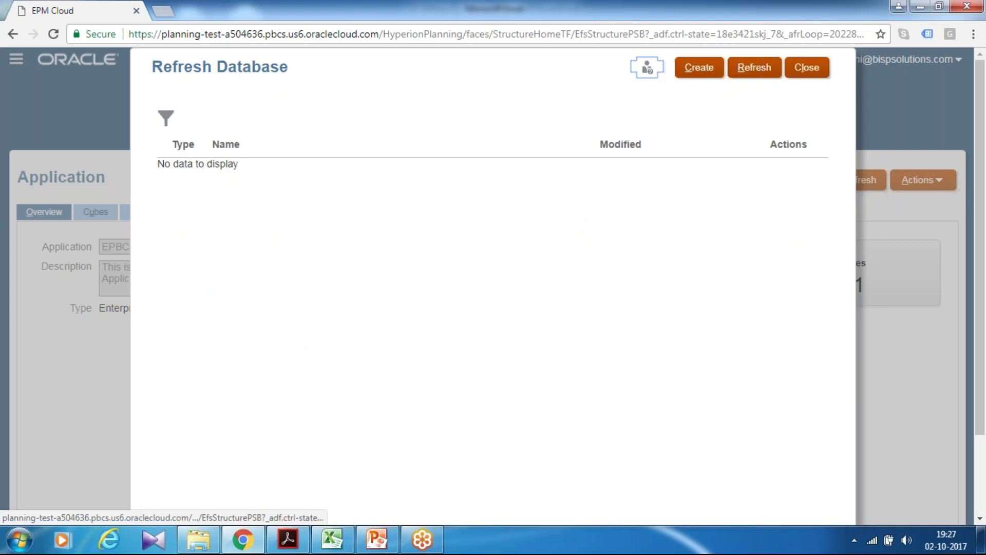
pyautogui.click(796, 71)
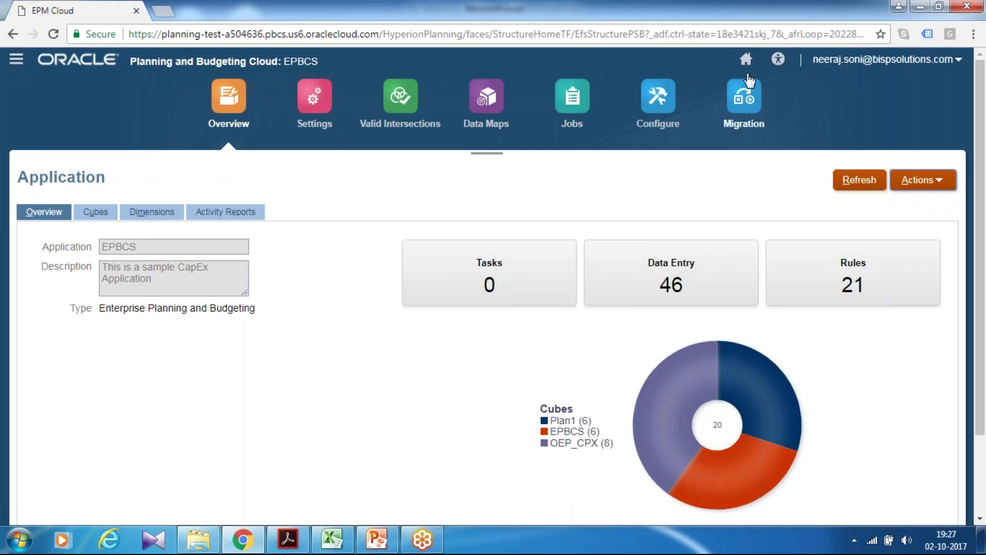
# Open the Planning and Forecast Preparation setup in the Capital configuration.
pyautogui.click(662, 123)
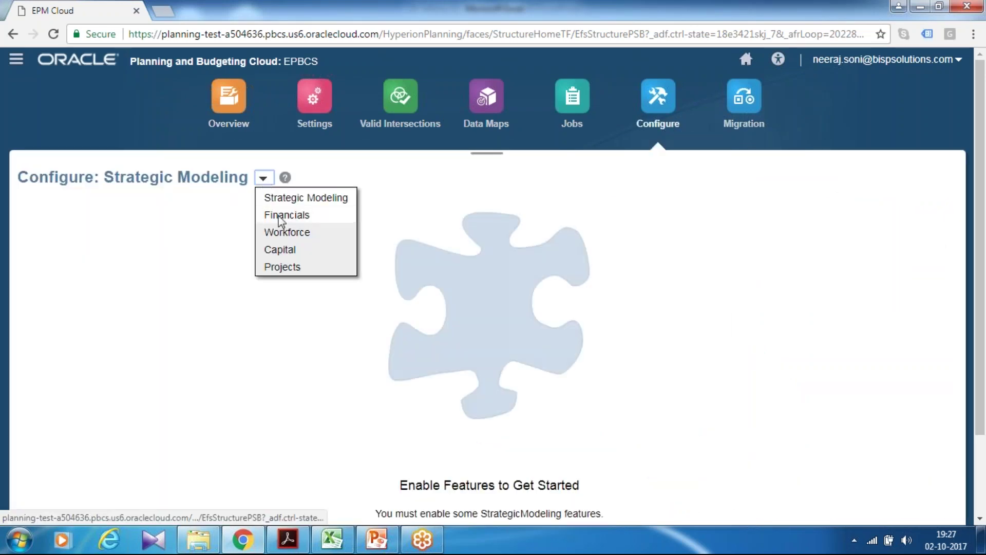
pyautogui.click(280, 250)
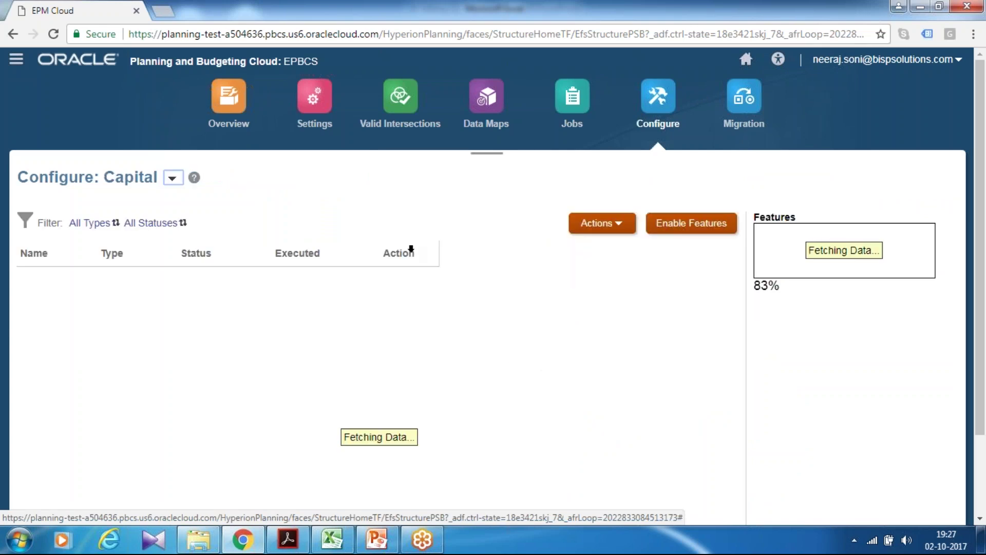
pyautogui.scroll(-3, 113, 391)
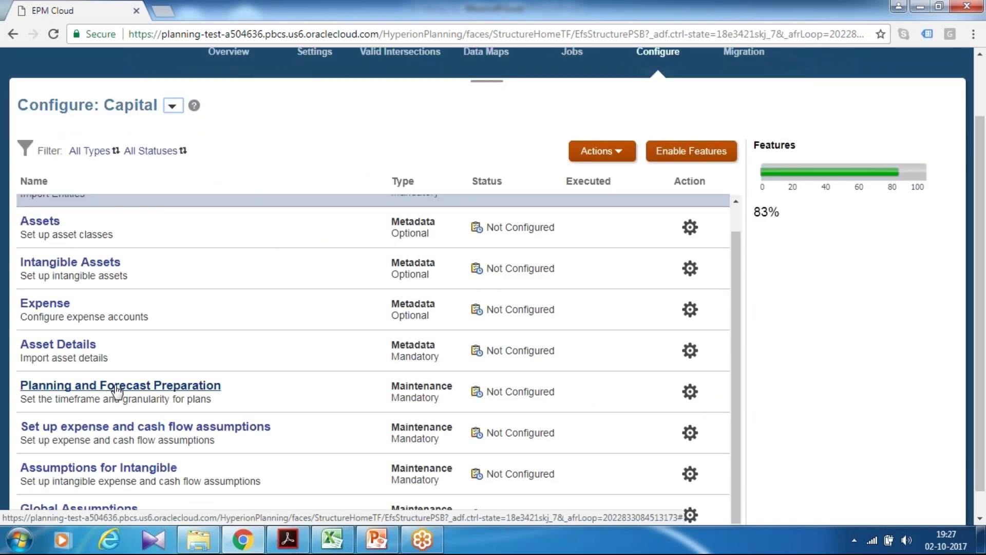
pyautogui.click(117, 391)
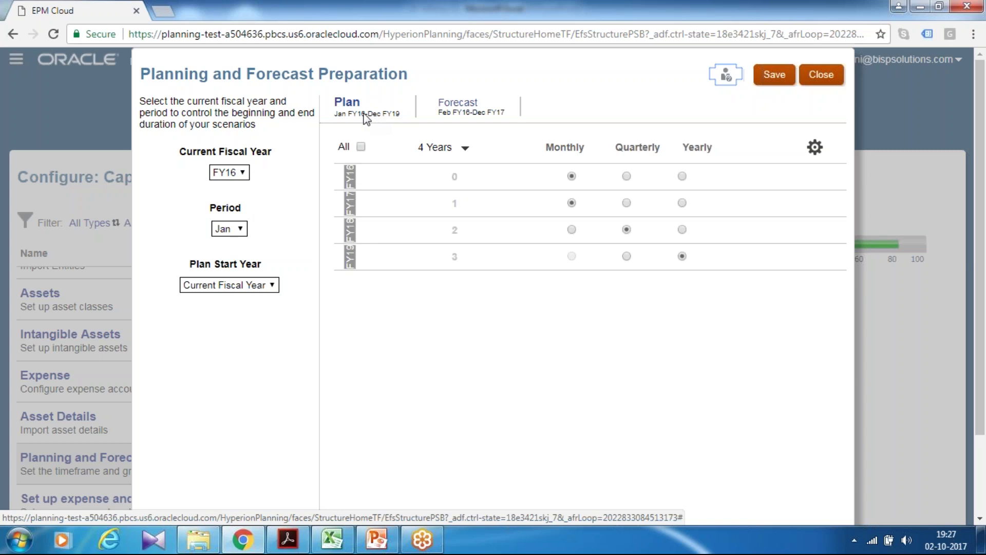
# Try FY17 as the current fiscal year, check the forecast timeframe, and return the year to FY16.
pyautogui.click(242, 173)
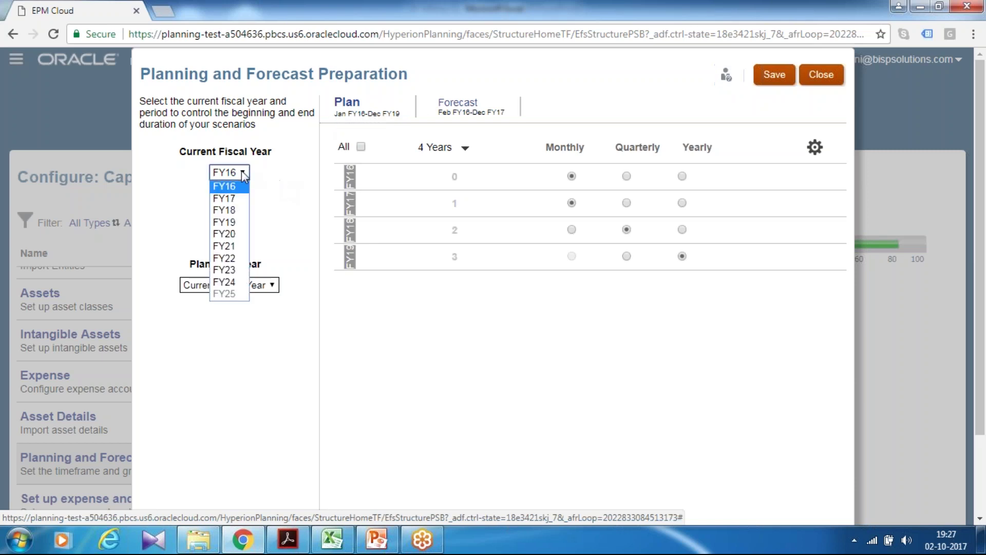
pyautogui.click(226, 197)
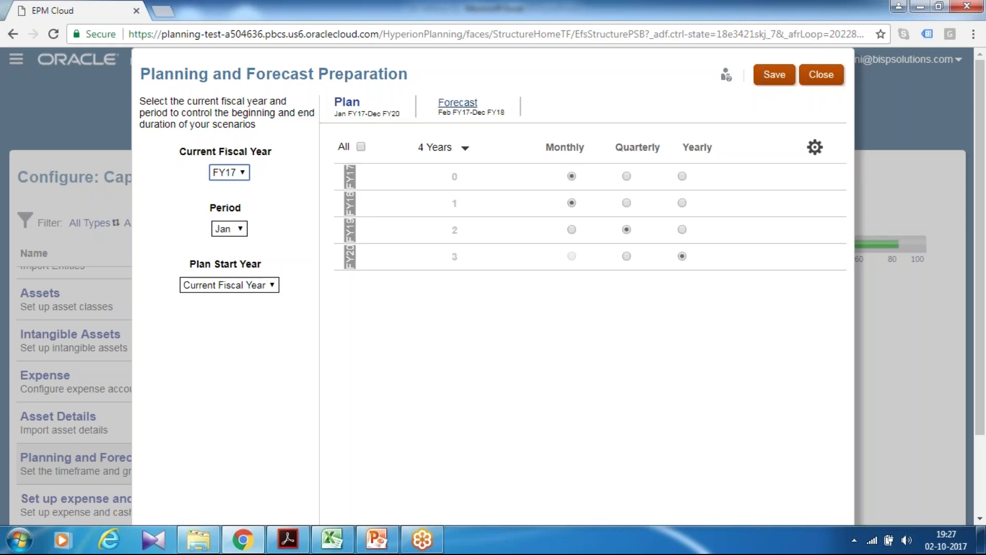
pyautogui.click(458, 103)
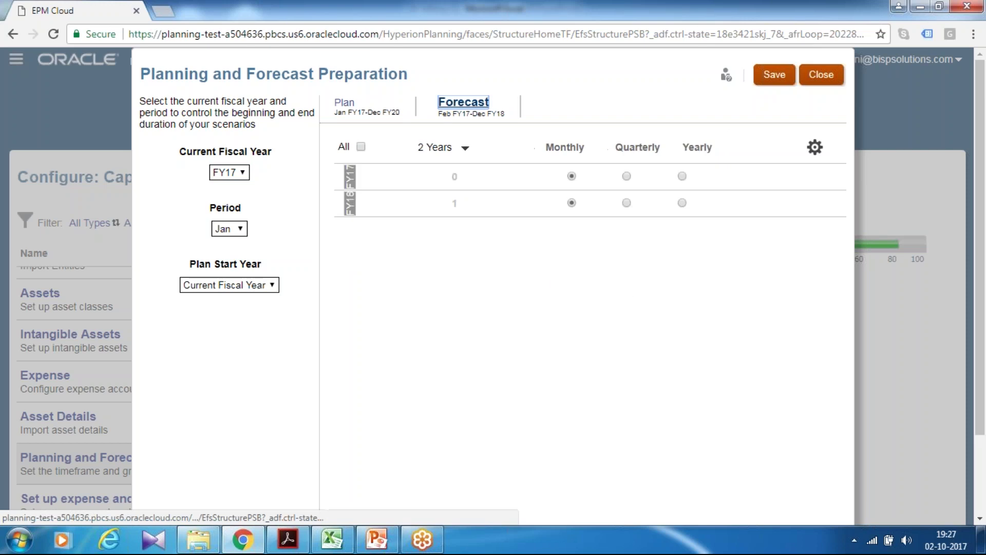
pyautogui.click(242, 175)
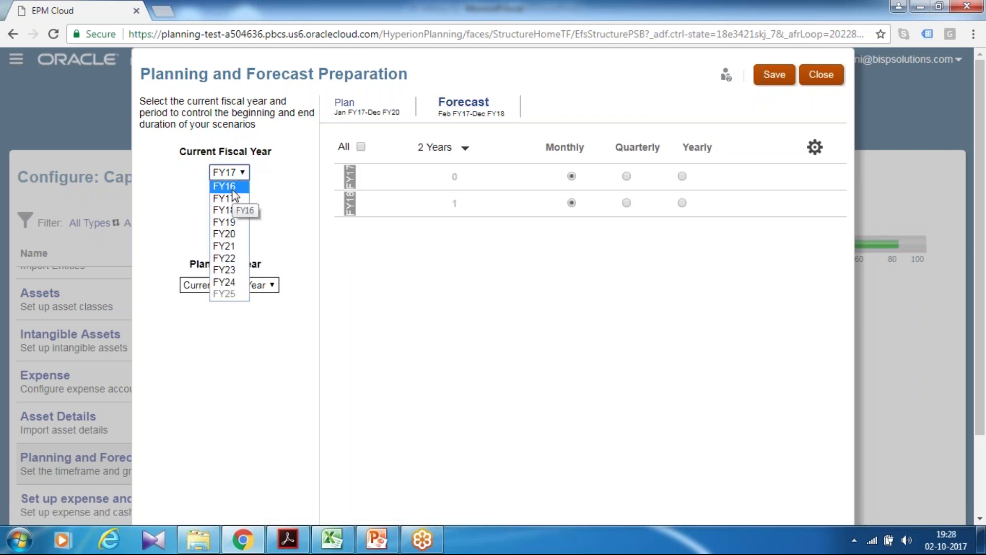
pyautogui.click(228, 187)
# Set the period to Jun and the plan start year to Next Fiscal Year, then save and accept the change for all business processes.
pyautogui.click(229, 229)
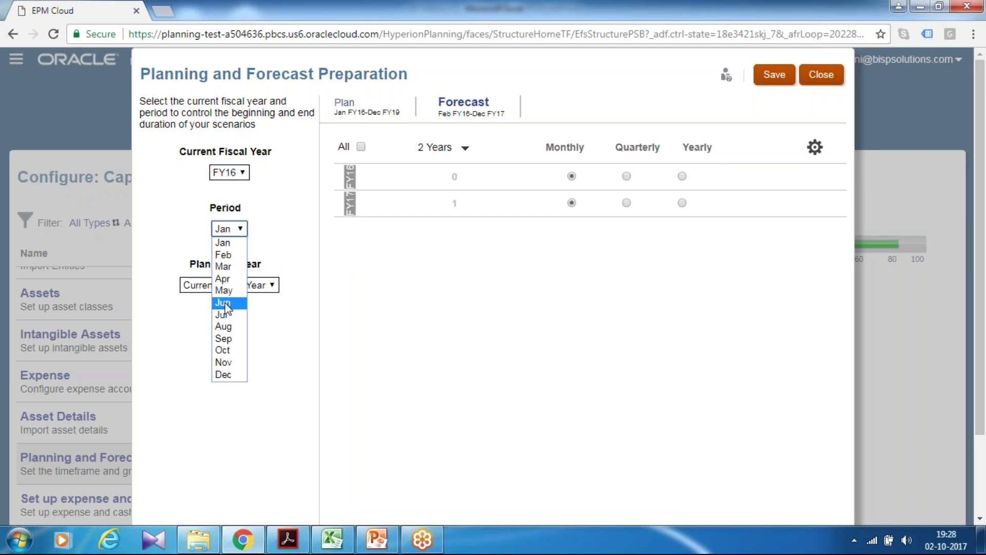
pyautogui.click(226, 314)
pyautogui.click(227, 286)
pyautogui.click(221, 310)
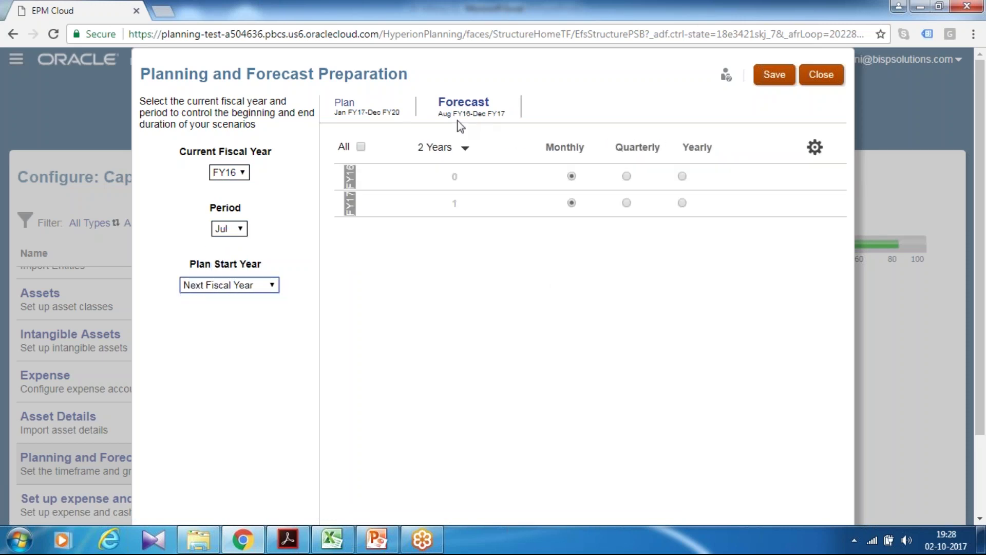
pyautogui.click(238, 228)
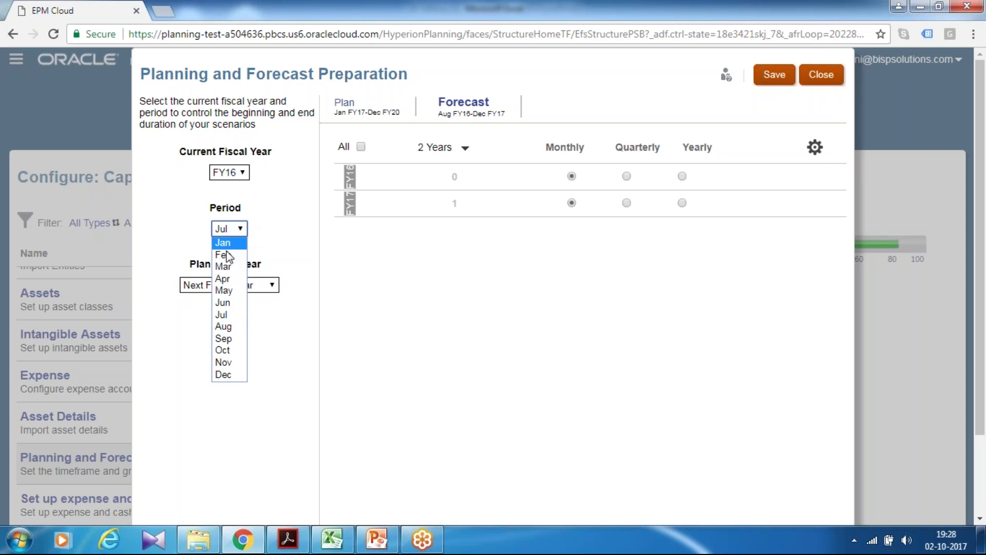
pyautogui.click(224, 303)
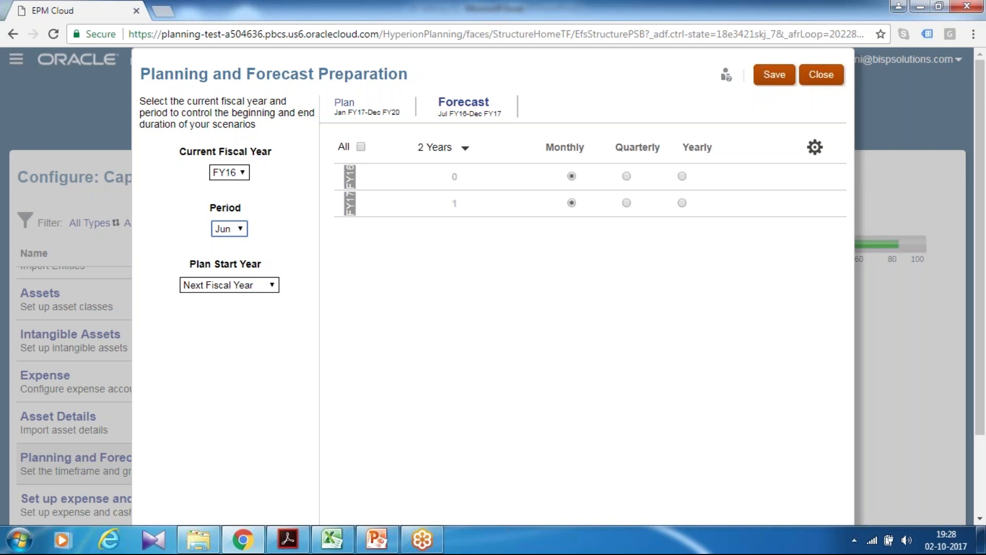
pyautogui.click(771, 76)
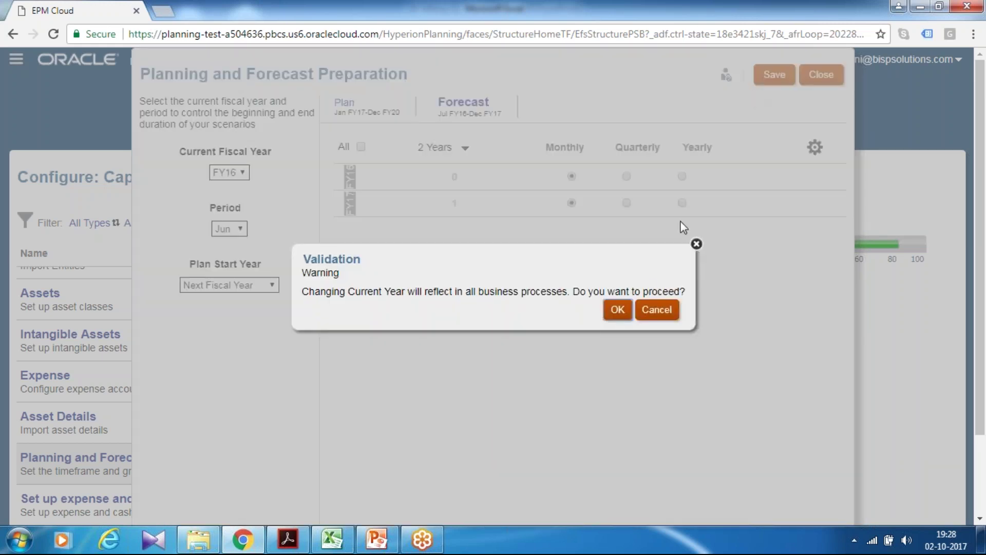
pyautogui.click(617, 314)
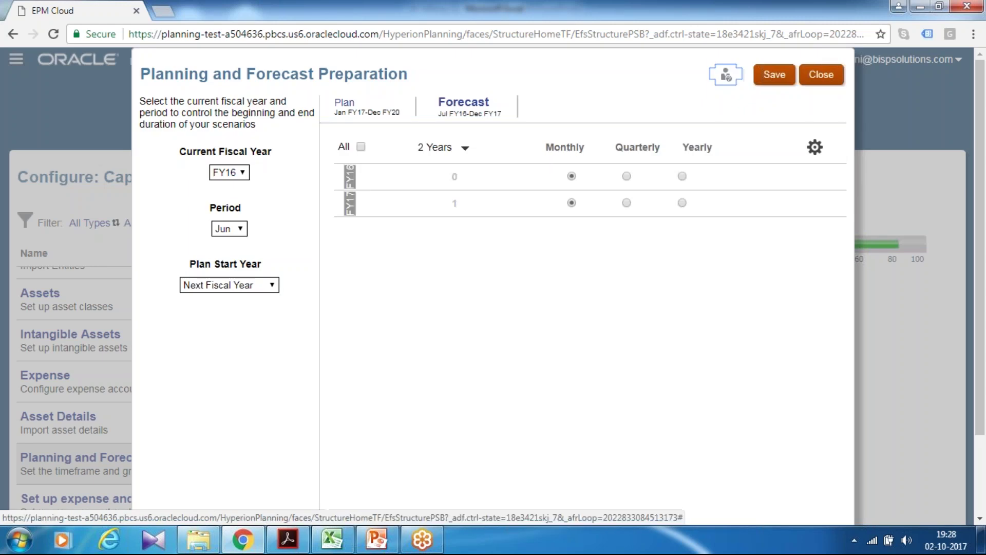
# Select quarterly granularity for FY19 in the Plan timeframe, save with confirmation, and close Planning and Forecast Preparation.
pyautogui.click(347, 102)
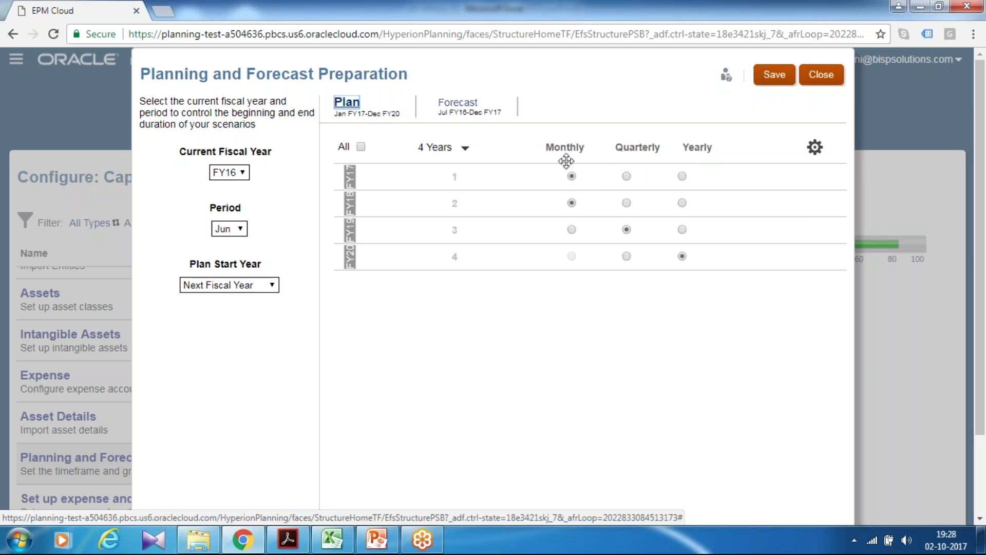
pyautogui.click(626, 229)
pyautogui.click(773, 77)
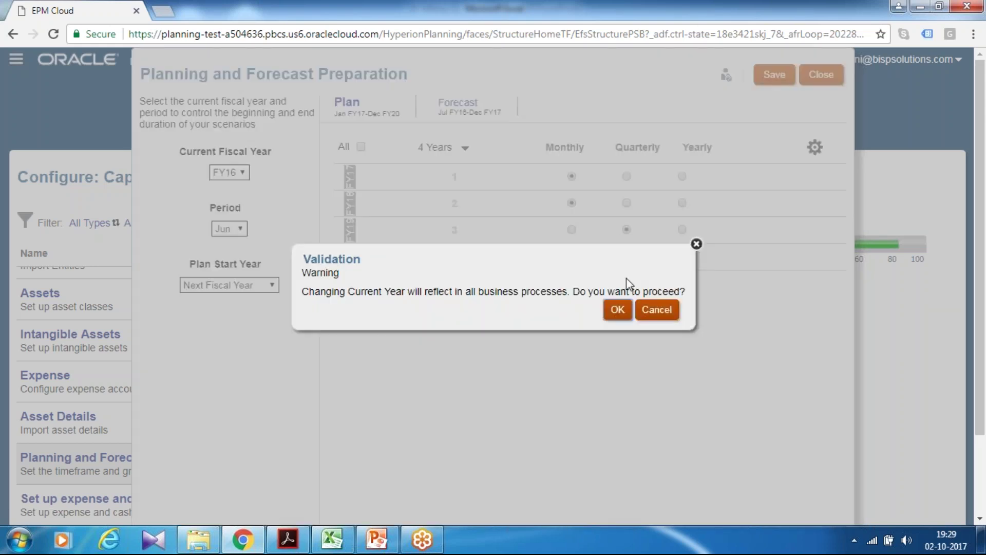
pyautogui.click(620, 312)
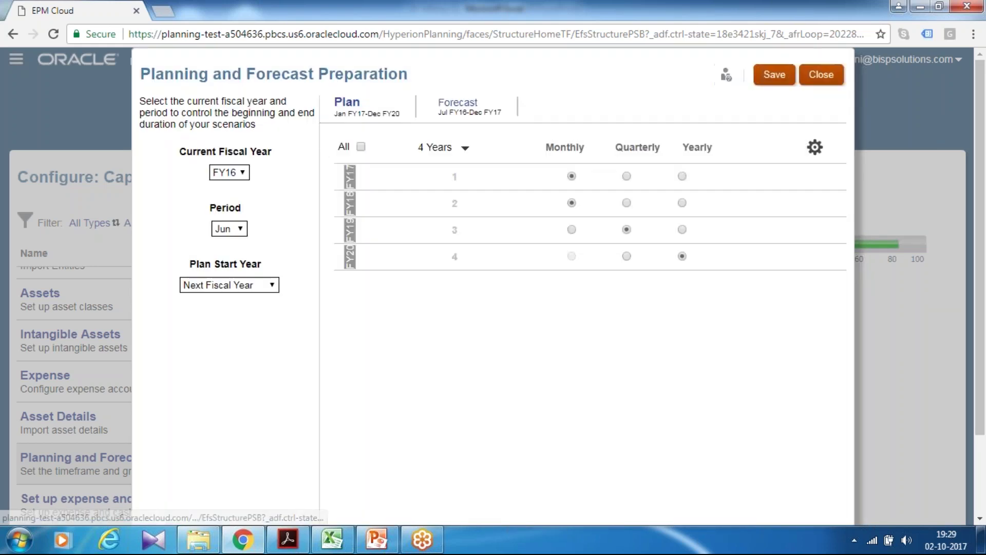
pyautogui.click(773, 74)
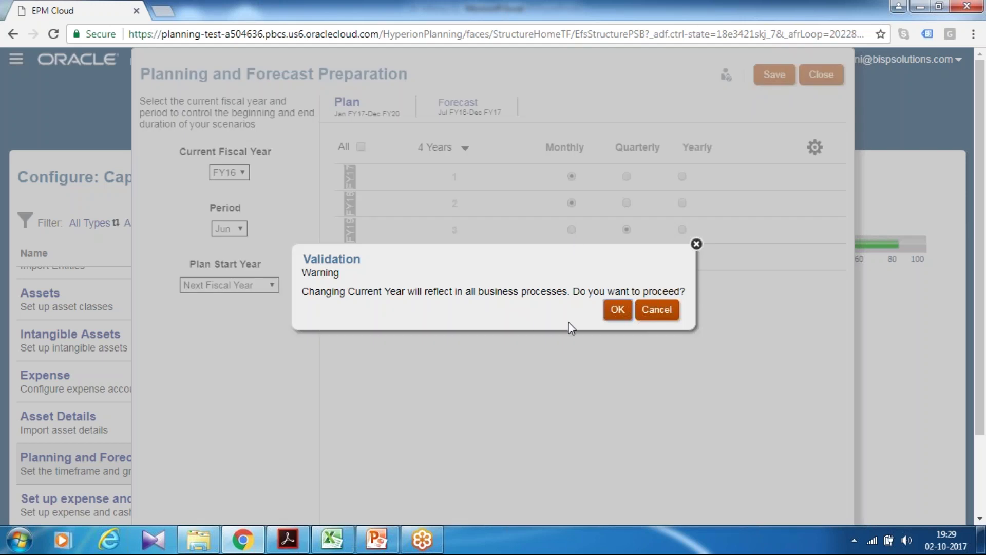
pyautogui.click(610, 311)
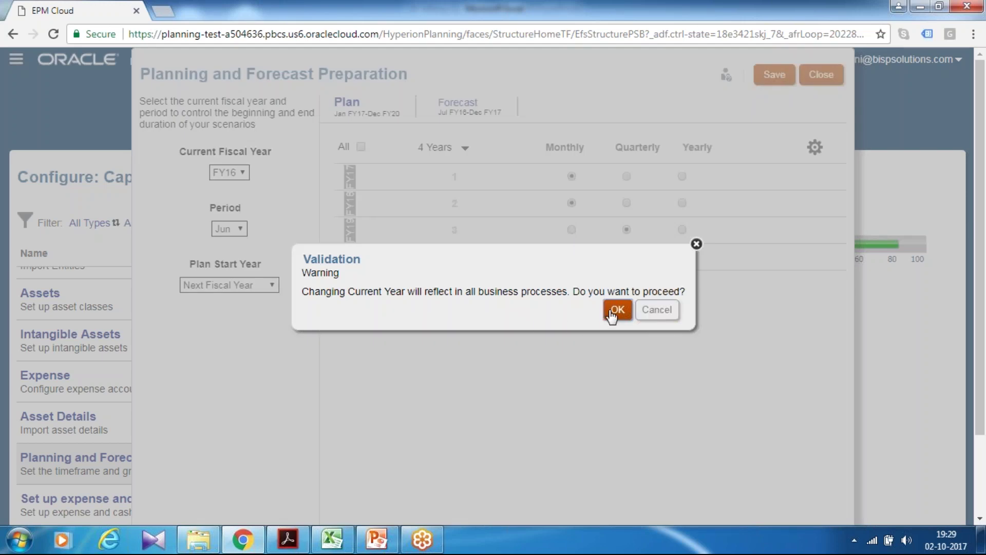
pyautogui.click(821, 74)
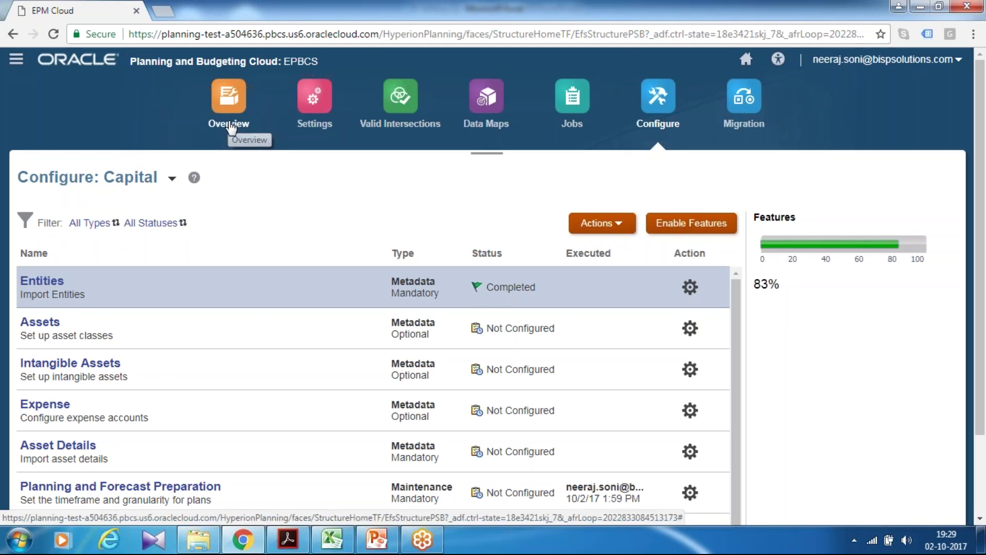
# Open the application's User Variables and set the Currency variable to USD.
pyautogui.click(748, 60)
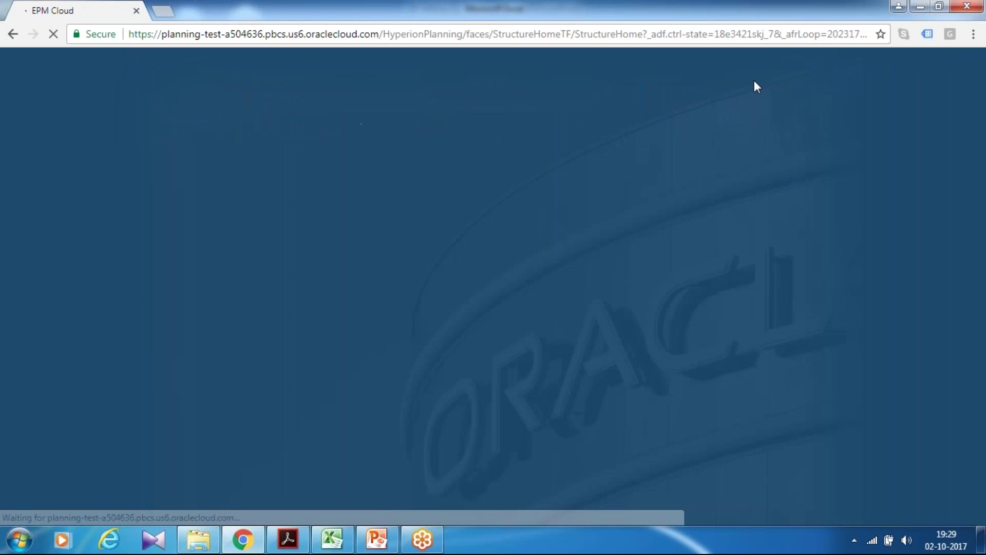
pyautogui.click(543, 388)
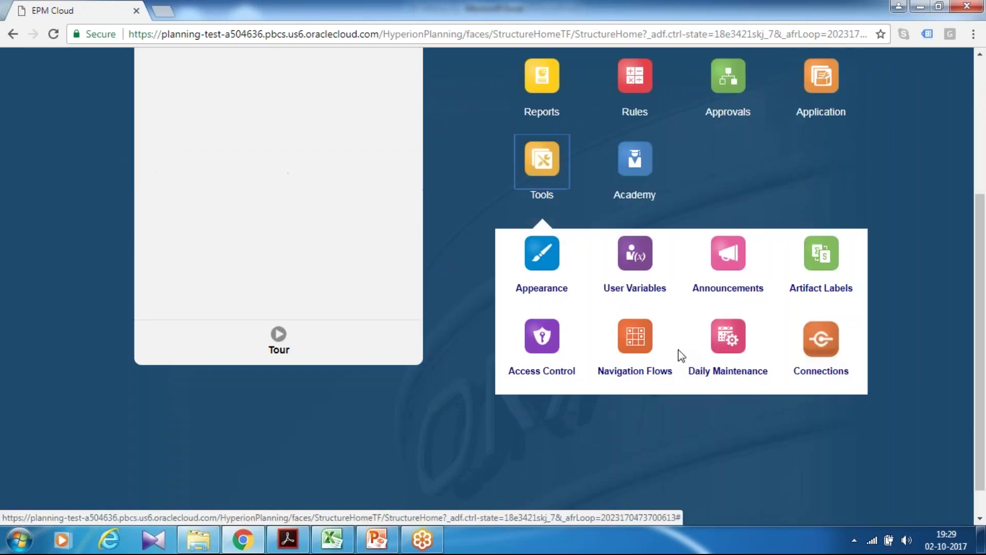
pyautogui.click(634, 288)
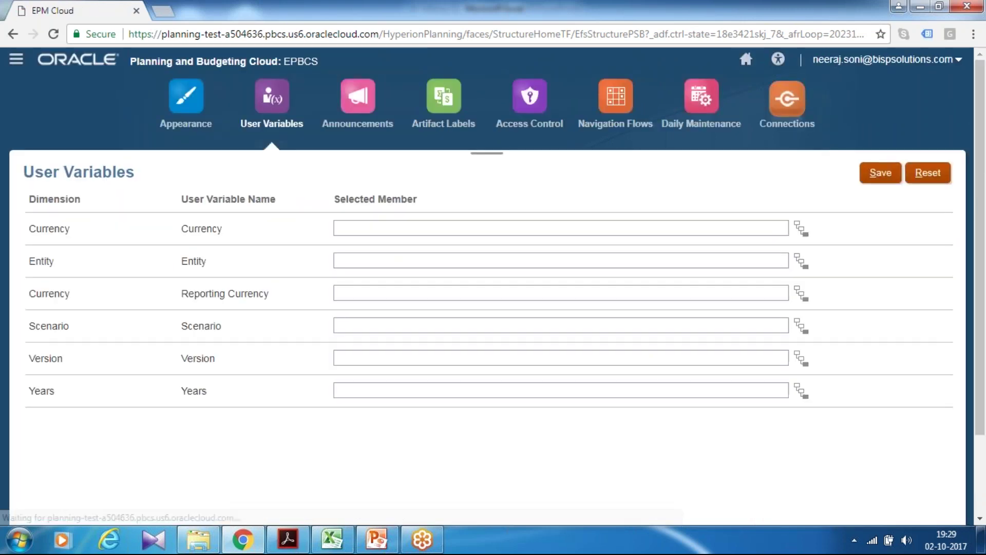
pyautogui.click(380, 232)
pyautogui.write('USD')
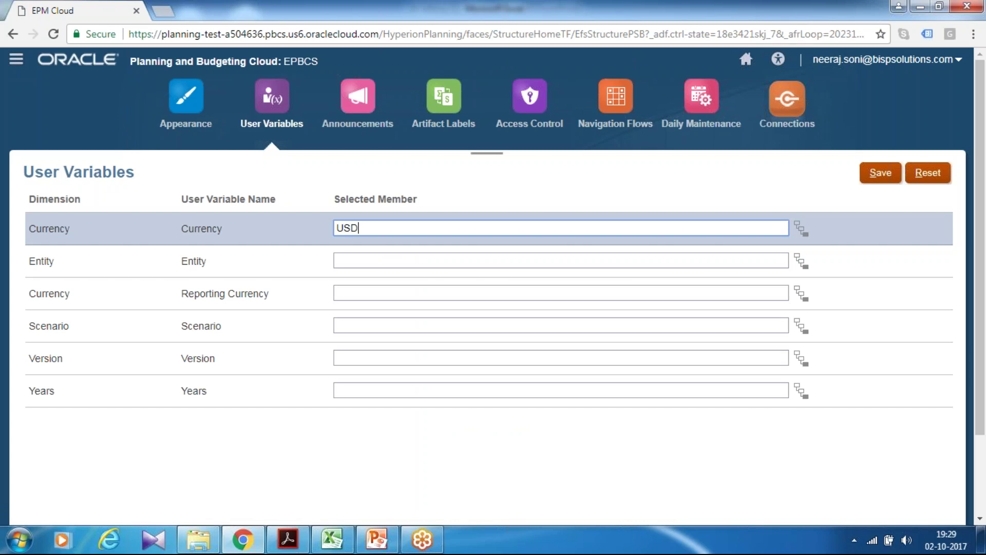
# Find the Sales US member and assign it to the Entity user variable.
pyautogui.click(396, 255)
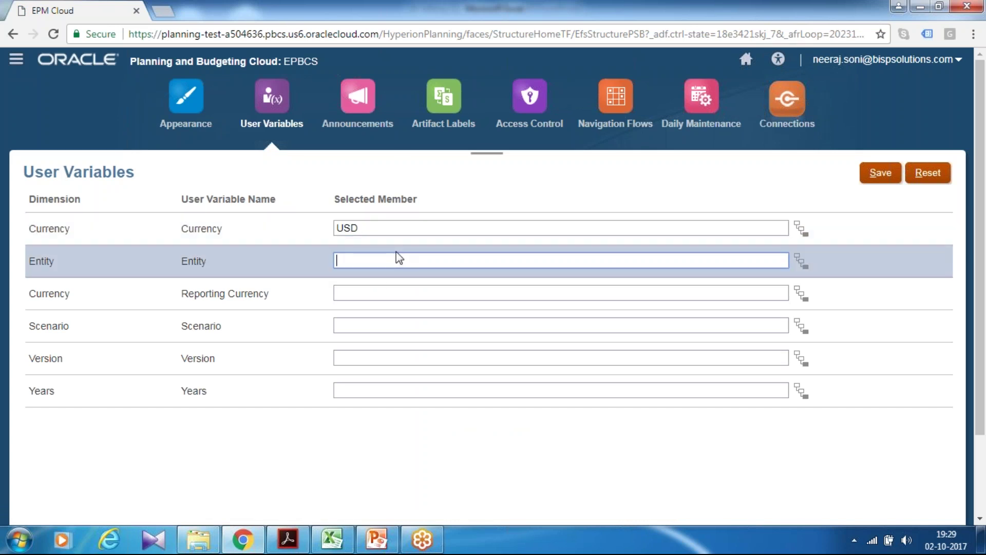
pyautogui.write('Sales_')
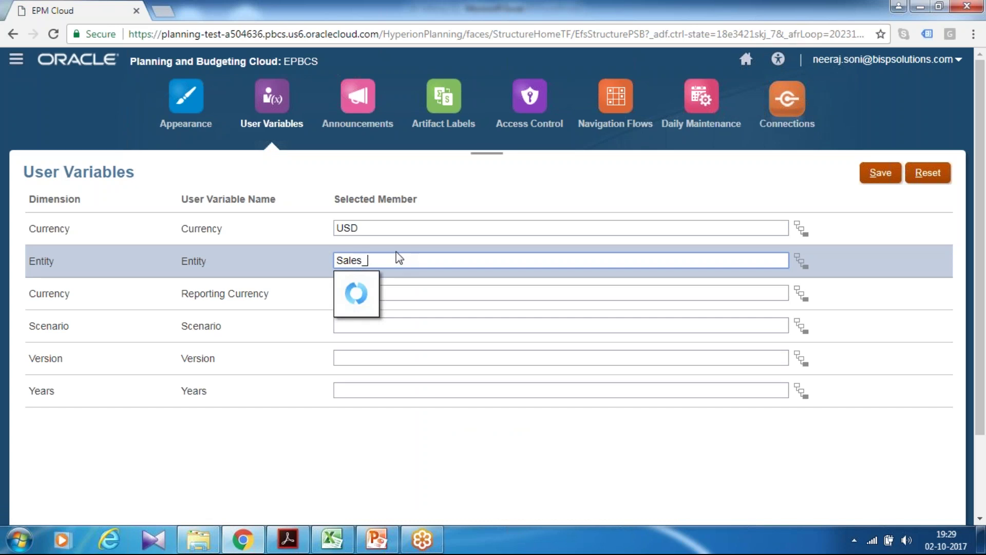
pyautogui.write('US')
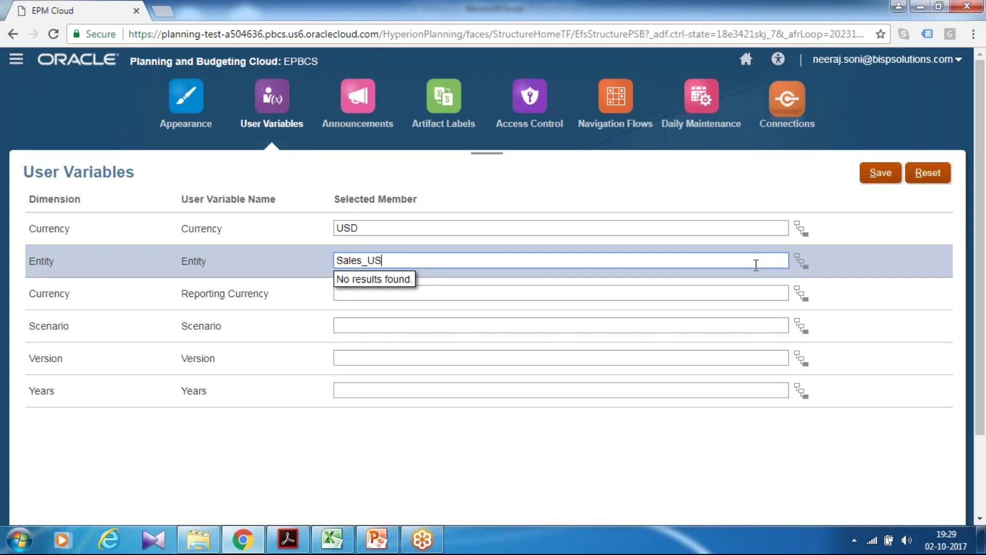
pyautogui.click(801, 261)
pyautogui.write('Sales US')
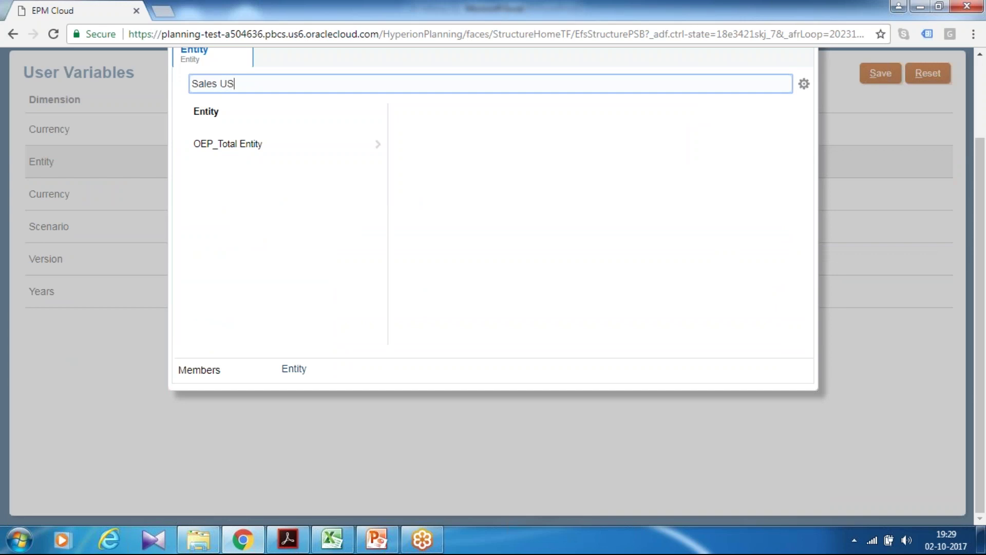
pyautogui.press('Return')
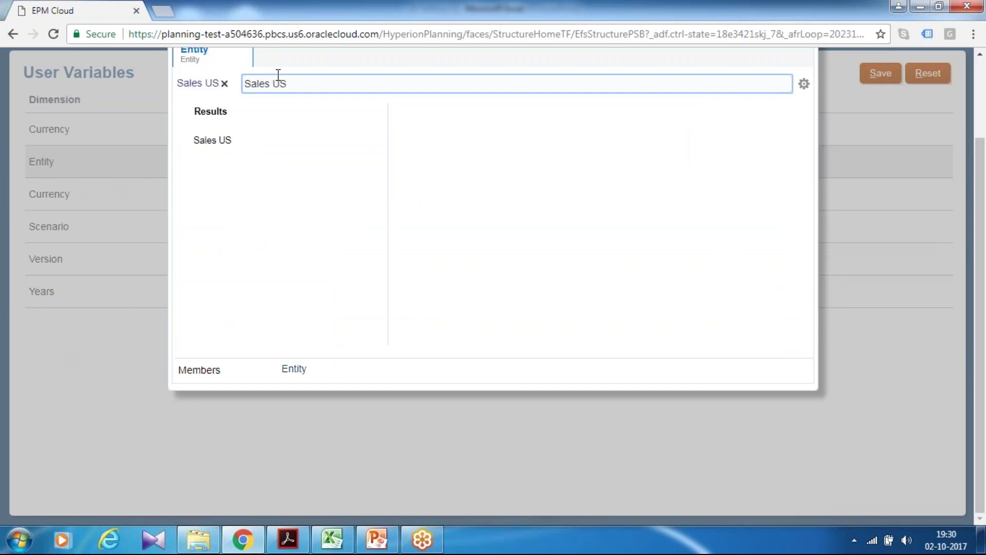
pyautogui.click(213, 141)
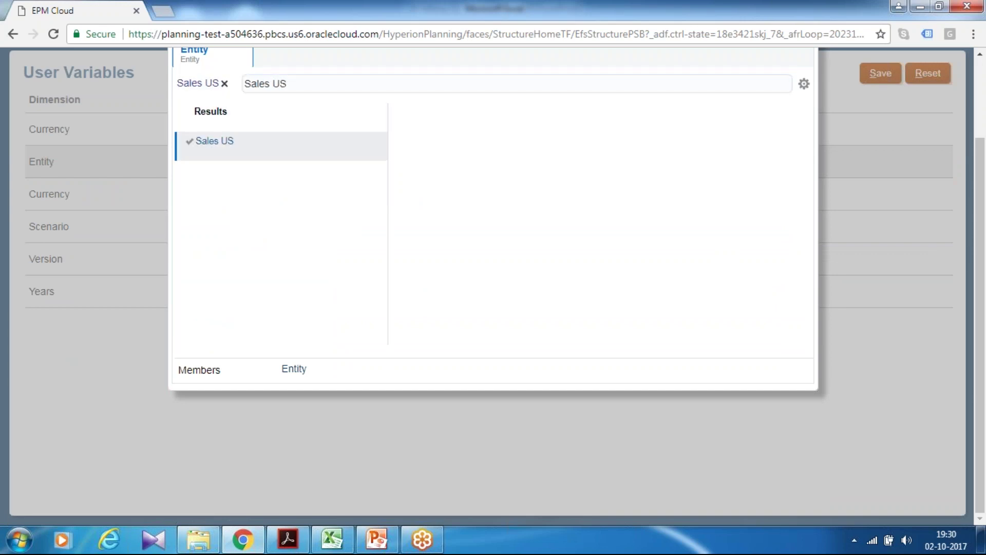
pyautogui.click(188, 140)
pyautogui.scroll(2, 632, 206)
pyautogui.click(729, 114)
# Set the Reporting Currency user variable to USD_Reporting.
pyautogui.click(379, 286)
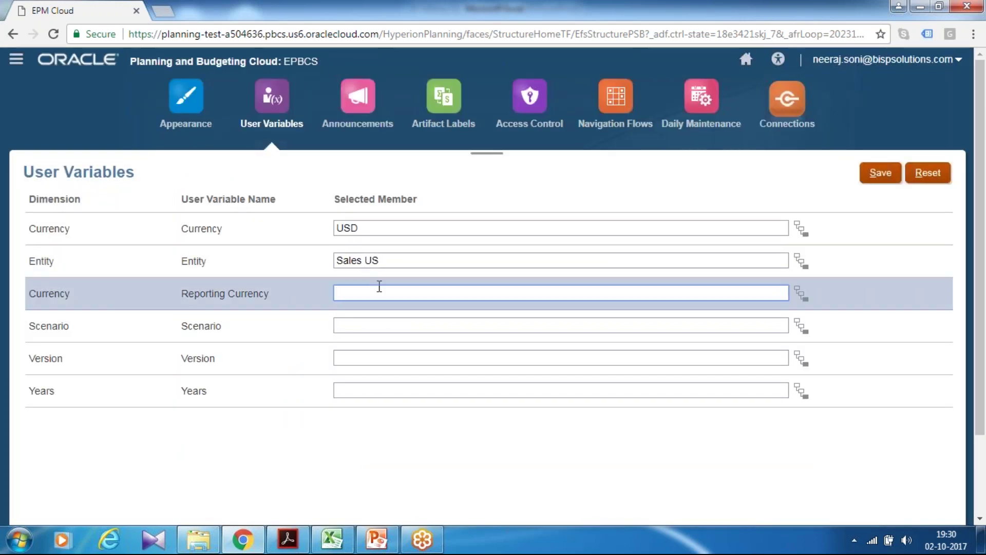
pyautogui.write('USD_')
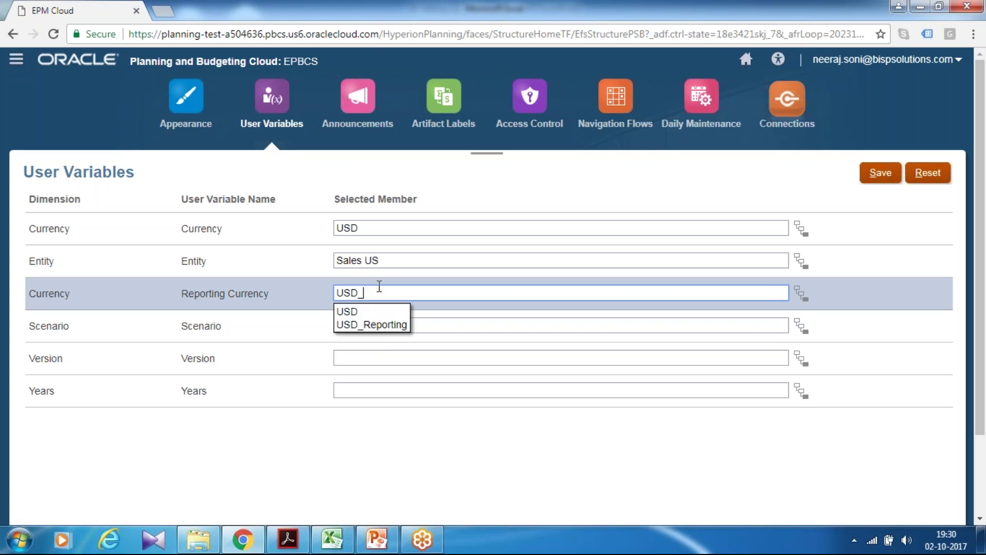
pyautogui.press('Down')
pyautogui.press('Return')
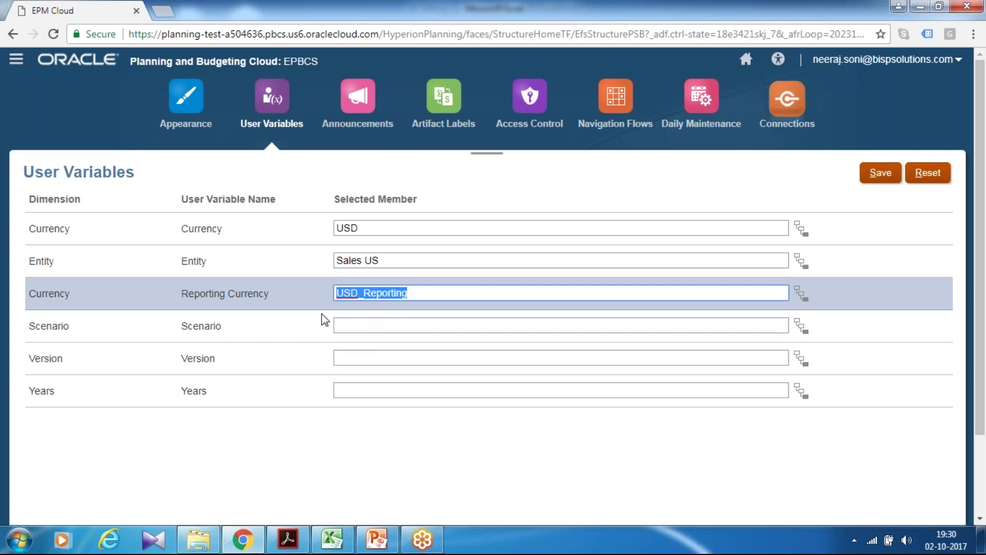
# Set the Scenario user variable to OEP_Plan from the OEP_Planned Scenarios group.
pyautogui.click(385, 329)
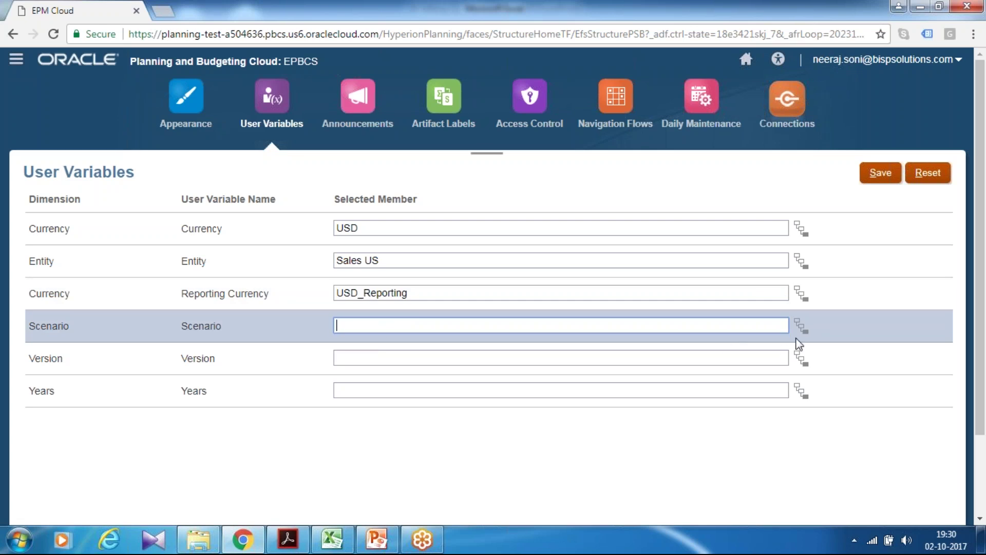
pyautogui.click(801, 327)
pyautogui.click(288, 144)
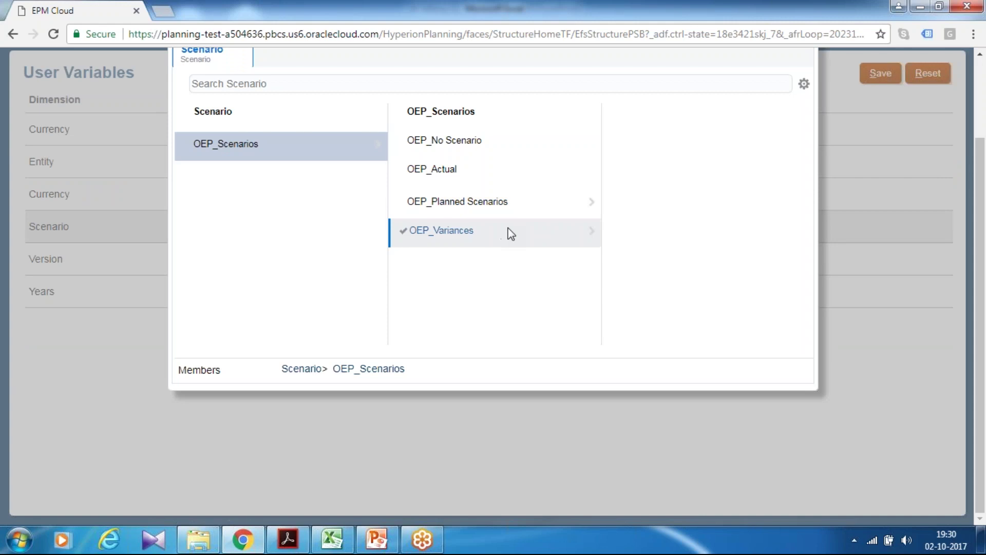
pyautogui.scroll(2, 538, 218)
pyautogui.click(540, 308)
pyautogui.scroll(-2, 646, 256)
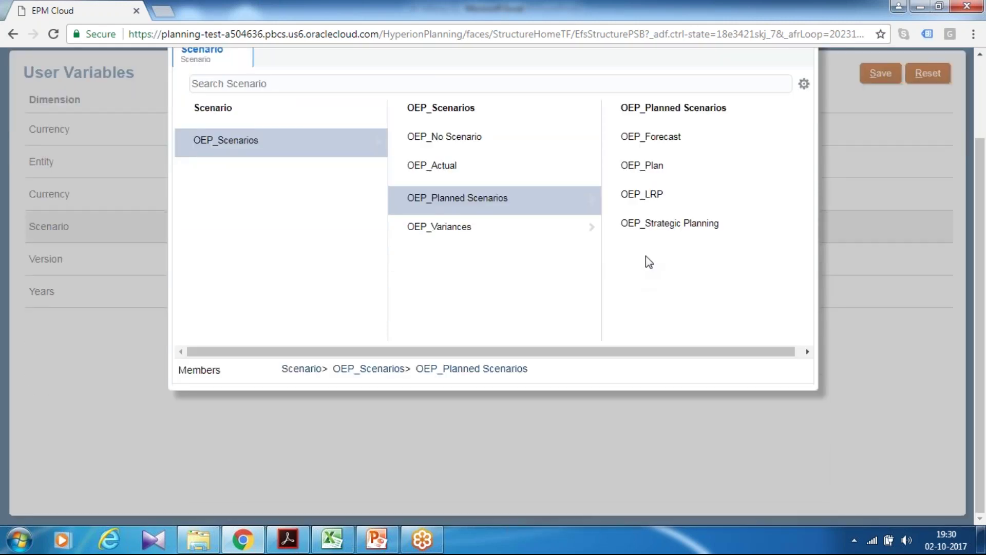
pyautogui.click(623, 165)
pyautogui.scroll(2, 623, 206)
pyautogui.scroll(-2, 754, 106)
pyautogui.scroll(2, 755, 108)
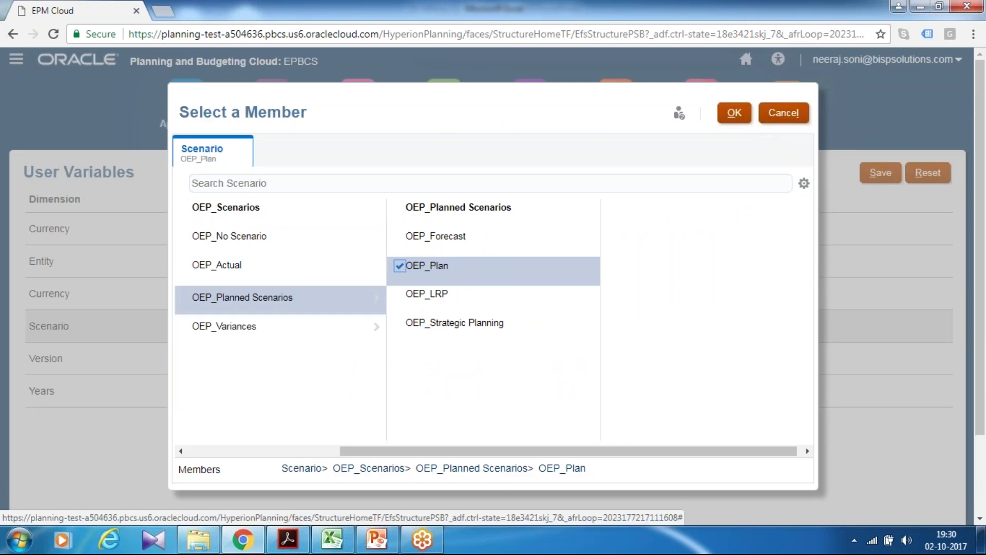
pyautogui.click(734, 113)
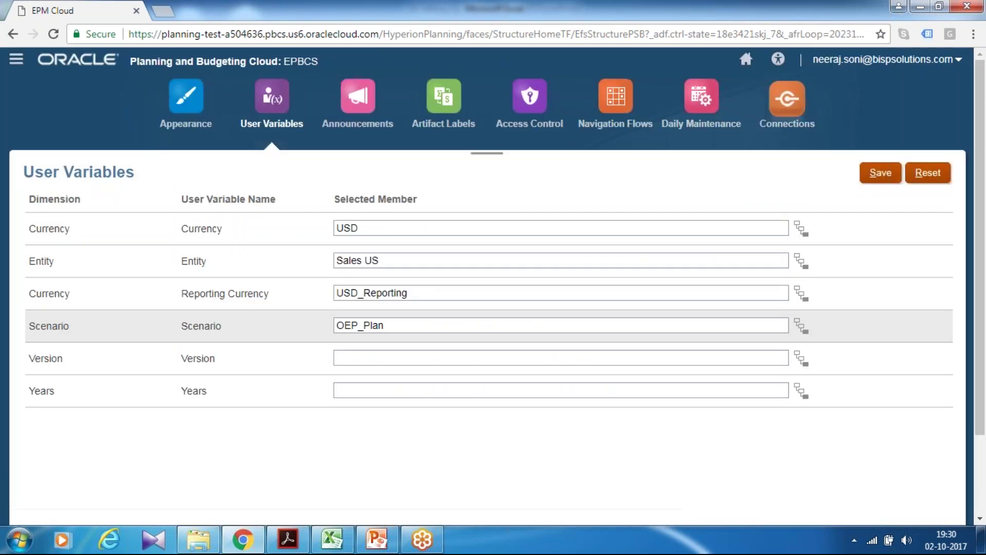
# Set the Version user variable to OEP_Working.
pyautogui.click(399, 356)
pyautogui.write('OEP_')
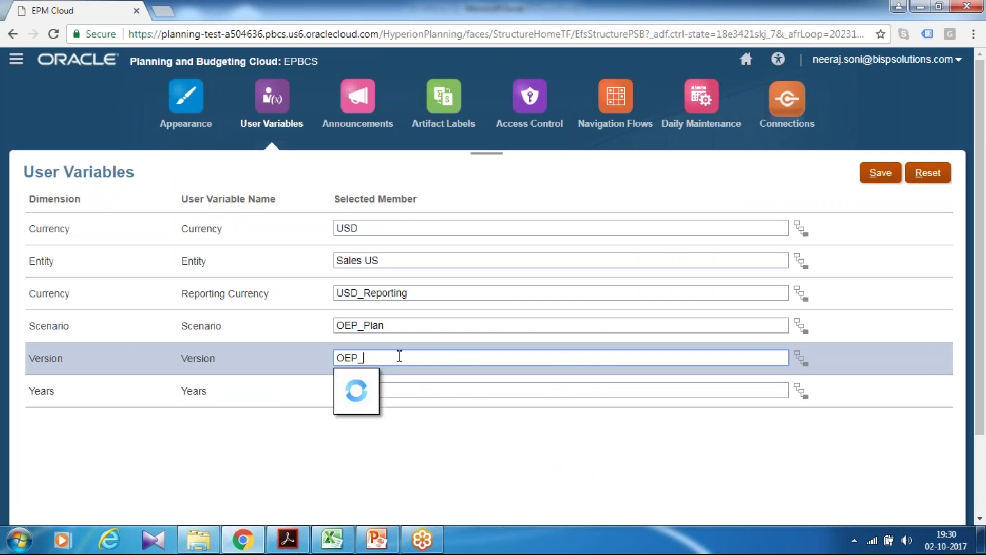
pyautogui.write('Working')
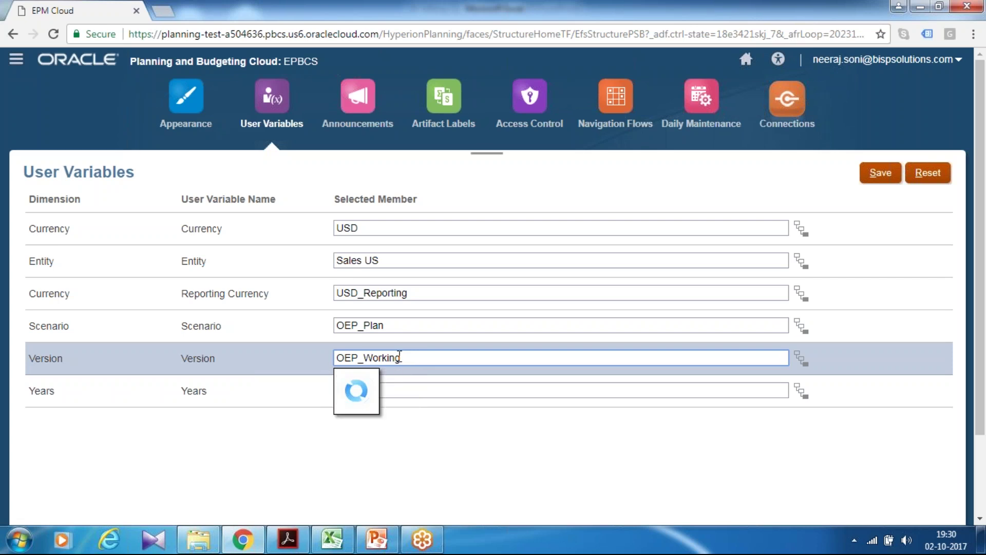
pyautogui.press('Down')
pyautogui.press('Return')
# Set the Years user variable to FY17, then save the user variables and acknowledge the confirmation.
pyautogui.click(368, 392)
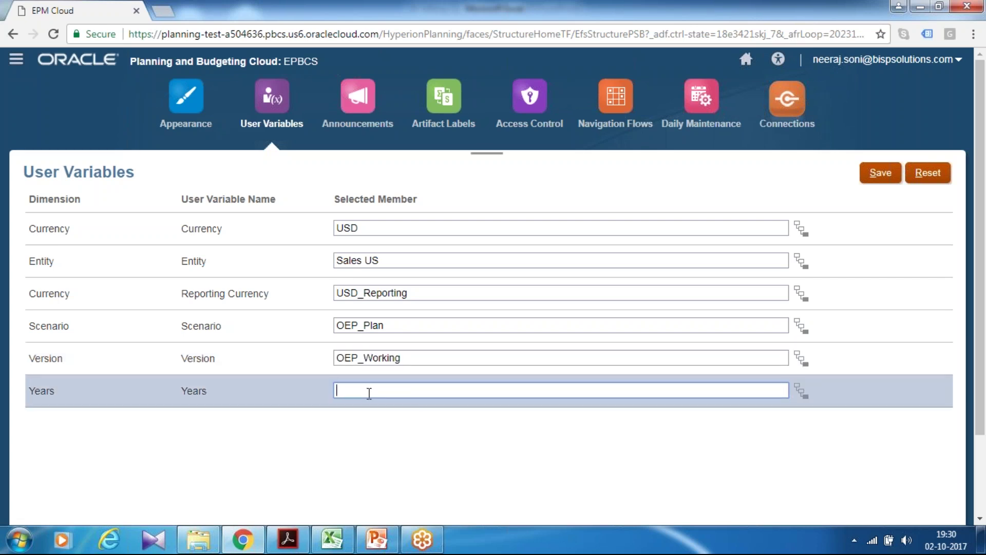
pyautogui.write('FY1')
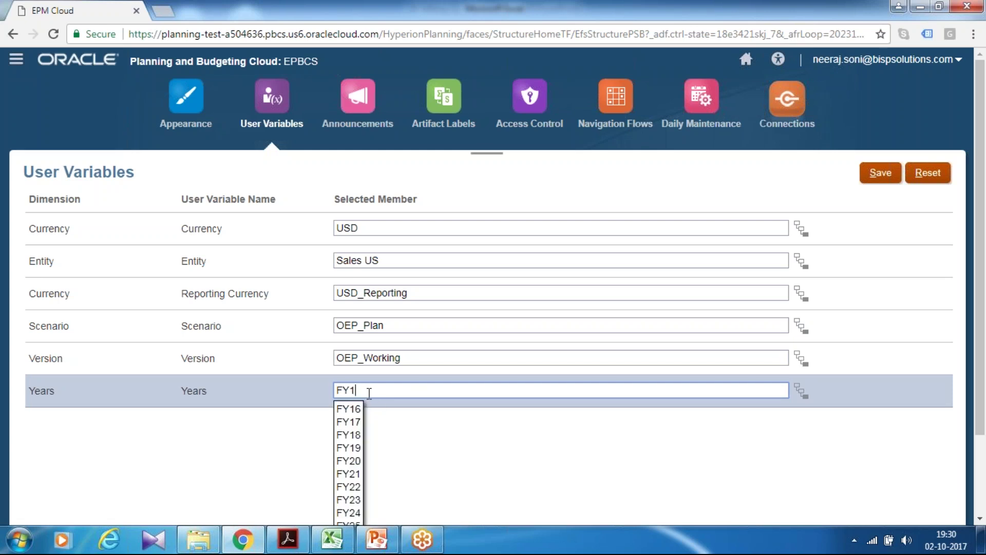
pyautogui.write('7')
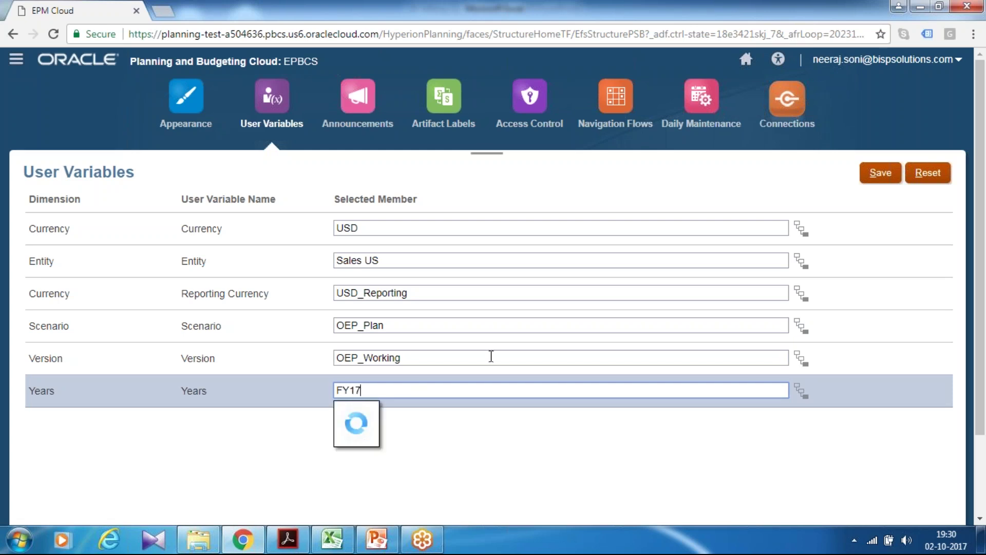
pyautogui.press('Down')
pyautogui.press('Return')
pyautogui.click(880, 180)
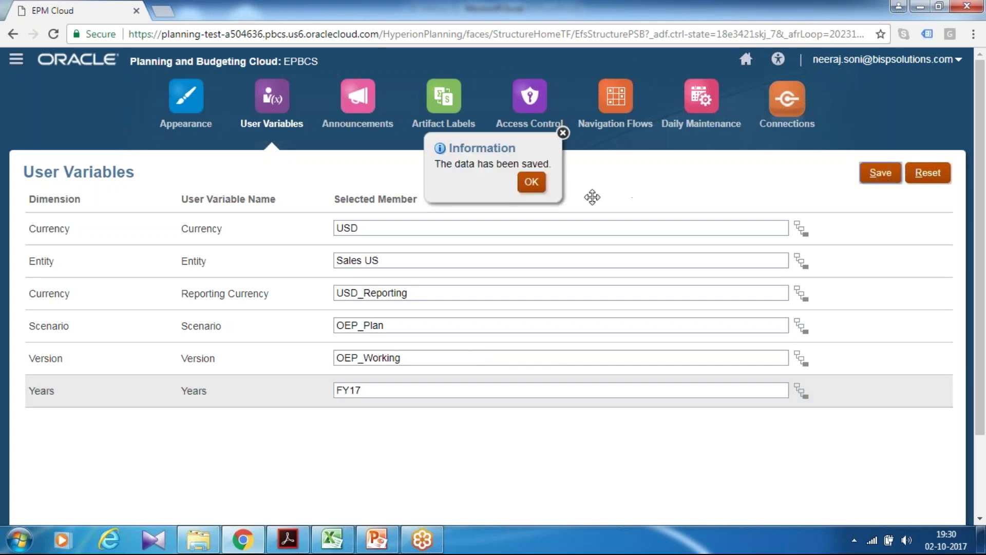
pyautogui.click(532, 182)
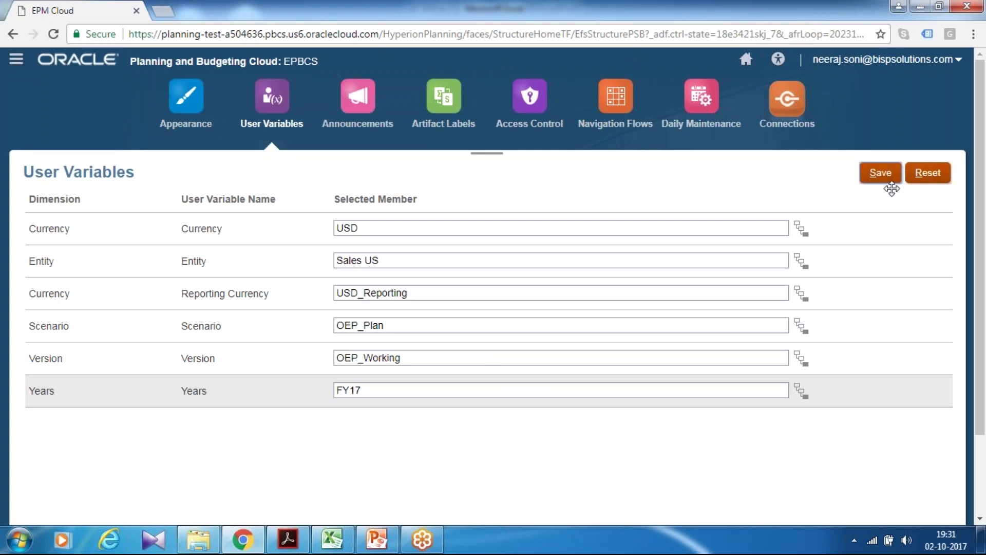
# Return to the home page and open the application's Configure page for Capital.
pyautogui.click(779, 61)
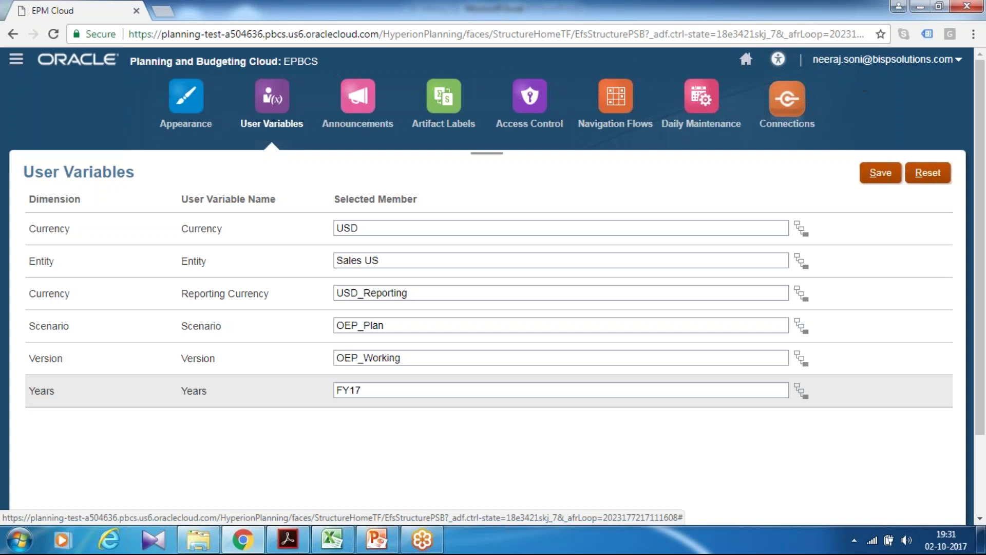
pyautogui.click(750, 90)
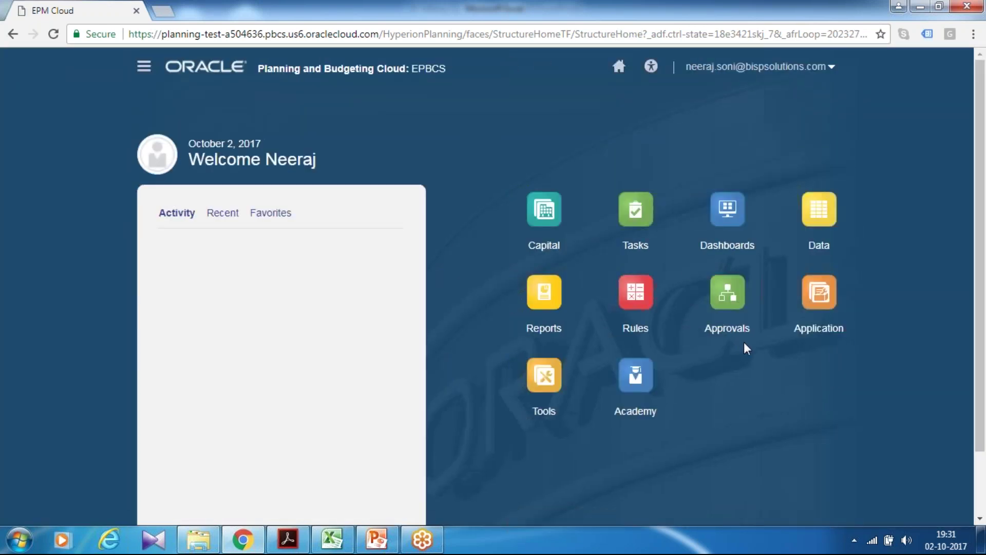
pyautogui.click(808, 328)
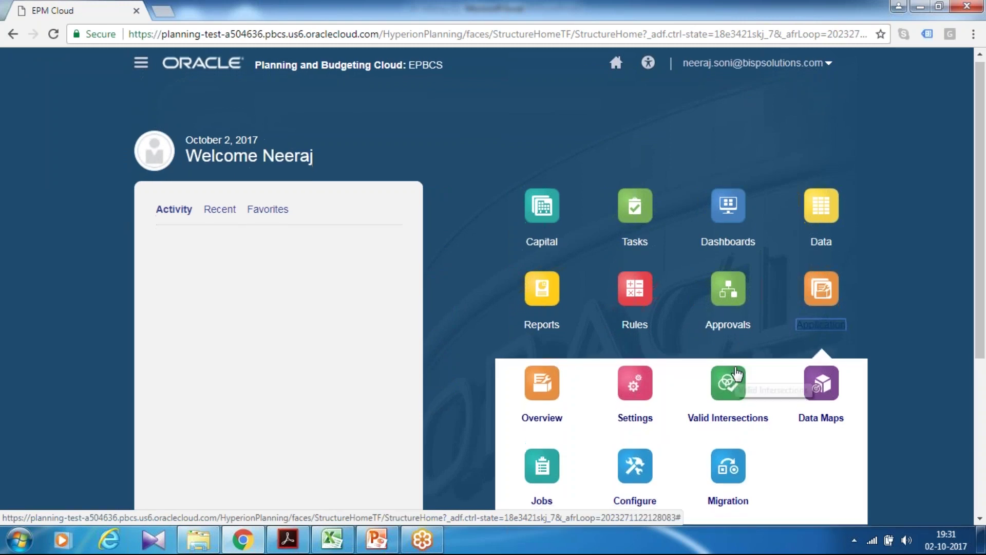
pyautogui.scroll(-4, 729, 360)
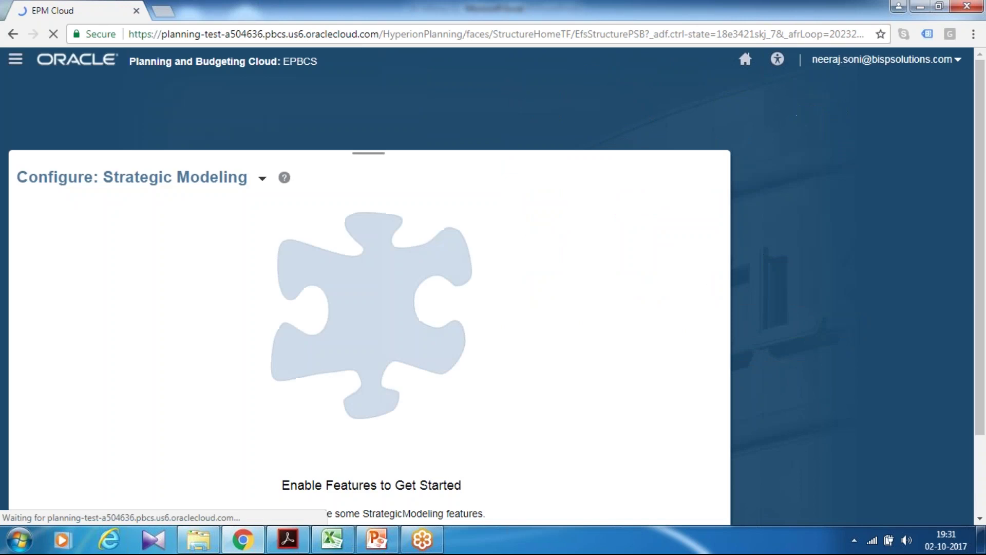
pyautogui.click(263, 179)
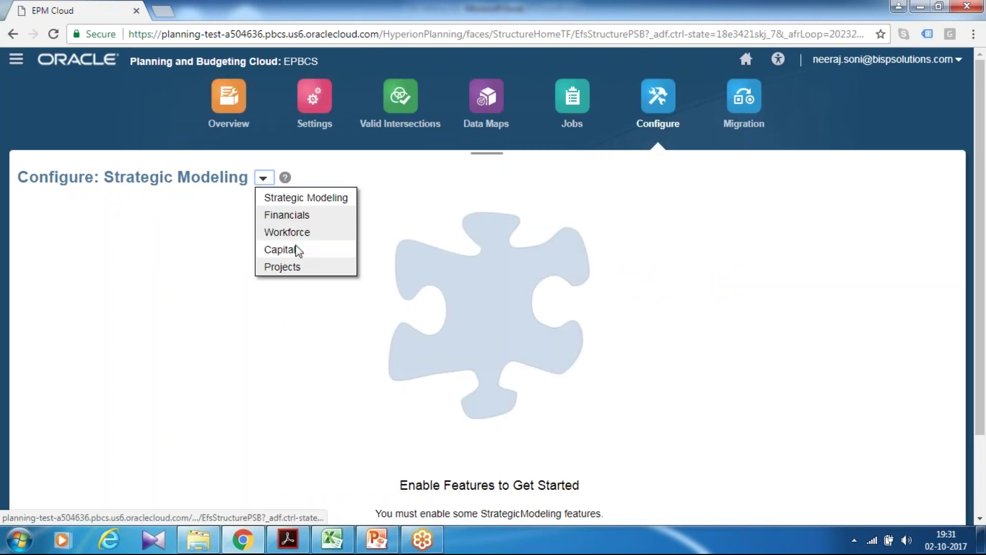
pyautogui.click(274, 250)
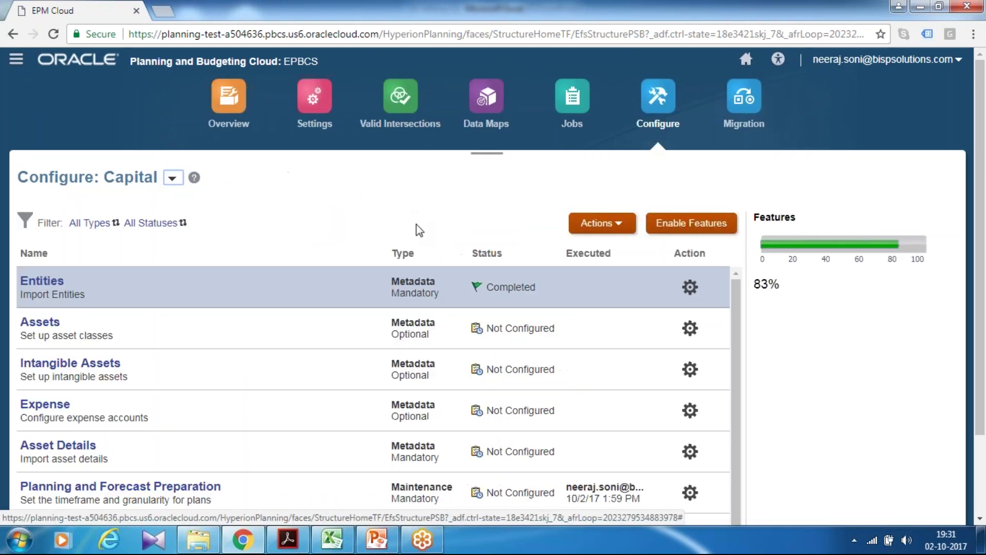
# Open the Capital Assets configuration to review the tangible asset classes, and close it.
pyautogui.scroll(-2, 416, 223)
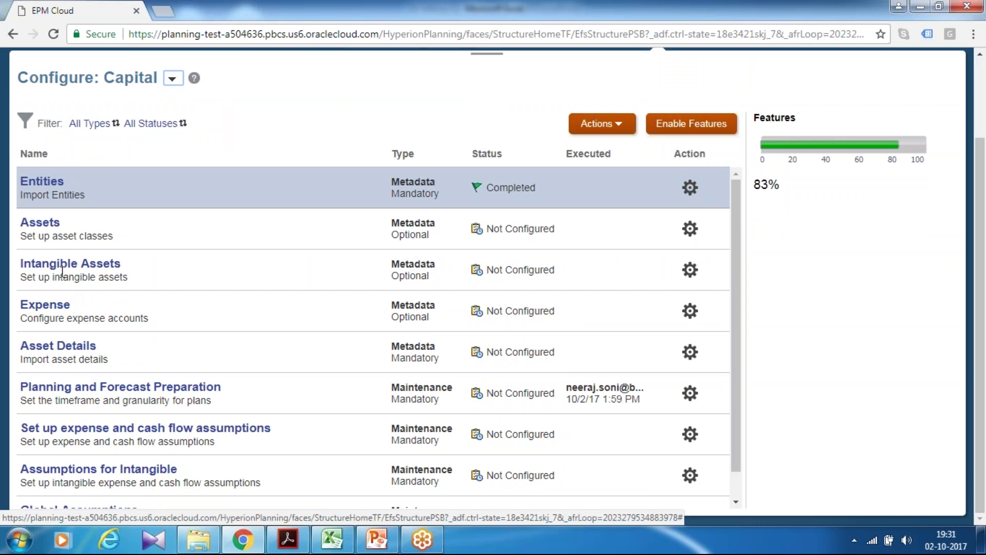
pyautogui.click(41, 233)
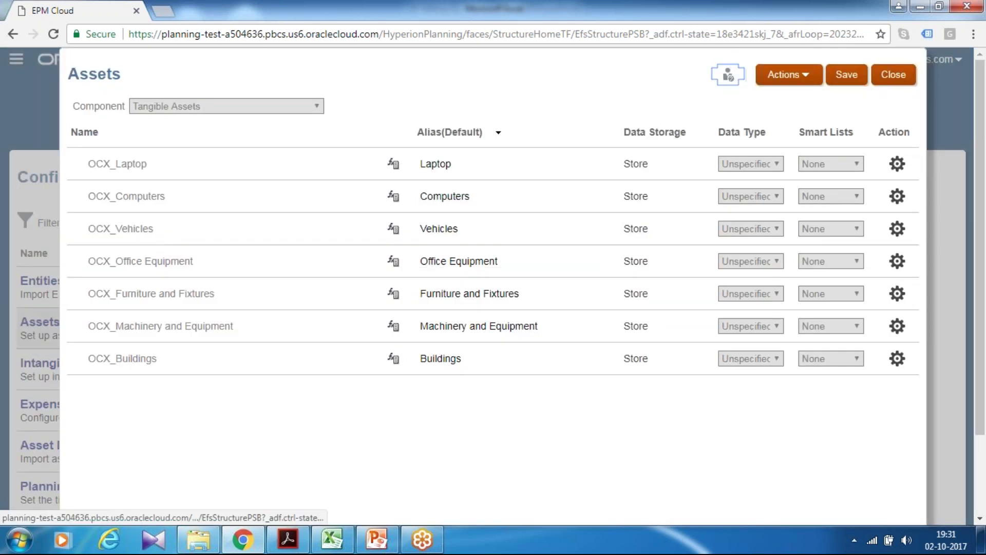
pyautogui.click(892, 75)
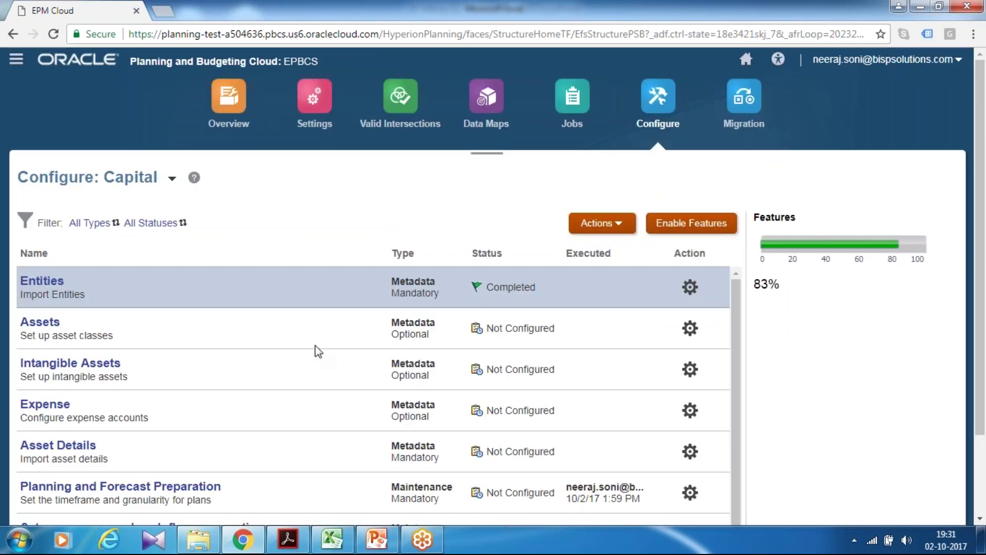
# Open the Set up expense and cash flow assumptions task in the Capital configuration.
pyautogui.scroll(-3, 315, 351)
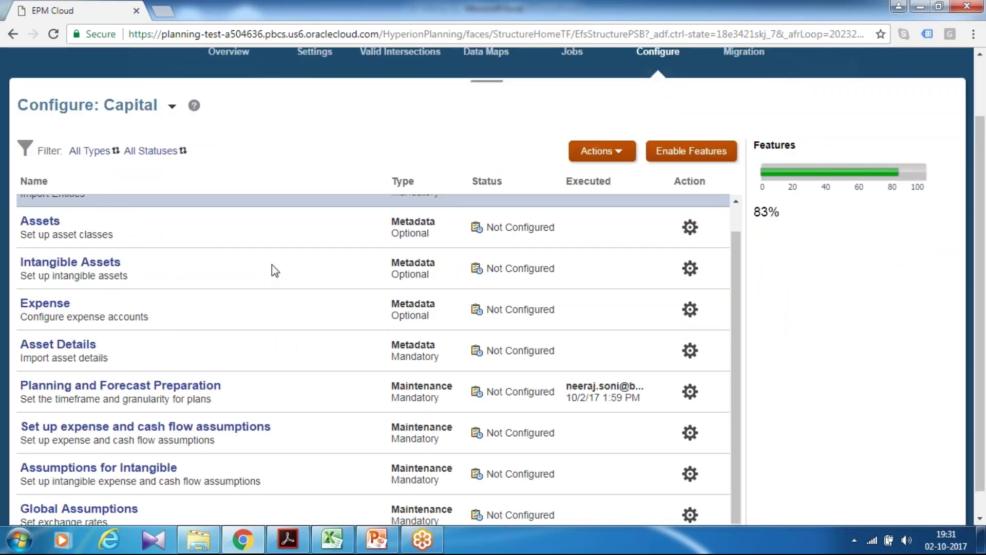
pyautogui.scroll(-1, 280, 267)
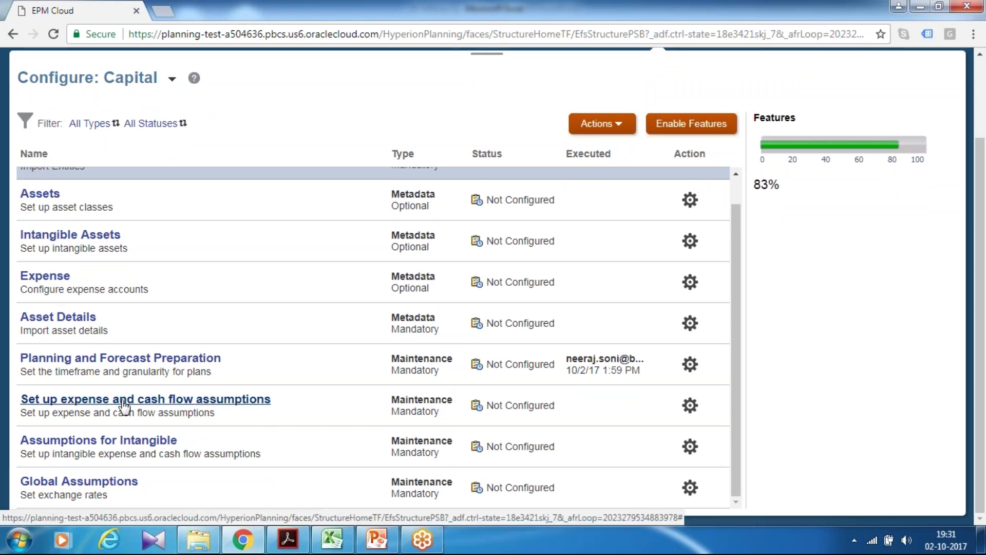
pyautogui.click(87, 406)
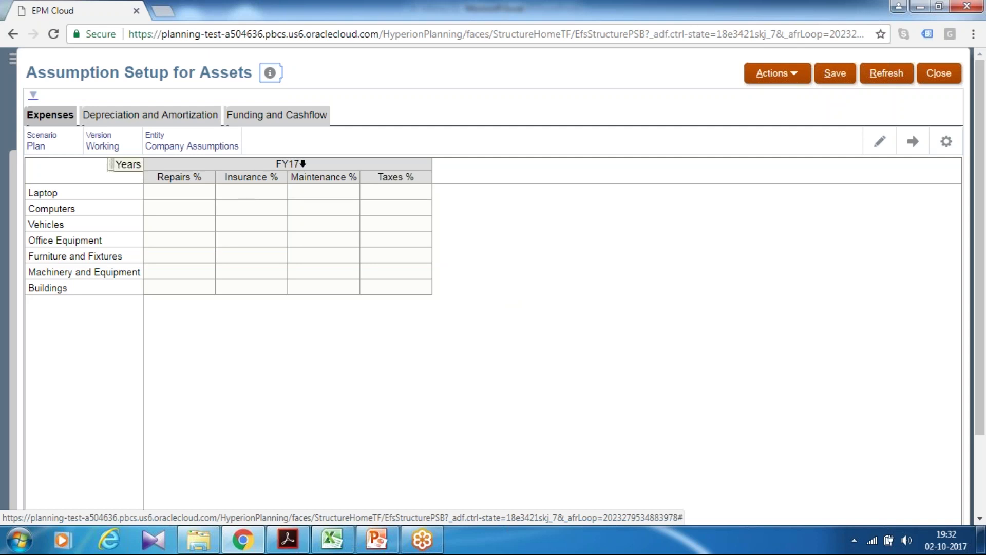
# Enter 0.01 as the FY17 Repairs % for both Laptop and Computers in the expense assumptions.
pyautogui.scroll(-1, 193, 202)
pyautogui.moveTo(179, 128); pyautogui.dragTo(189, 201)
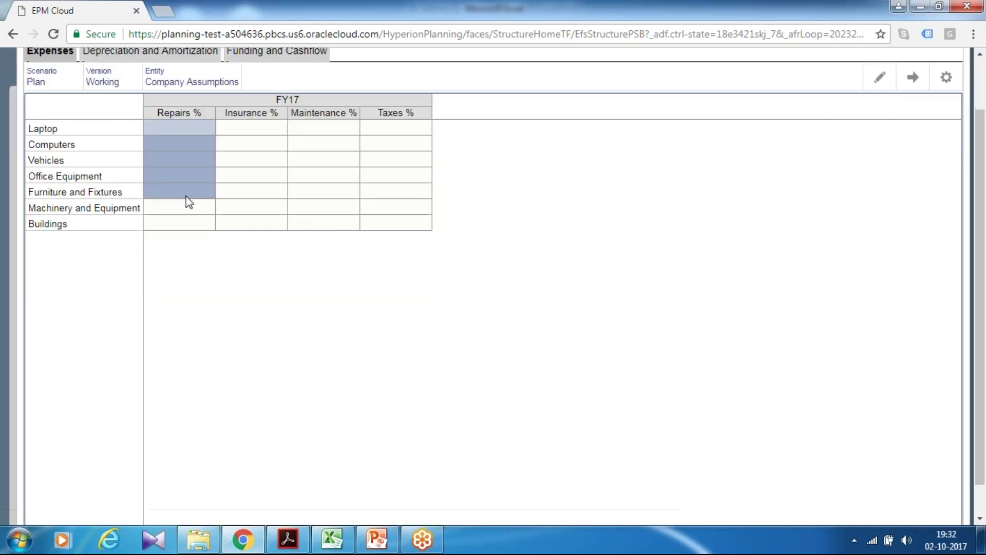
pyautogui.click(180, 132)
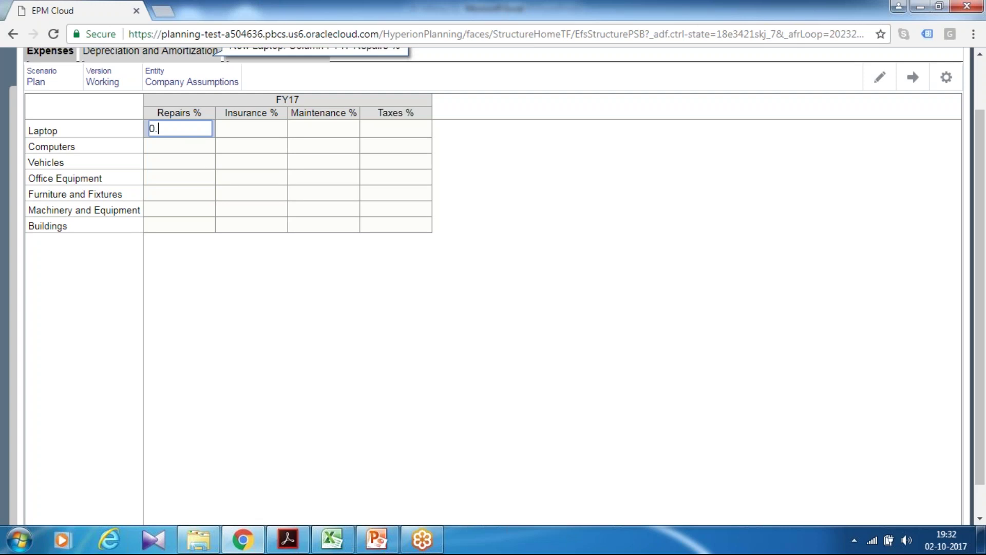
pyautogui.write('0.01')
pyautogui.press('Return')
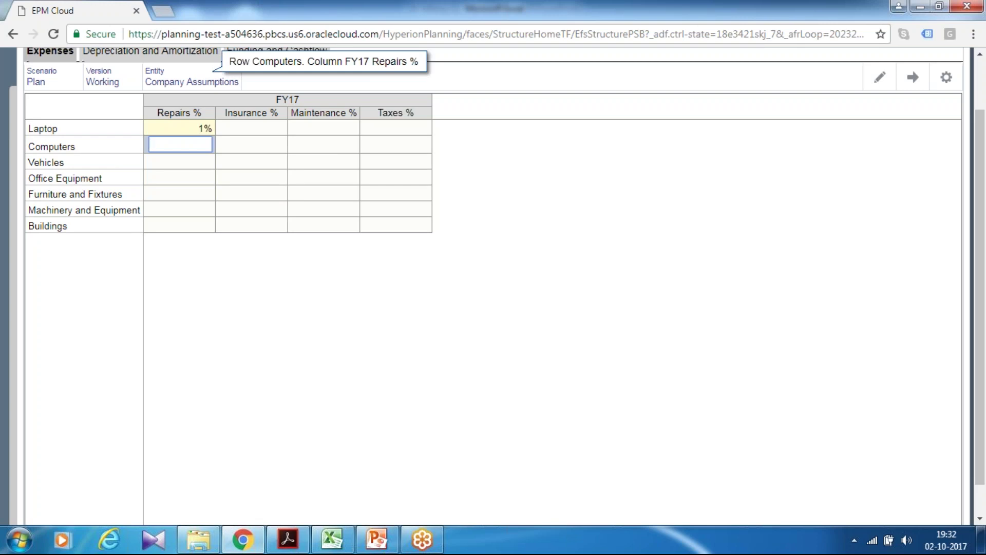
pyautogui.write('0.01')
pyautogui.press('Return')
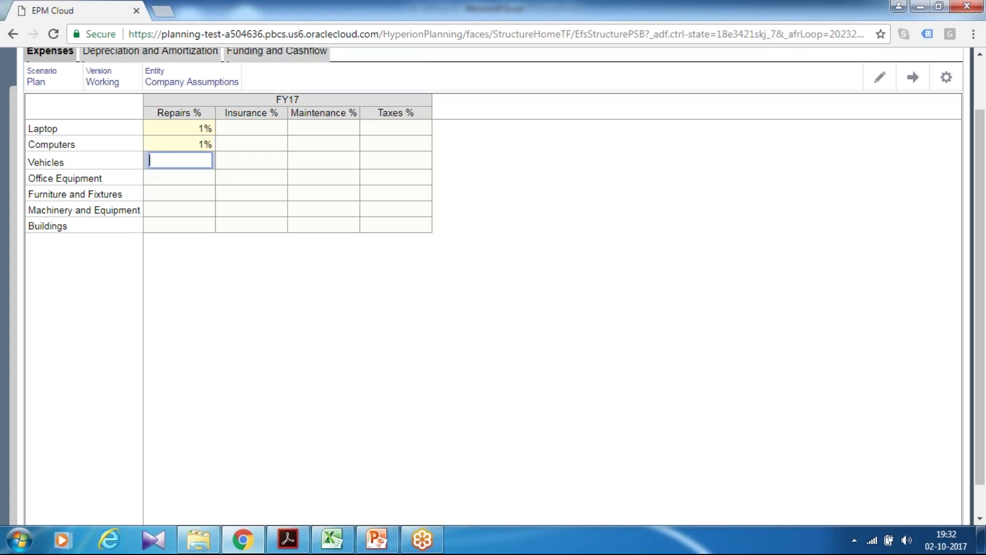
# Enter the Laptop FY17 expense assumptions: Insurance % 0.02, Maintenance % 0.03 and Taxes % 0.04.
pyautogui.click(241, 135)
pyautogui.write('0')
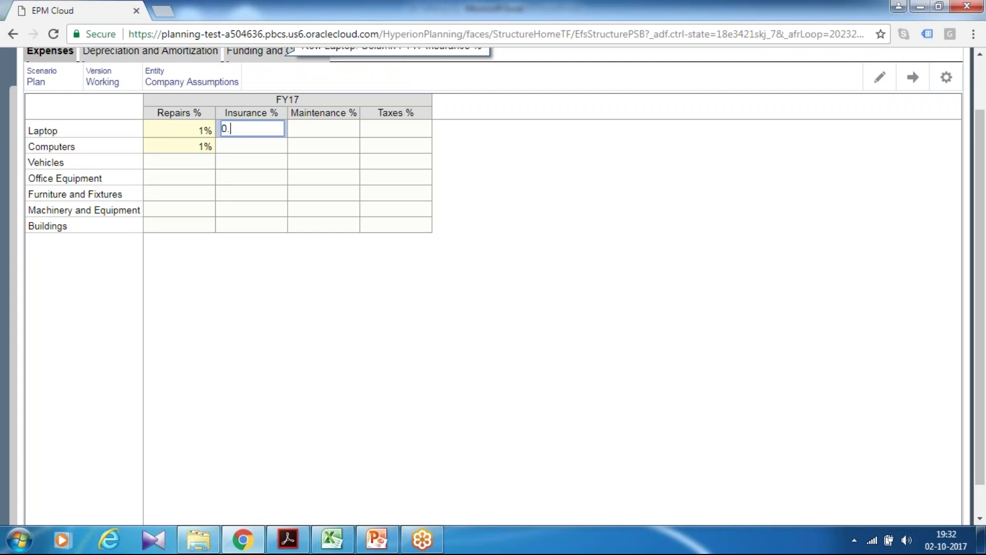
pyautogui.write('.02')
pyautogui.press('Return')
pyautogui.click(308, 131)
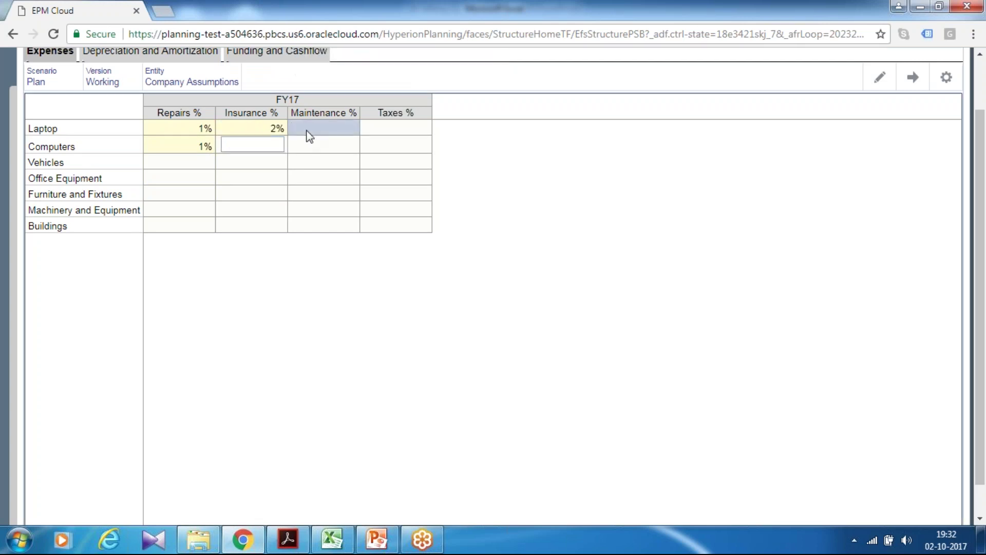
pyautogui.write('0.03')
pyautogui.press('Return')
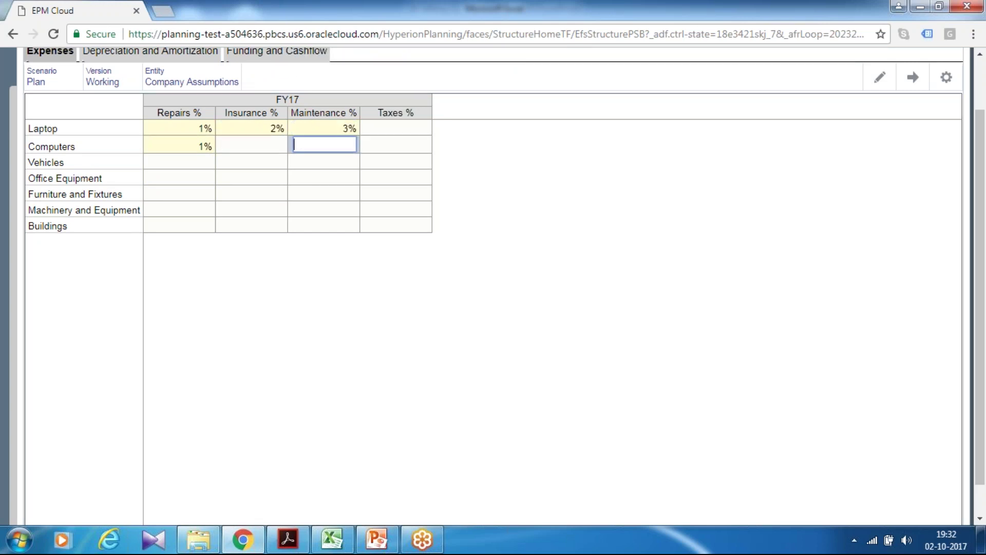
pyautogui.click(384, 129)
pyautogui.write('0.04')
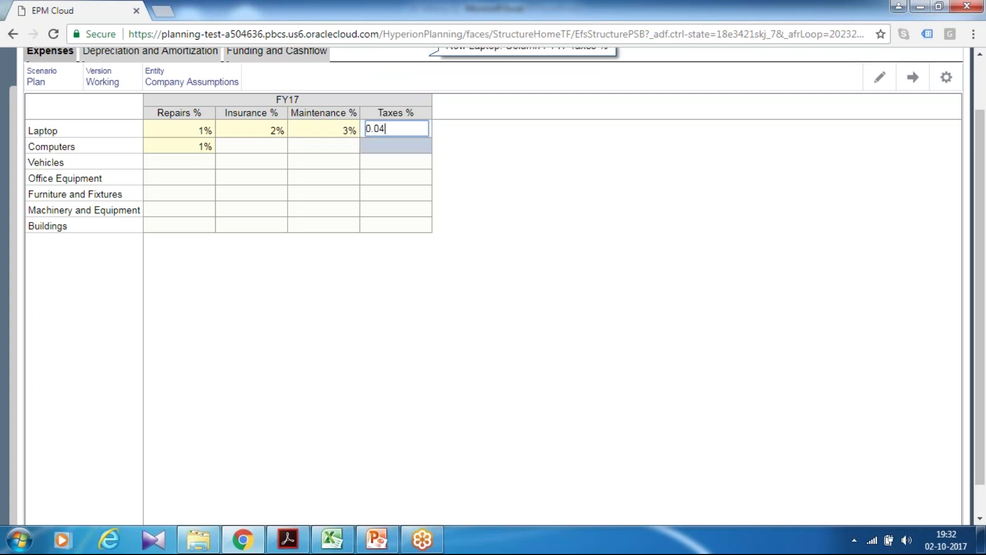
pyautogui.press('Return')
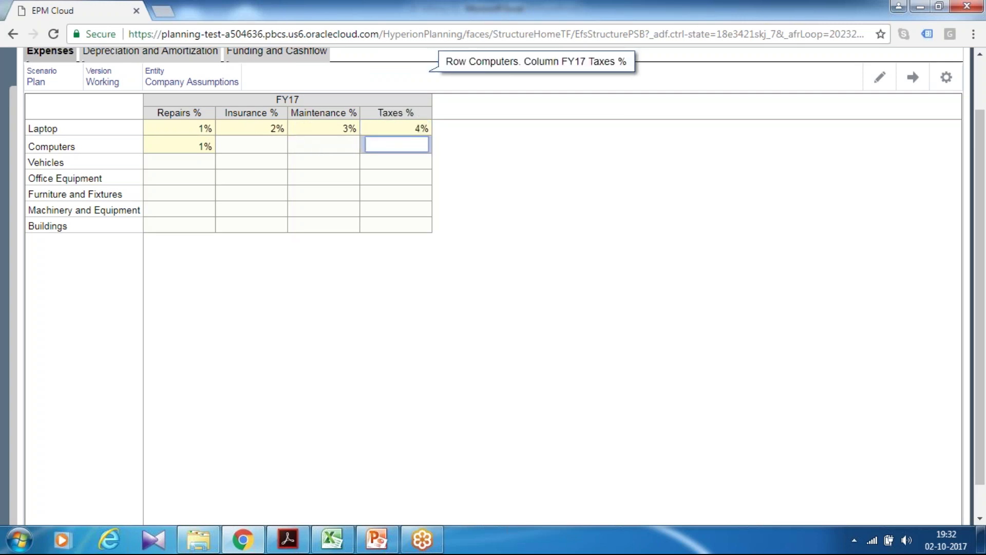
# In the depreciation and amortization assumptions, set Laptop to a useful life of 3 years, Straight Line method and Prorate Actual Date convention.
pyautogui.moveTo(91, 125)
pyautogui.scroll(2, 248, 155)
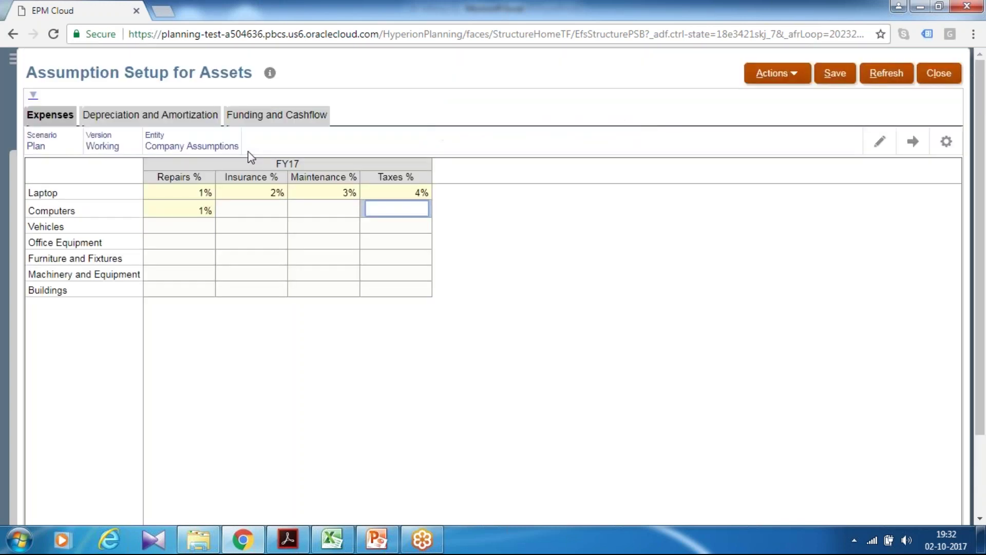
pyautogui.click(165, 115)
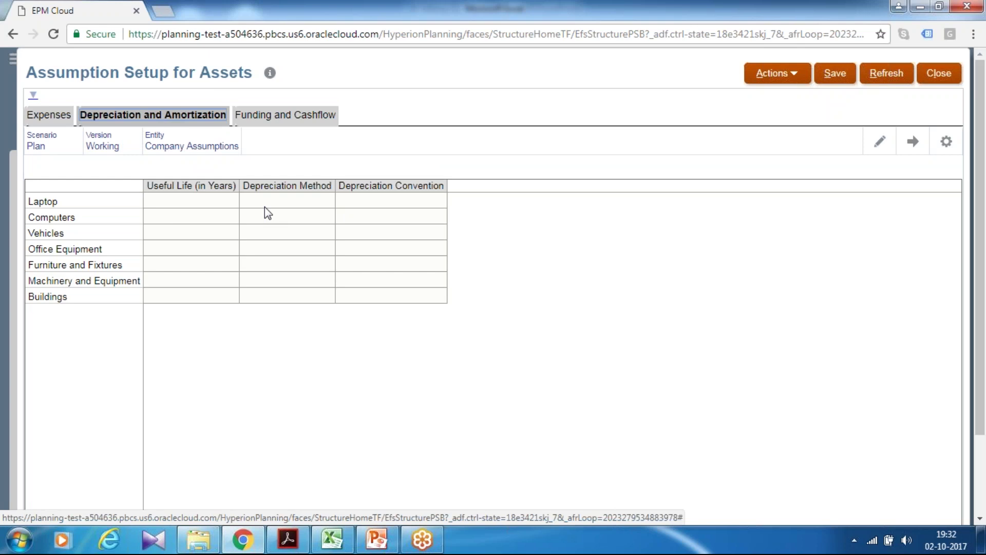
pyautogui.moveTo(175, 199); pyautogui.dragTo(180, 193)
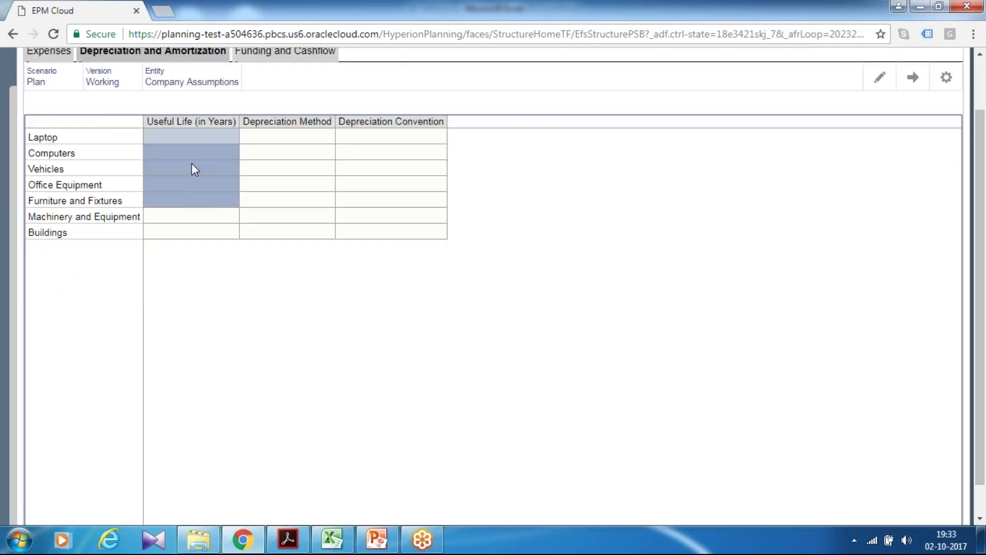
pyautogui.click(211, 137)
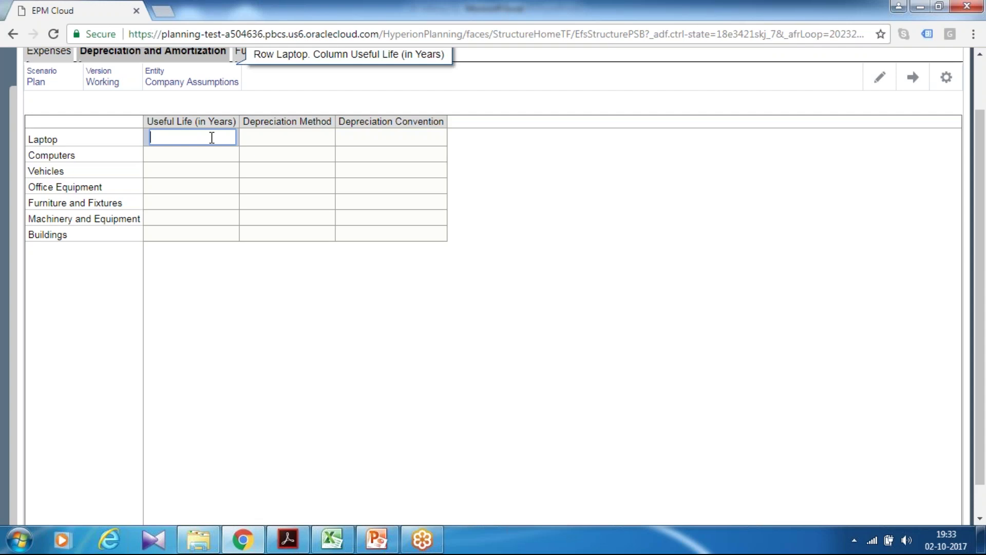
pyautogui.click(276, 143)
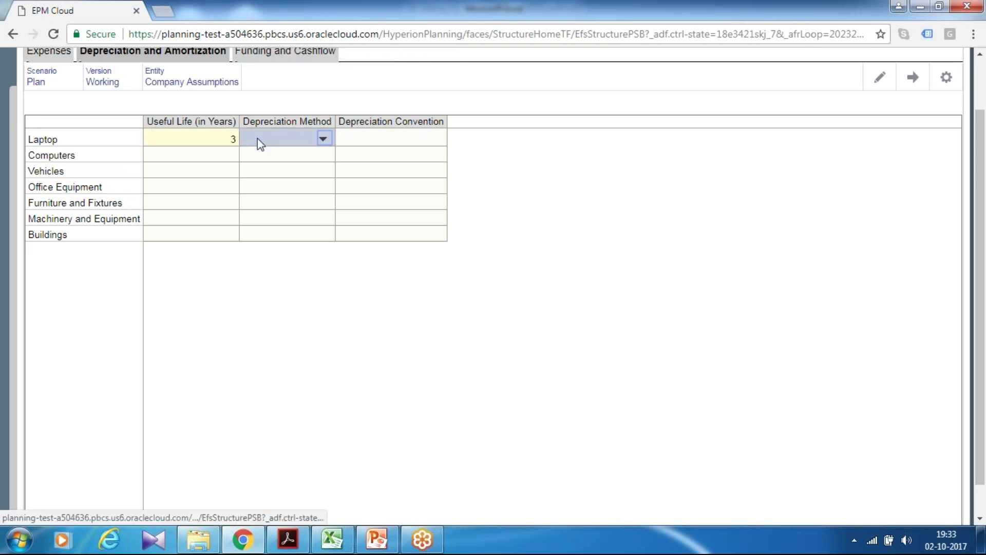
pyautogui.click(323, 139)
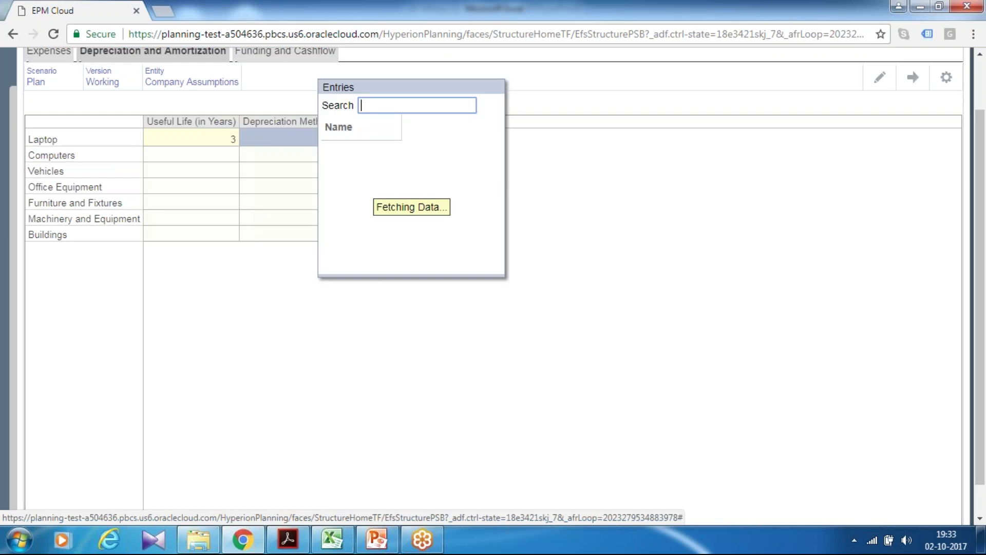
pyautogui.click(353, 180)
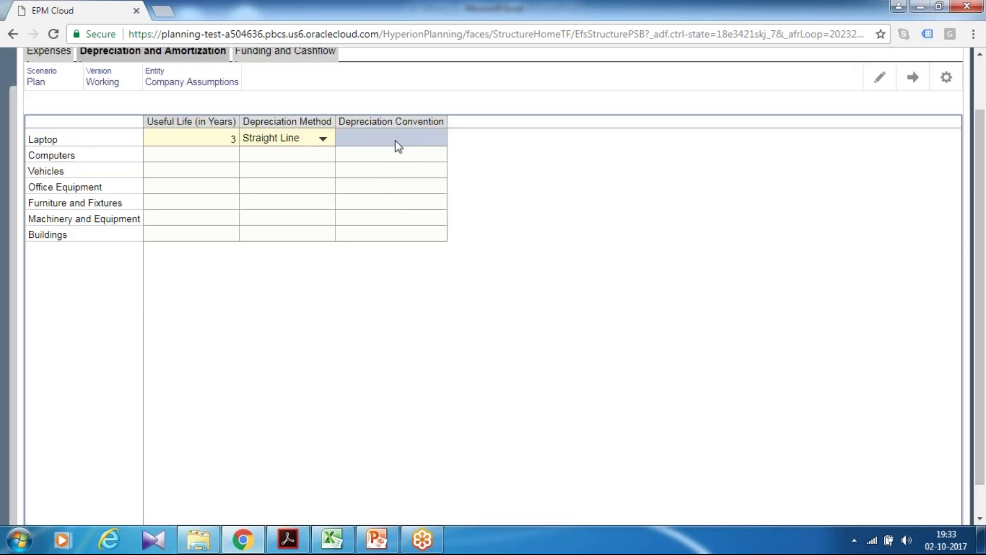
pyautogui.click(398, 147)
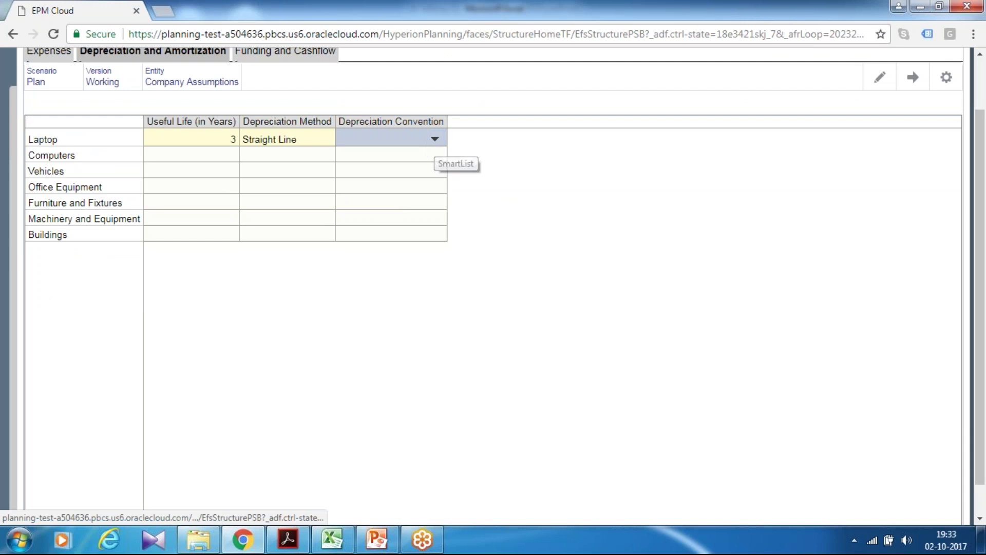
pyautogui.click(435, 139)
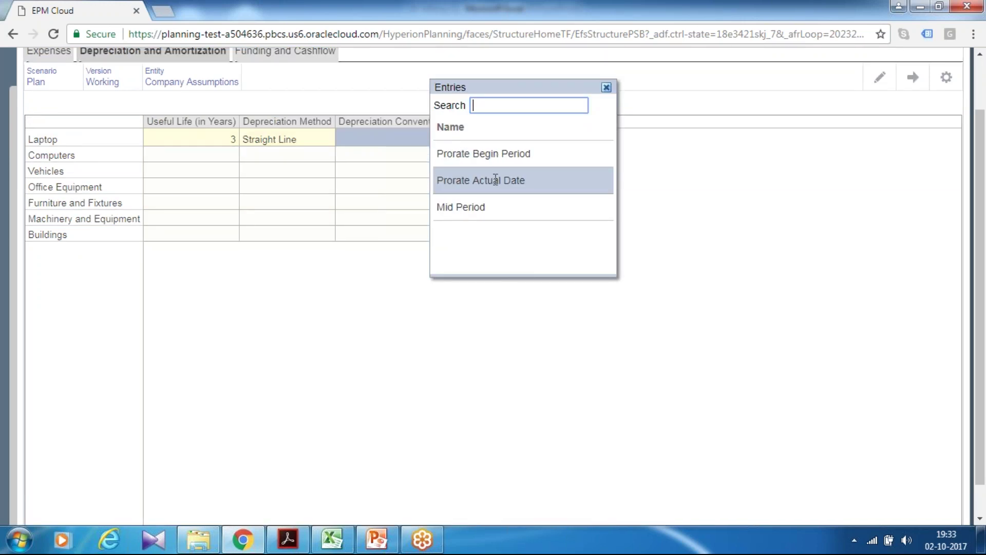
pyautogui.click(495, 180)
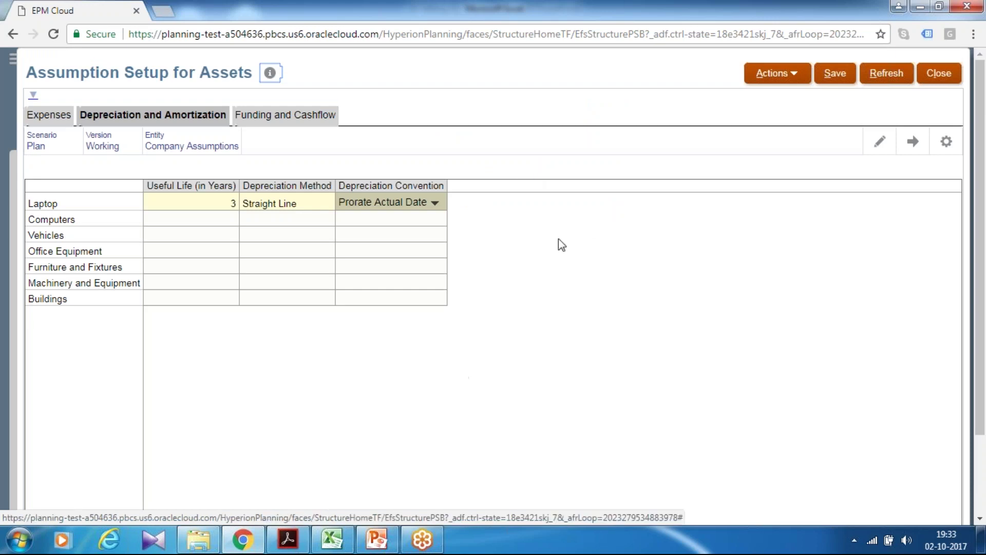
# Set Computers to a useful life of 3 years, Declining Balance Year method and Prorate Actual Date convention.
pyautogui.click(222, 221)
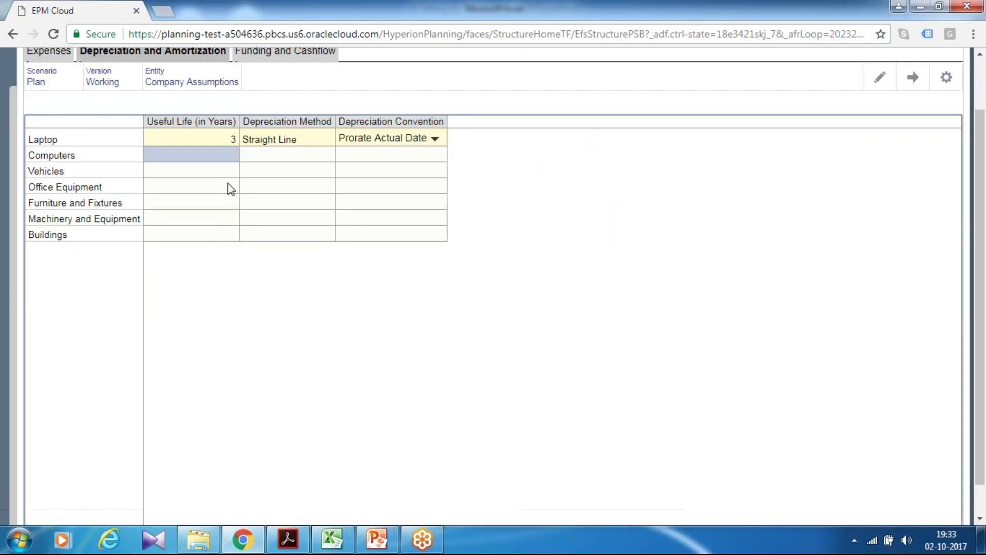
pyautogui.click(231, 151)
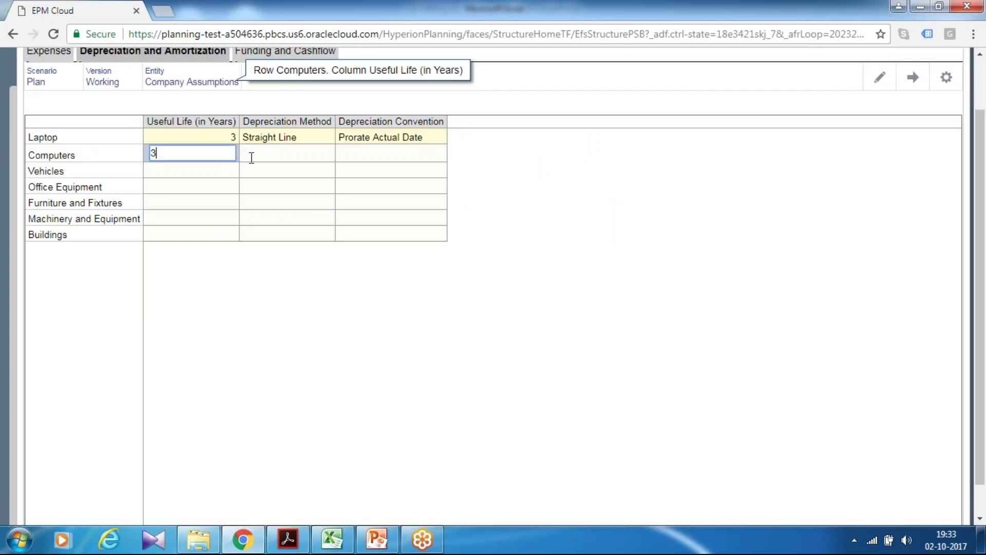
pyautogui.click(284, 158)
pyautogui.click(324, 155)
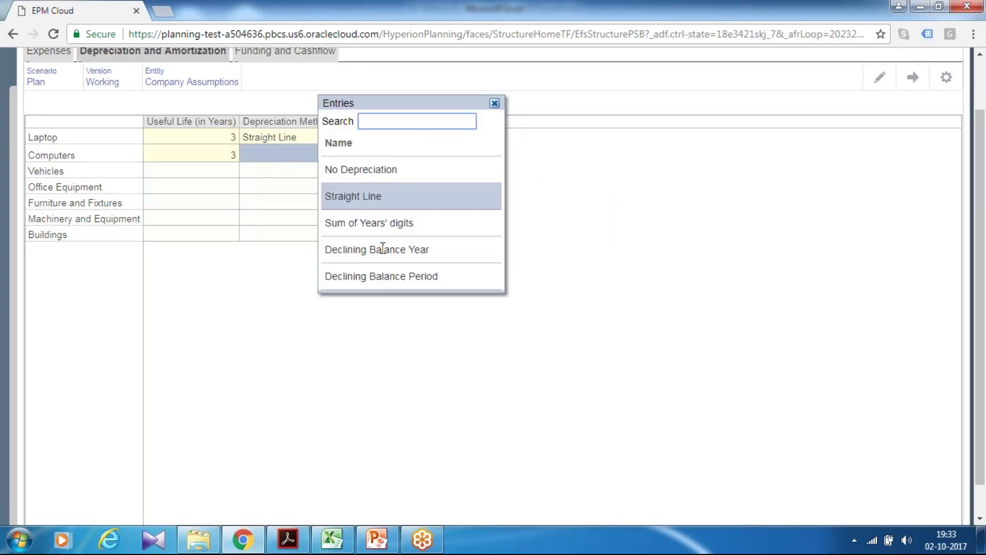
pyautogui.click(378, 249)
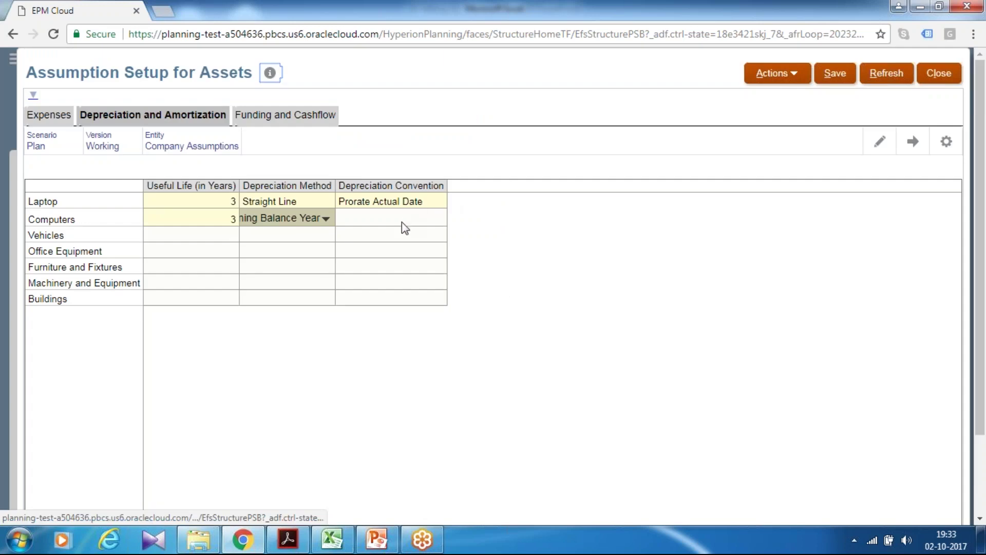
pyautogui.click(401, 222)
pyautogui.click(411, 157)
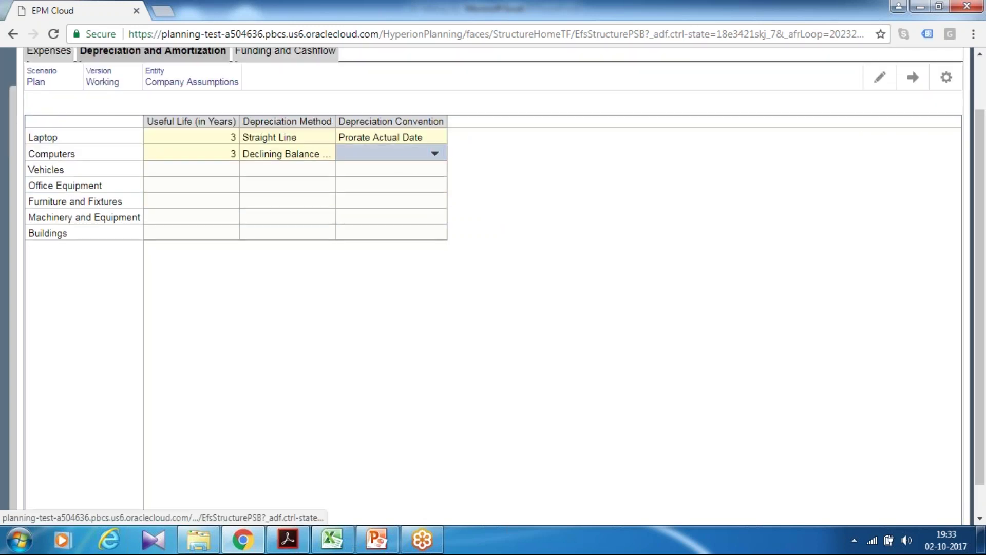
pyautogui.click(435, 153)
pyautogui.click(483, 194)
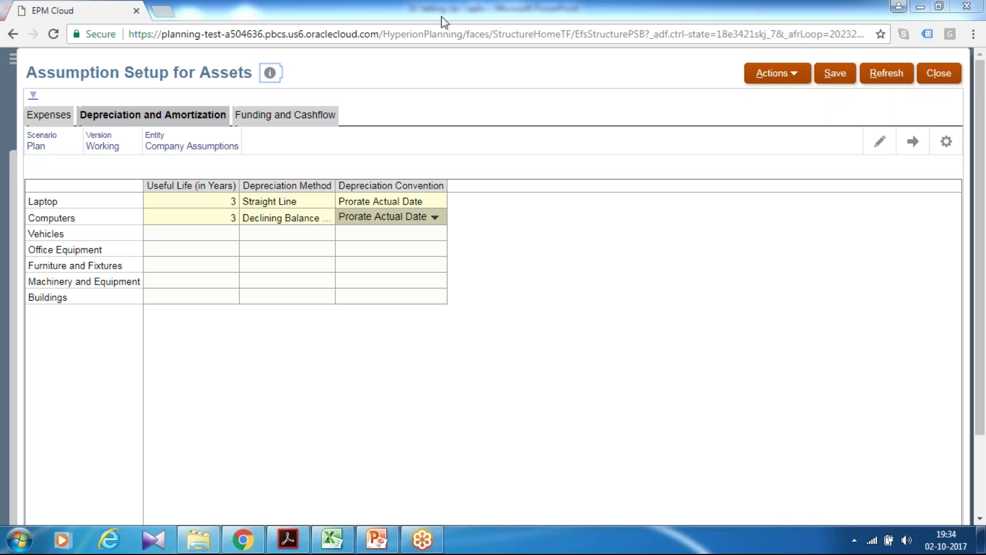
# In the funding and cashflow assumptions, set the Laptop Cash Flow Incidence to Same Month.
pyautogui.click(278, 118)
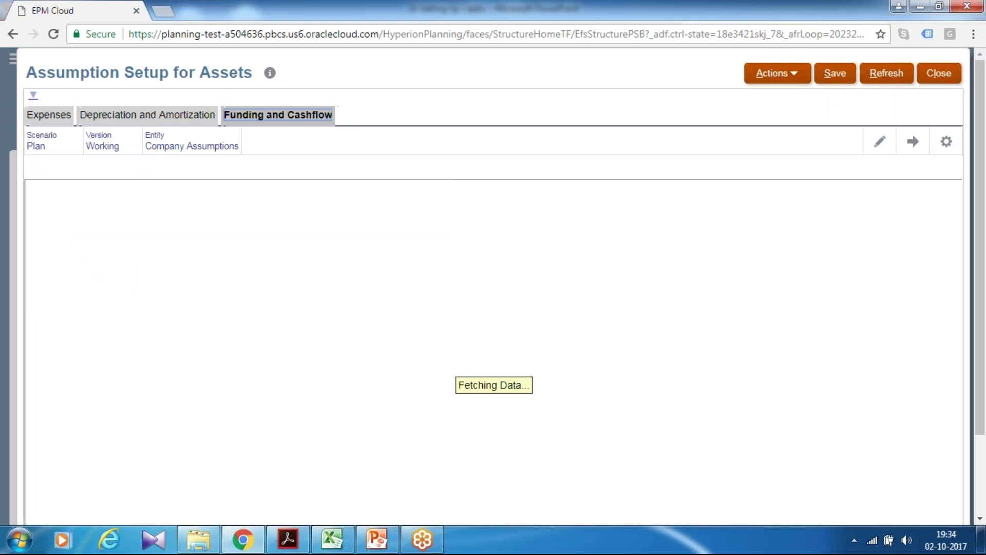
pyautogui.click(222, 202)
pyautogui.scroll(-1, 222, 202)
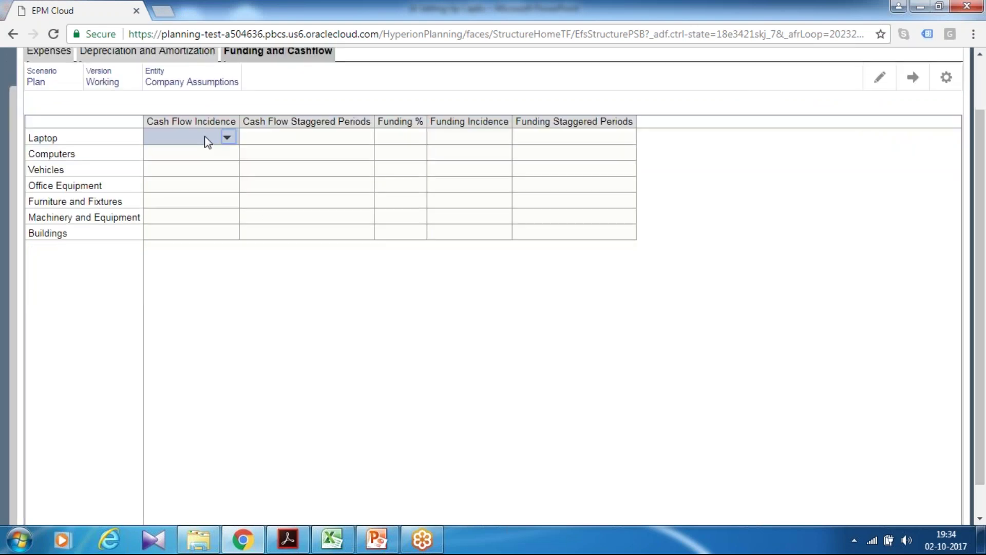
pyautogui.click(225, 140)
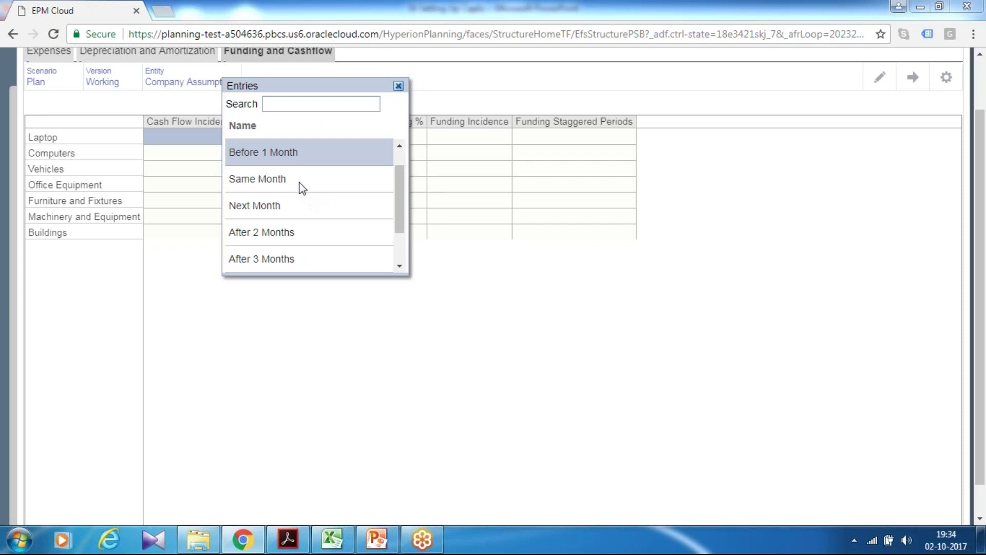
pyautogui.click(300, 180)
# Set the Cash Flow Incidence of Computers and Vehicles to Same Month.
pyautogui.scroll(-1, 198, 212)
pyautogui.click(197, 215)
pyautogui.click(208, 156)
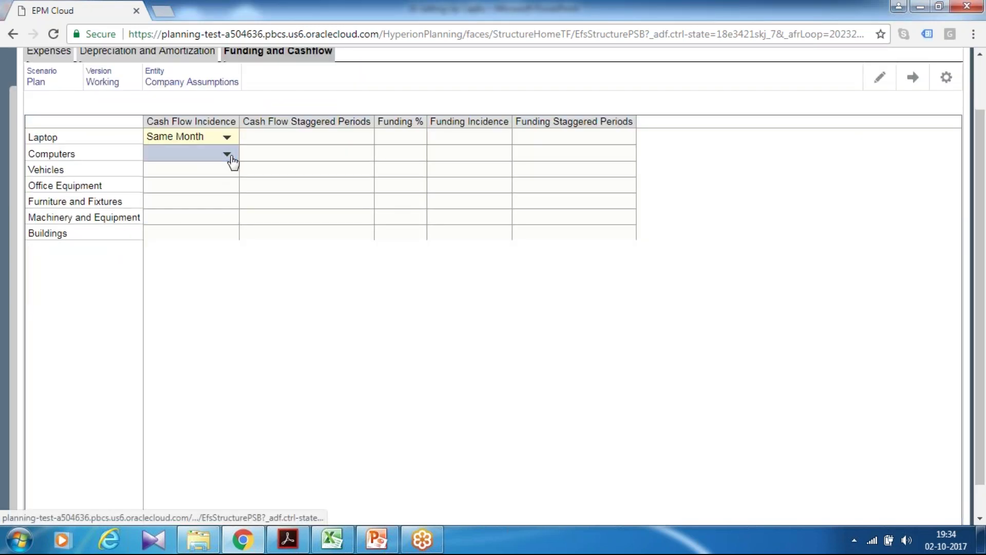
pyautogui.click(226, 153)
pyautogui.click(273, 175)
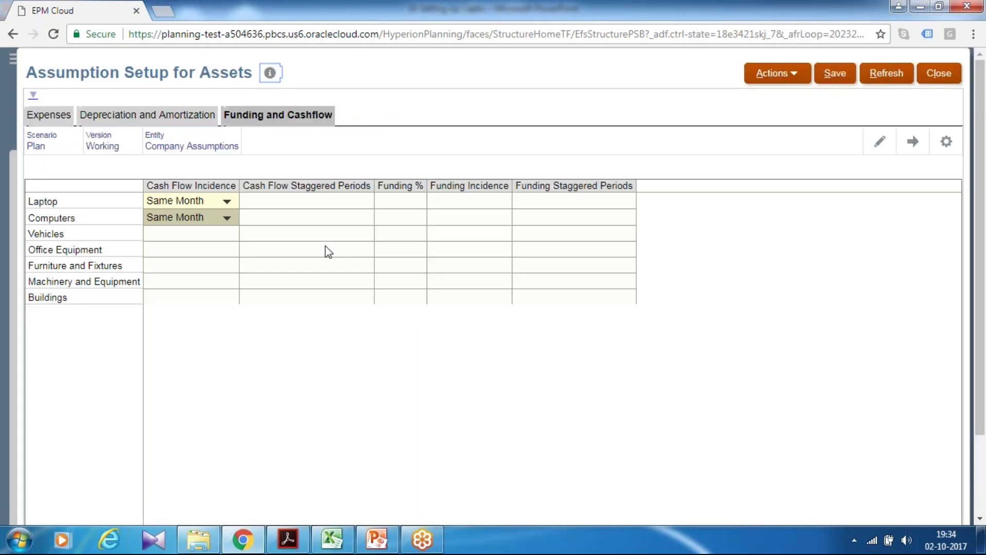
pyautogui.click(225, 238)
pyautogui.click(216, 171)
pyautogui.click(227, 173)
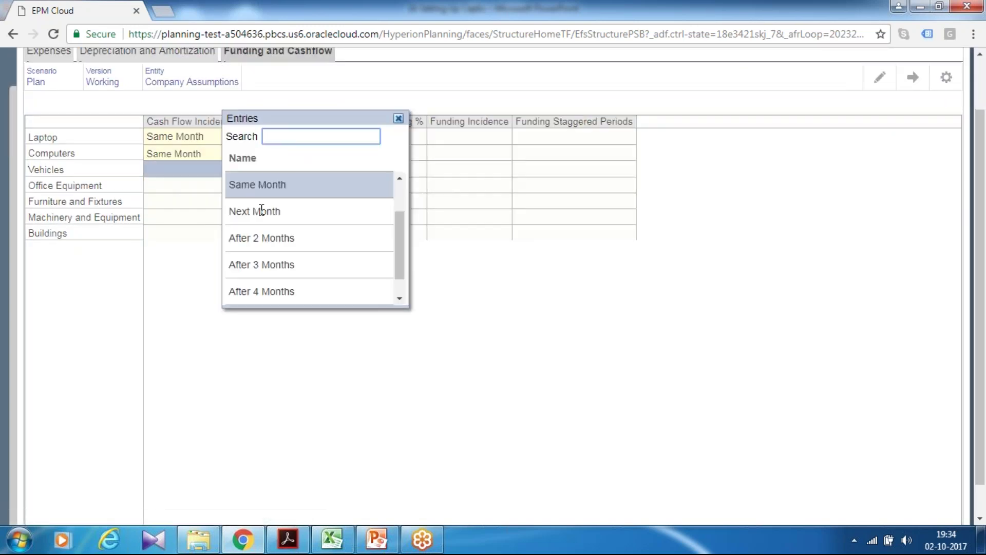
pyautogui.click(262, 185)
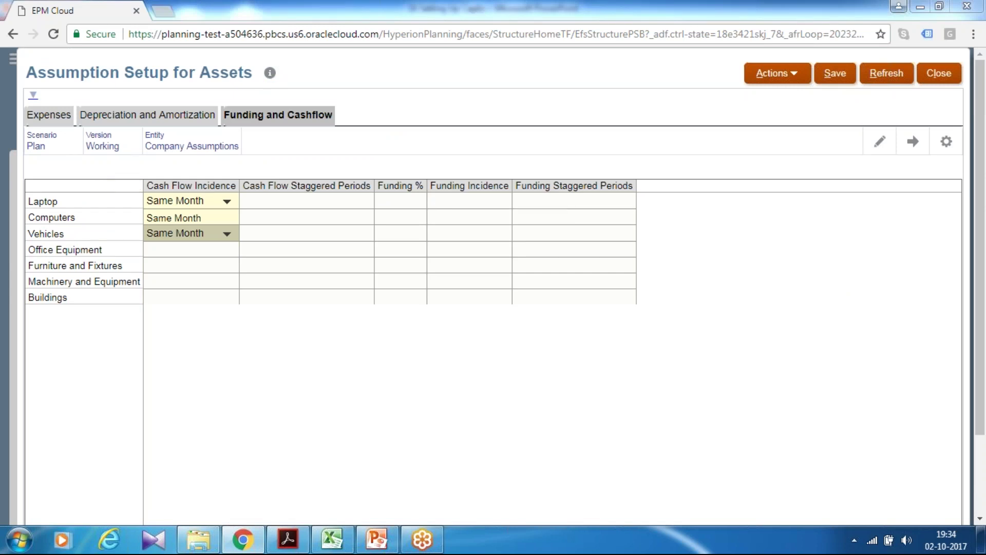
pyautogui.moveTo(485, 234); pyautogui.dragTo(486, 214)
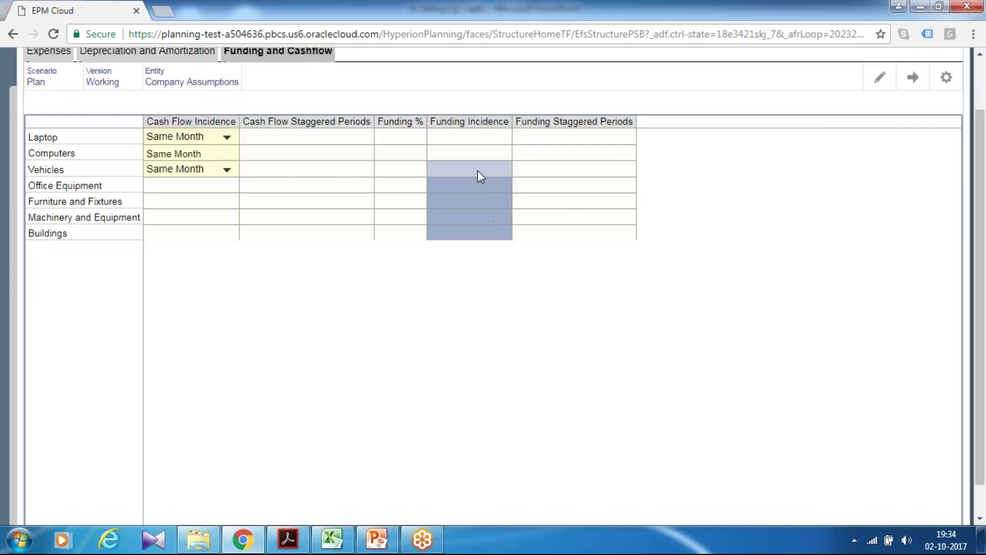
pyautogui.click(501, 170)
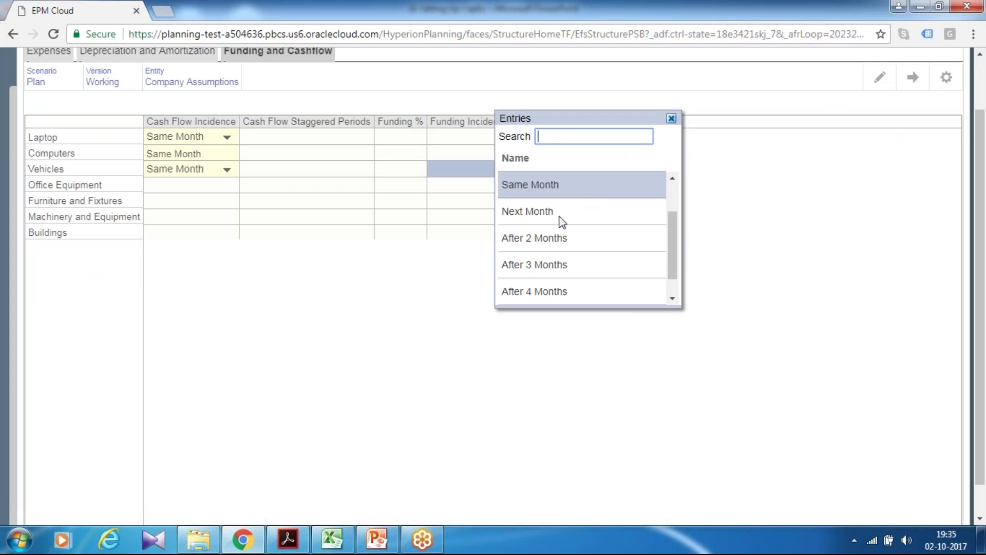
pyautogui.scroll(-2, 592, 231)
pyautogui.scroll(2, 477, 279)
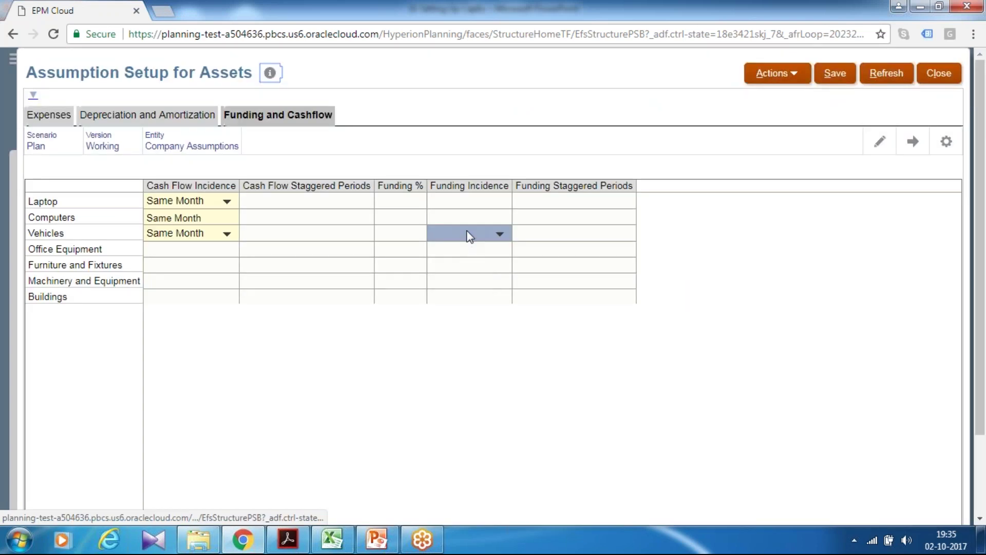
# Enter 0.5 as the Vehicles Funding % and set the Vehicles Funding Incidence to Same Month.
pyautogui.click(403, 218)
pyautogui.scroll(-1, 403, 218)
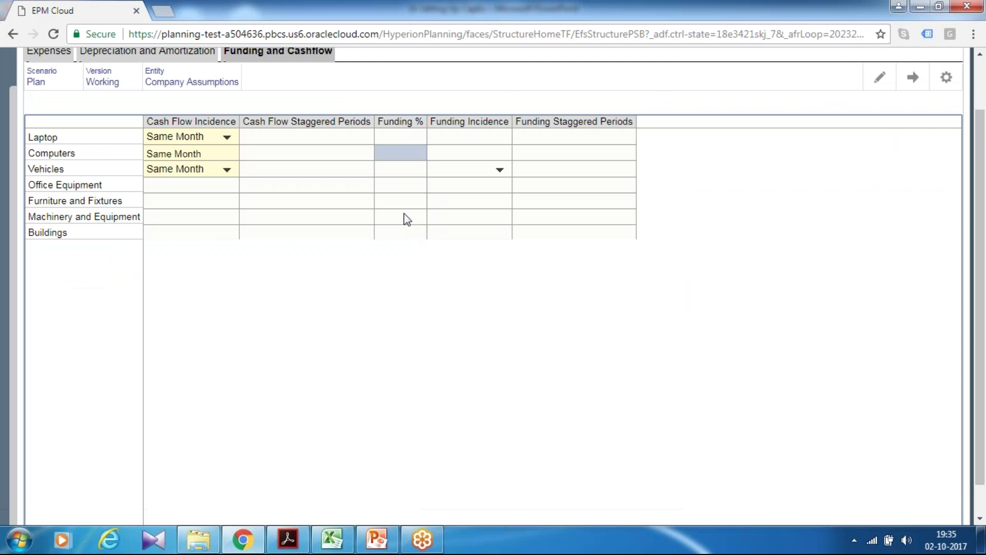
pyautogui.click(398, 173)
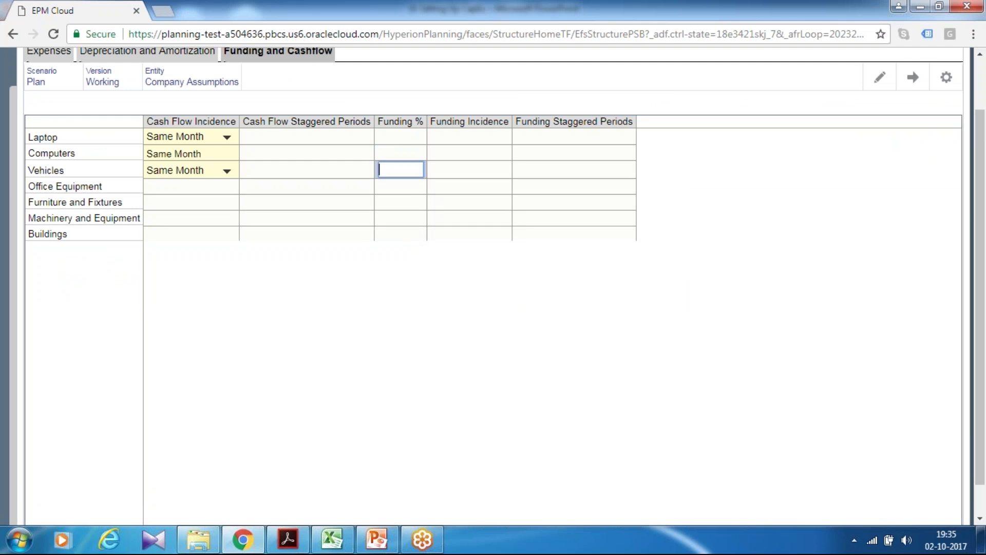
pyautogui.write('0.5')
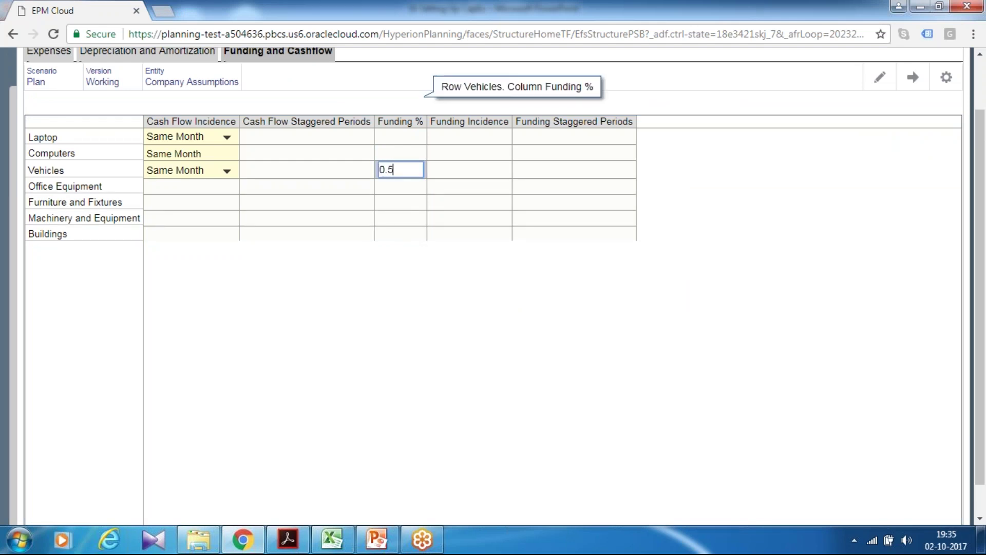
pyautogui.press('Return')
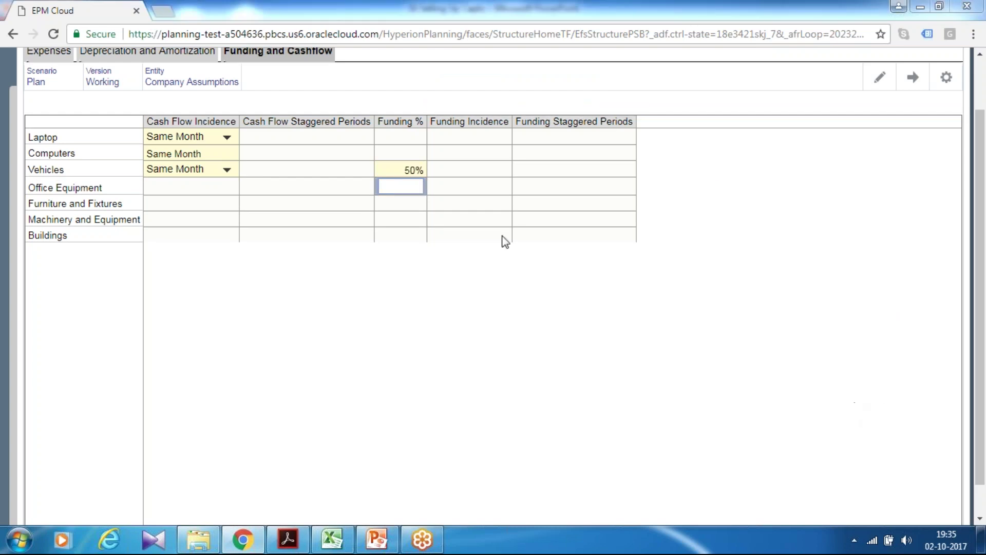
pyautogui.click(487, 172)
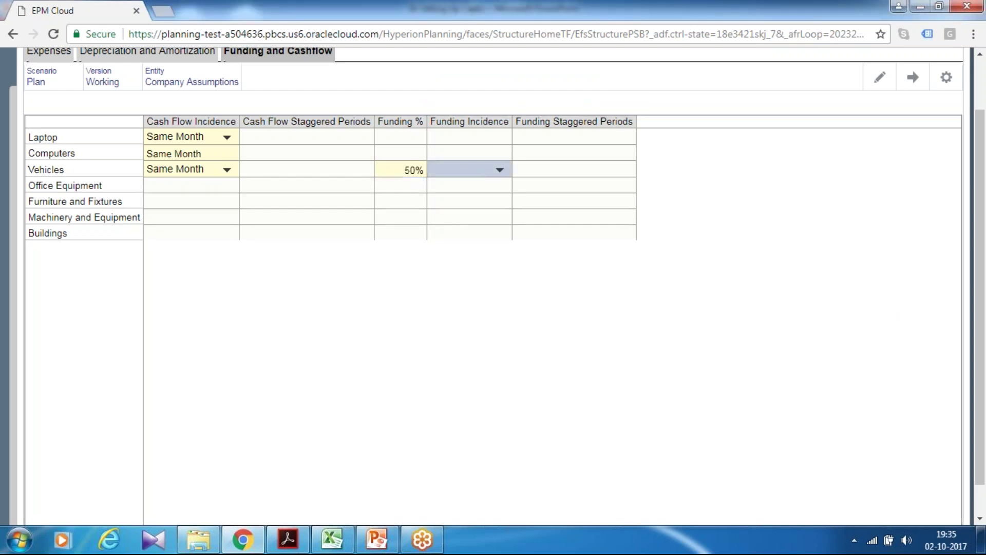
pyautogui.click(501, 170)
pyautogui.click(538, 185)
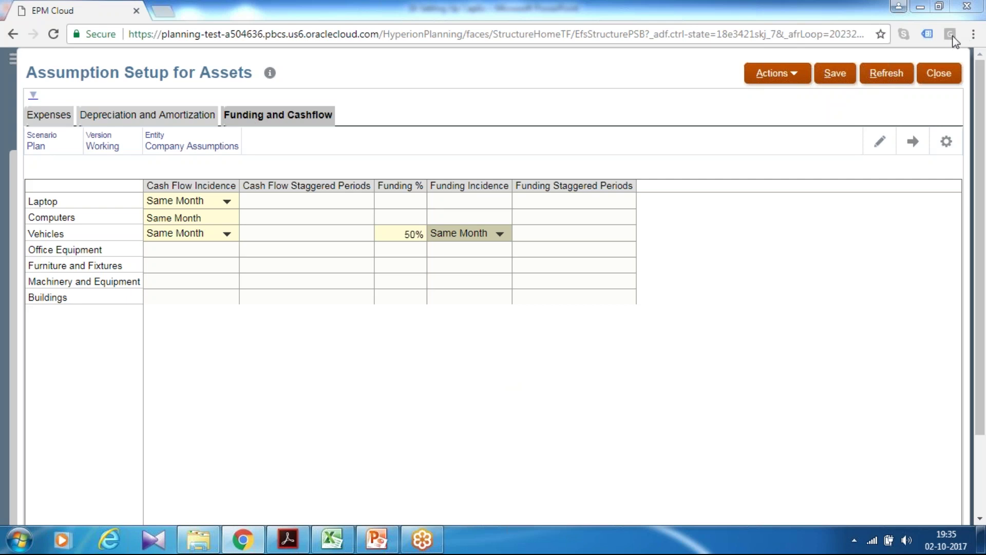
# Save the asset assumptions and dismiss the save message.
pyautogui.click(844, 82)
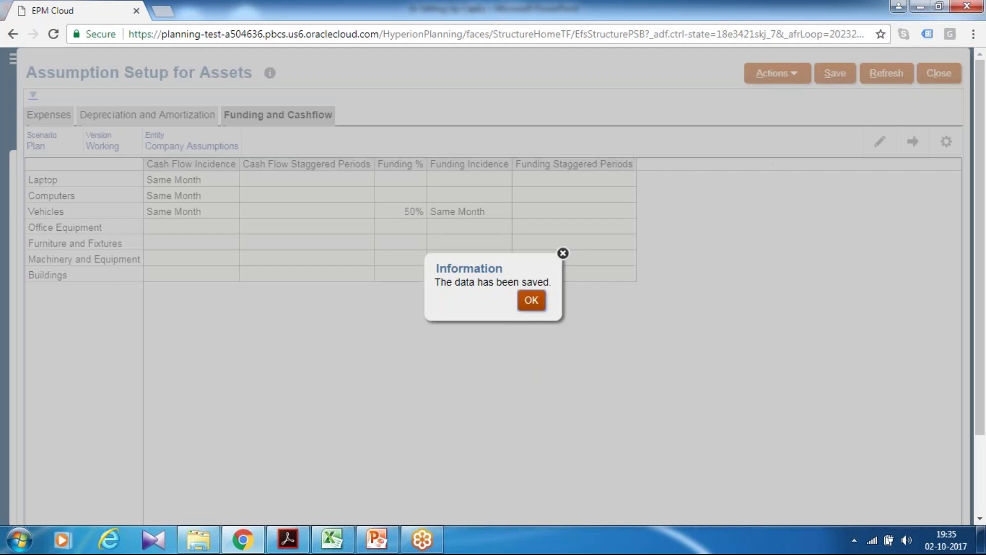
pyautogui.click(531, 300)
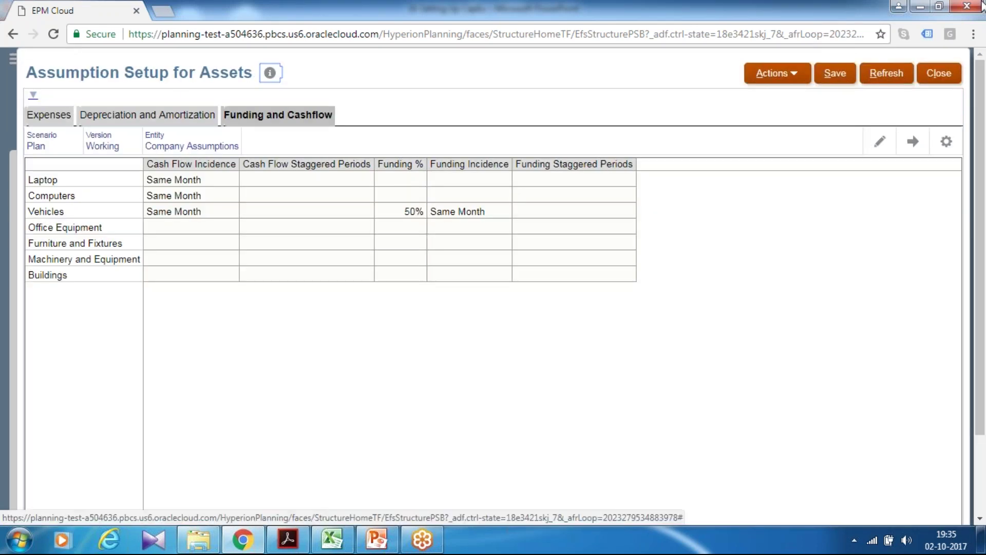
pyautogui.click(975, 23)
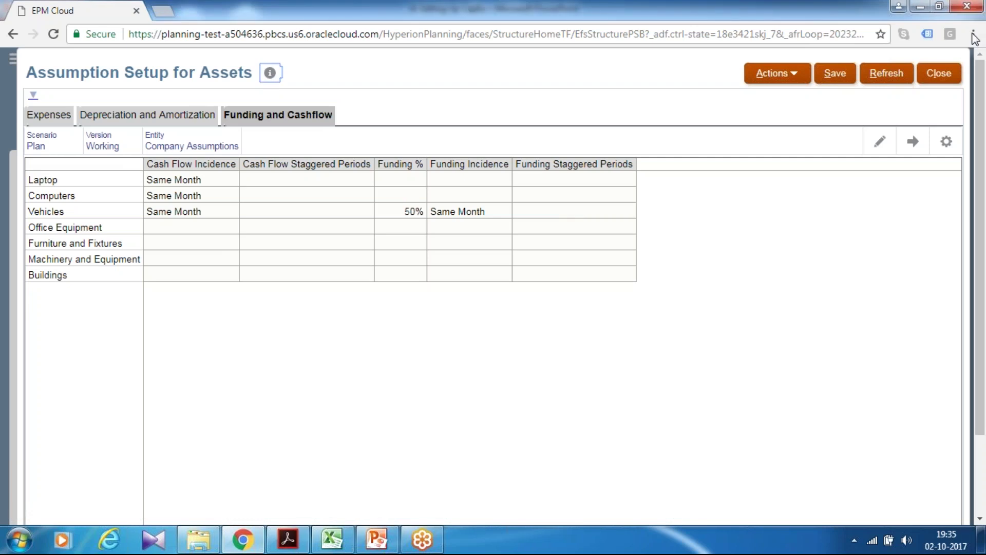
# Close the asset assumption setup and open Assumptions for Intangible from the Capital configuration list.
pyautogui.click(942, 75)
pyautogui.scroll(-2, 156, 267)
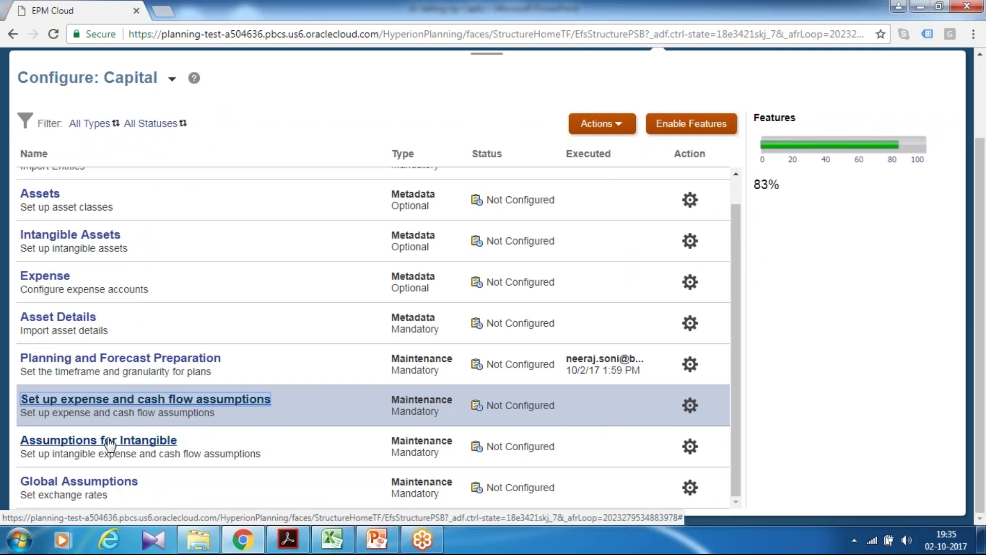
pyautogui.click(110, 443)
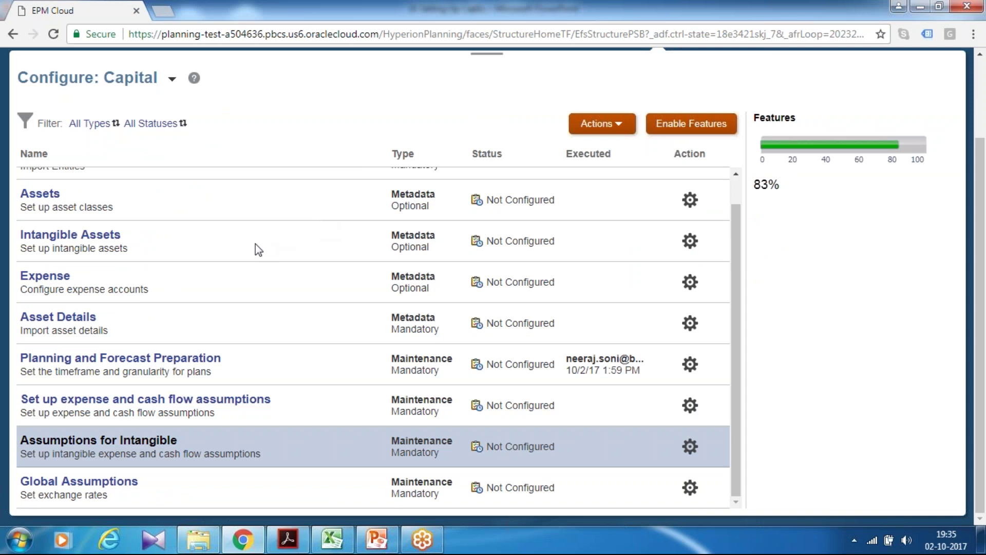
pyautogui.click(377, 539)
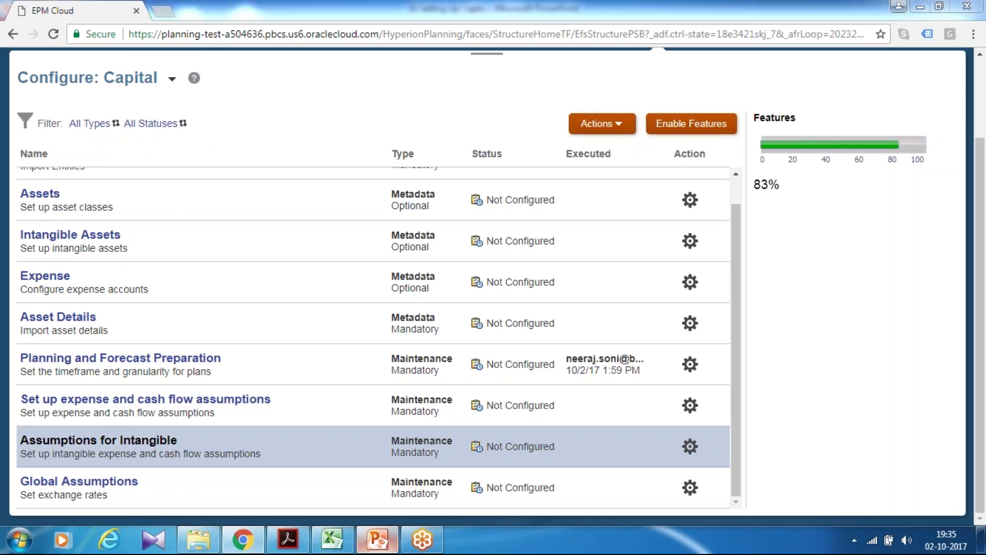
pyautogui.hotkey('alt', 'Tab')
pyautogui.click(51, 376)
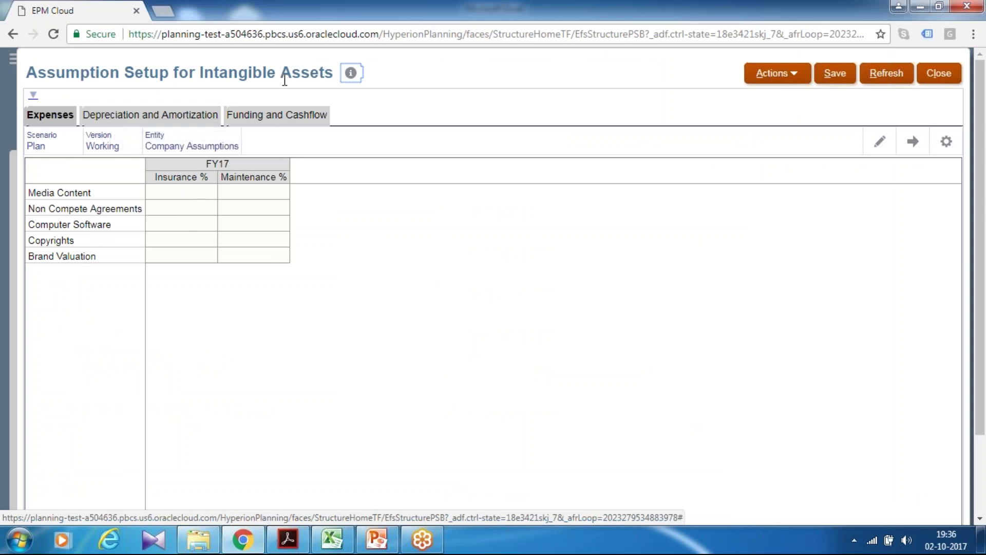
# In the FY17 intangible asset expenses, enter 0.01 as the Media Content Insurance % and 0.02 as its Maintenance %.
pyautogui.scroll(-1, 192, 202)
pyautogui.click(192, 193)
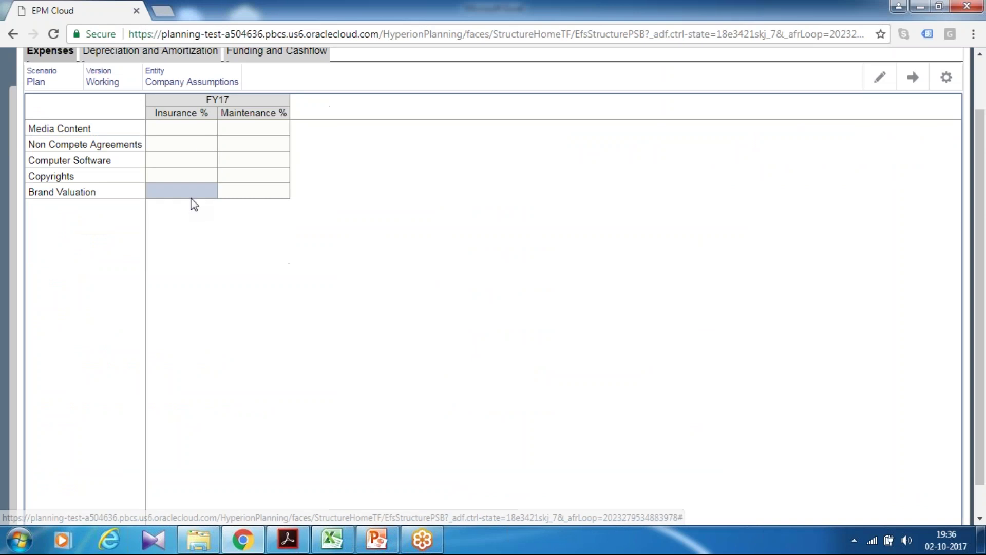
pyautogui.click(198, 134)
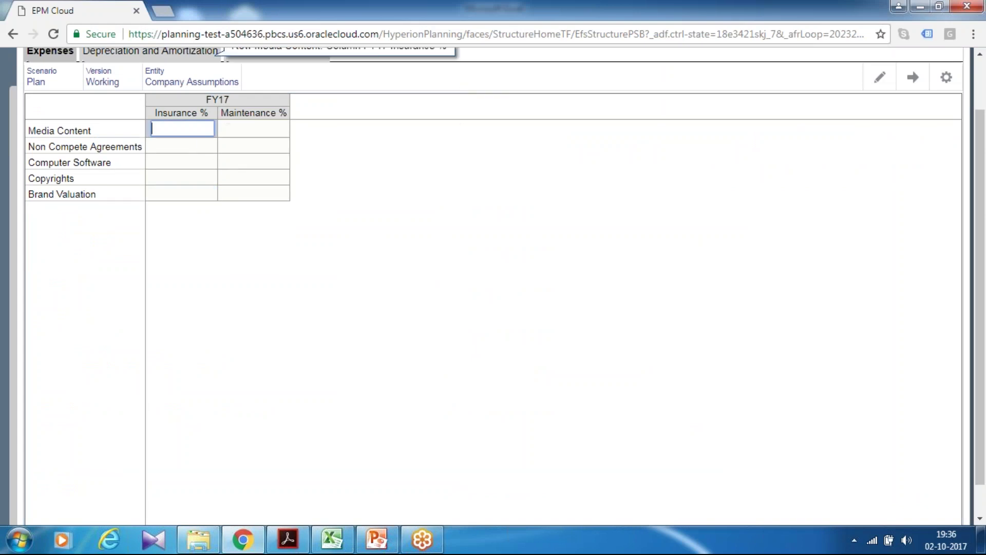
pyautogui.write('0.01')
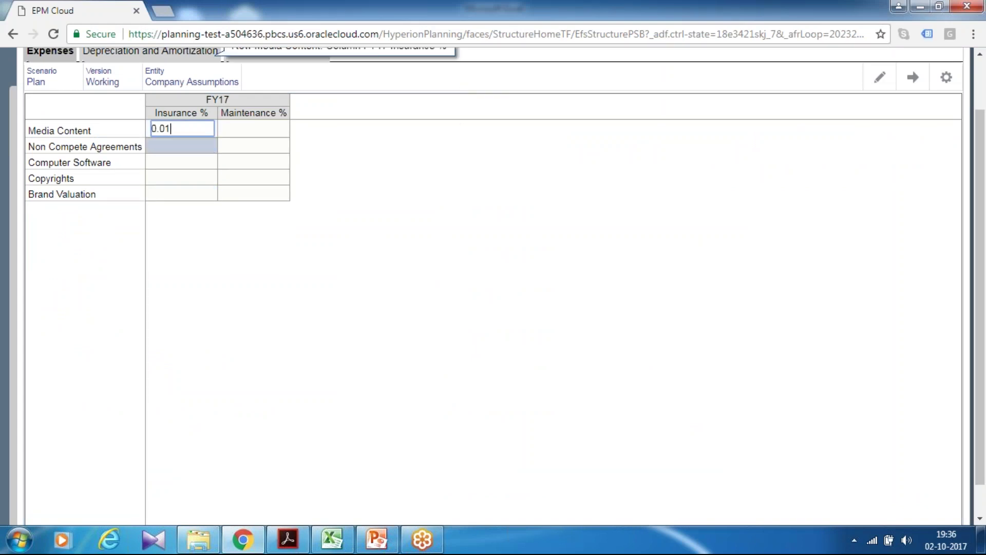
pyautogui.press('Return')
pyautogui.click(283, 129)
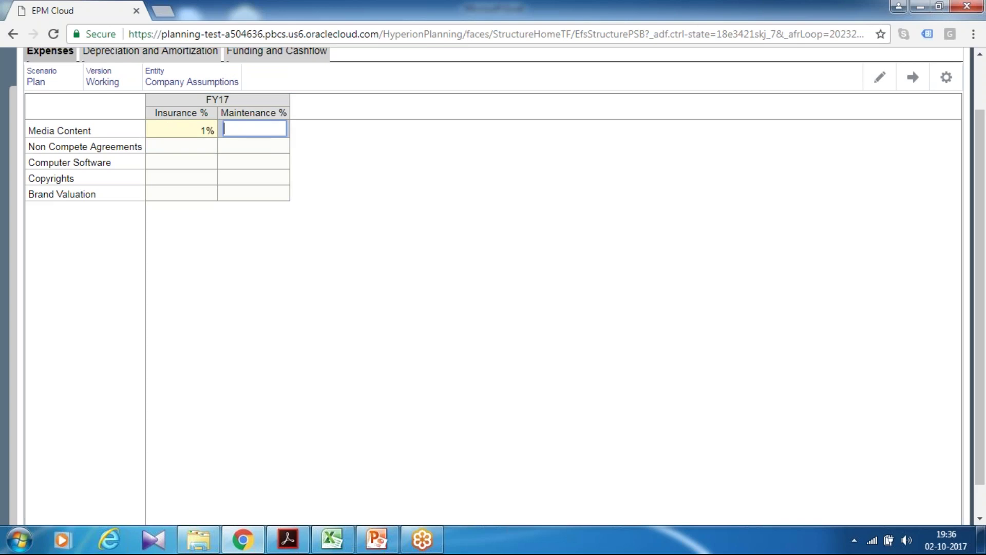
pyautogui.write('0.02')
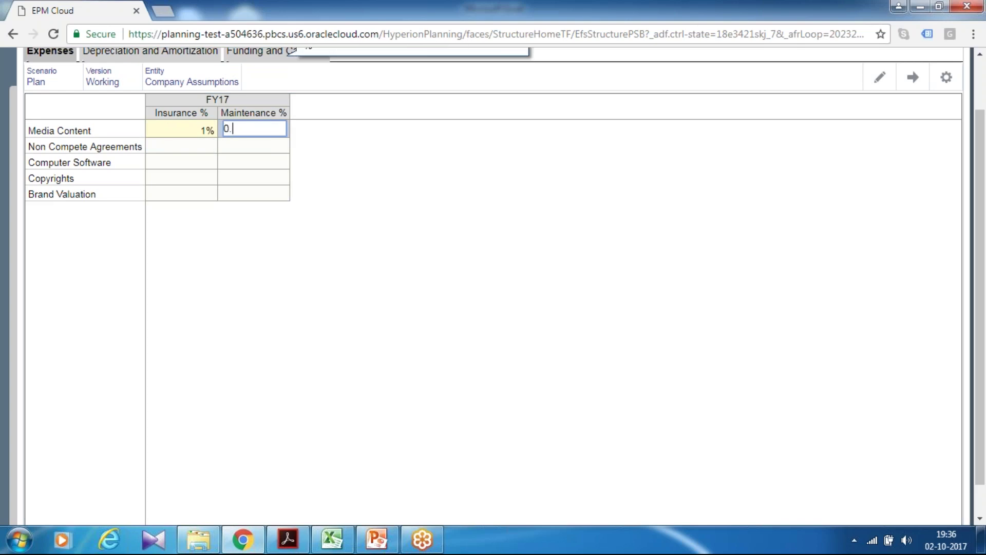
pyautogui.press('Return')
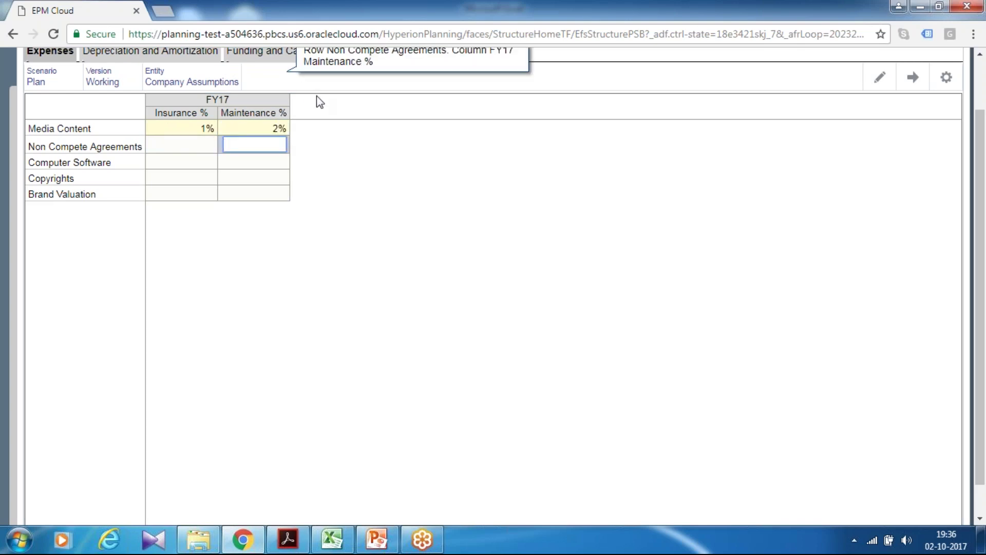
# Save the intangible asset expense assumptions and dismiss the save message.
pyautogui.scroll(2, 313, 95)
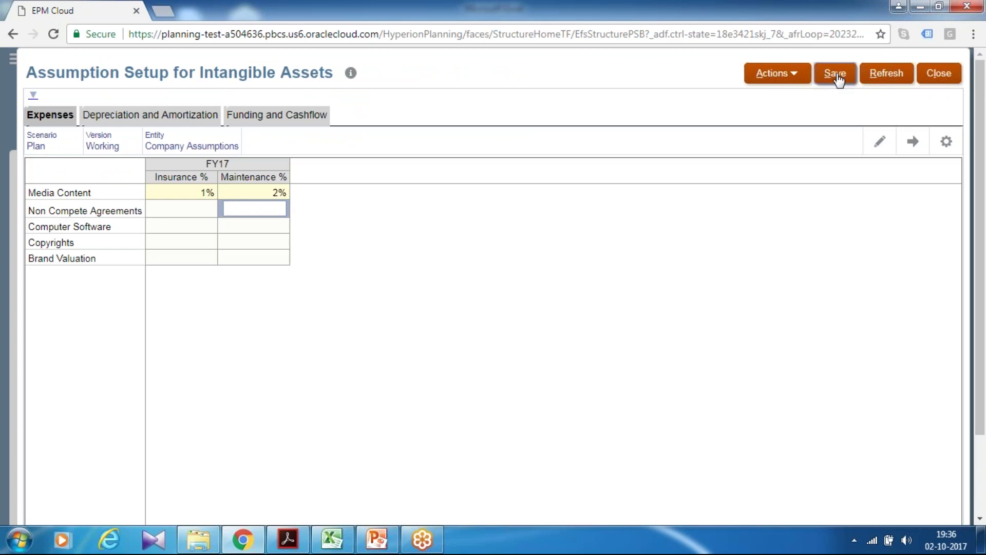
pyautogui.click(835, 75)
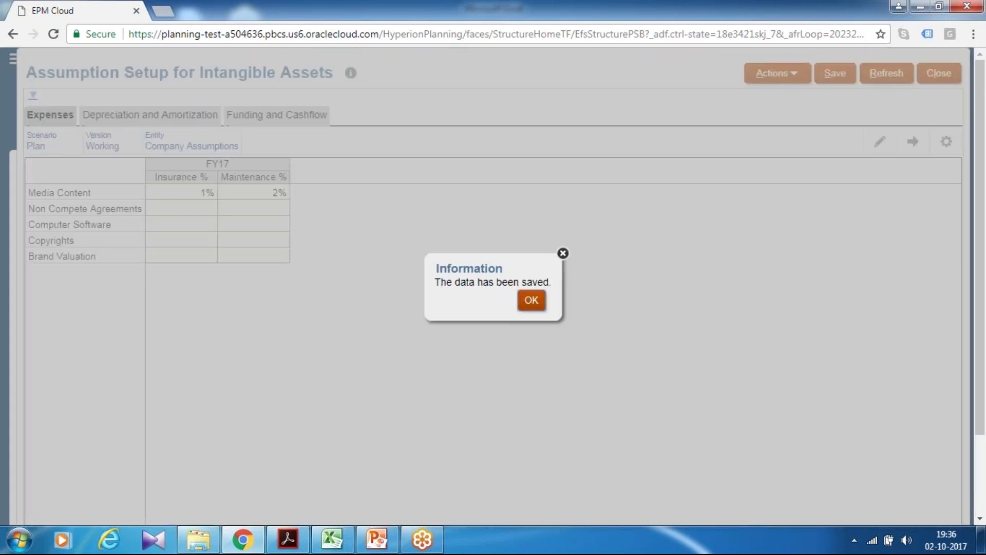
pyautogui.press('Return')
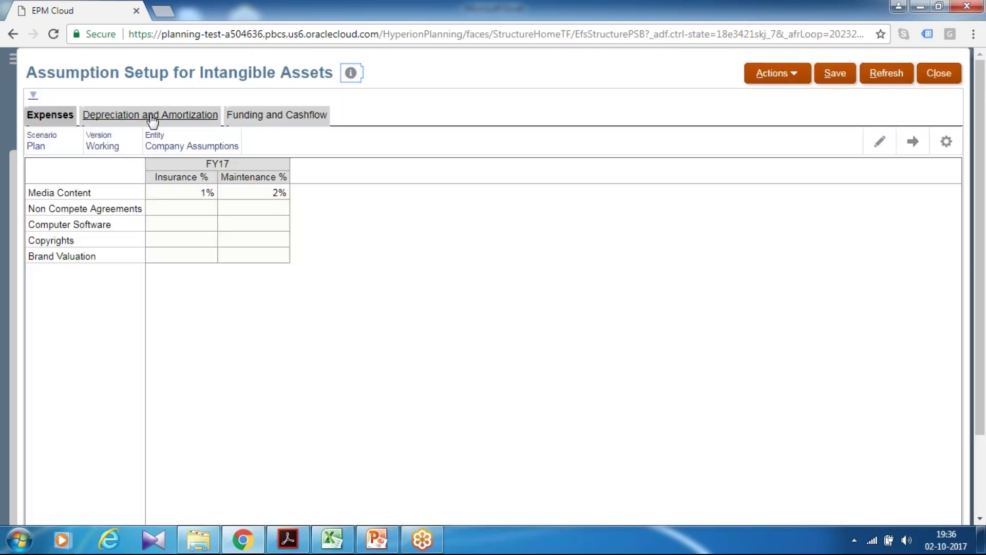
# Review the Depreciation and Amortization and the Funding and Cashflow assumption forms for intangible assets.
pyautogui.click(152, 115)
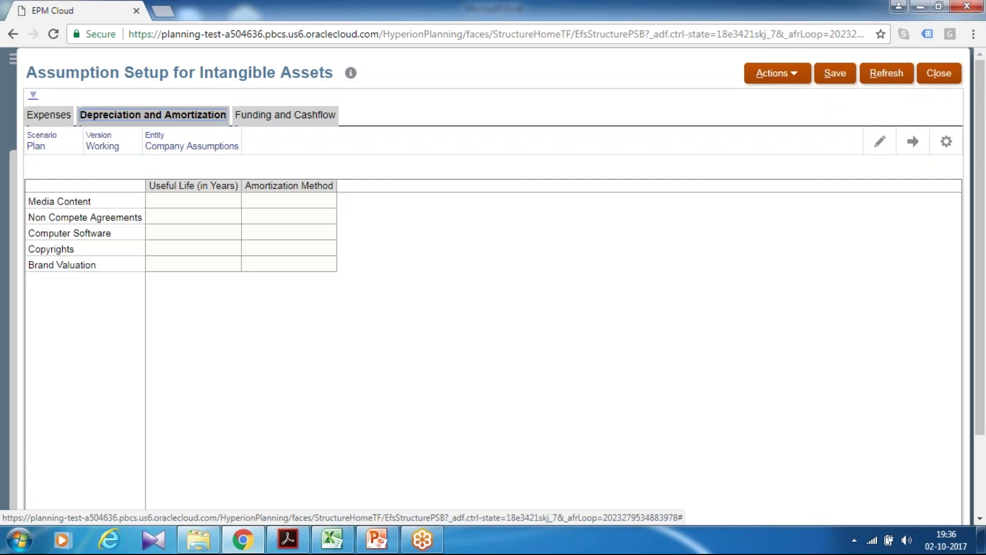
pyautogui.click(274, 116)
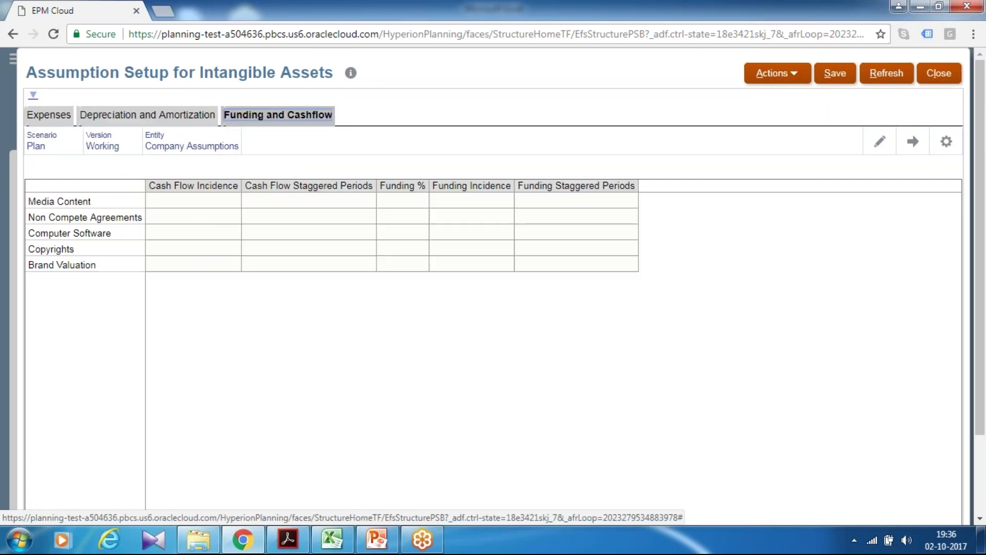
# Switch to PowerPoint, present the Assumption Setup for Intangible Assets slide full screen, and go on to the closing "Any Question?" slide.
pyautogui.hotkey('alt', 'Tab')
pyautogui.press('pagedown')
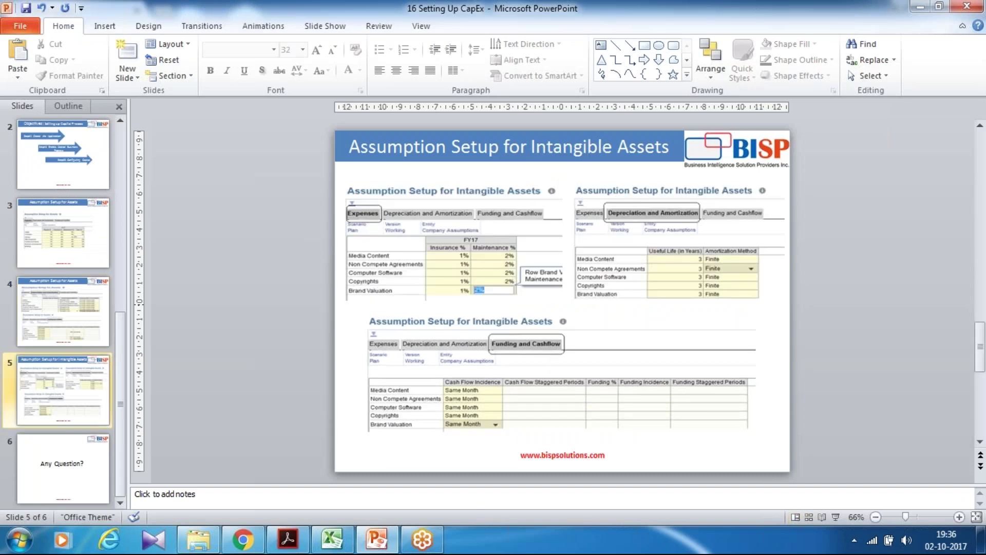
pyautogui.hotkey('shift', 'F5')
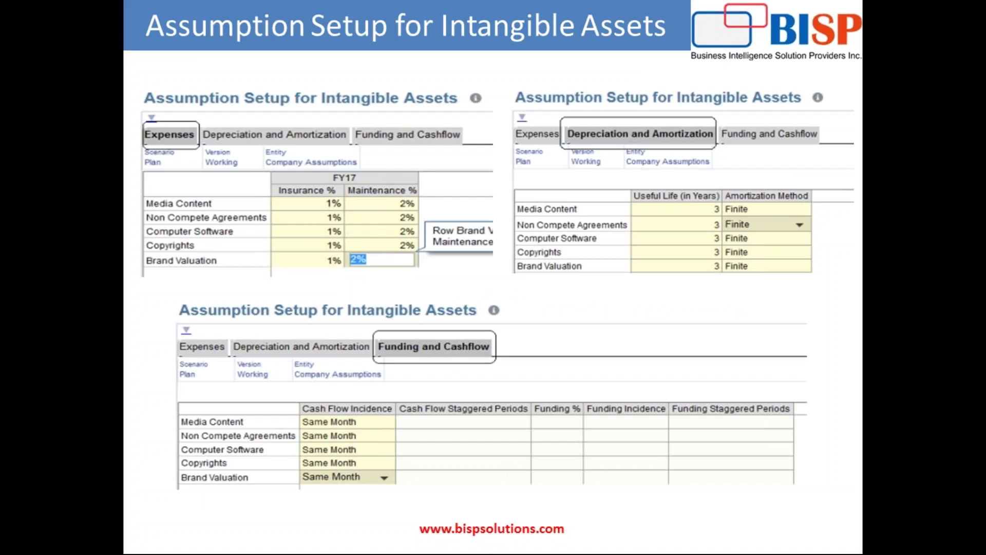
pyautogui.press('Escape')
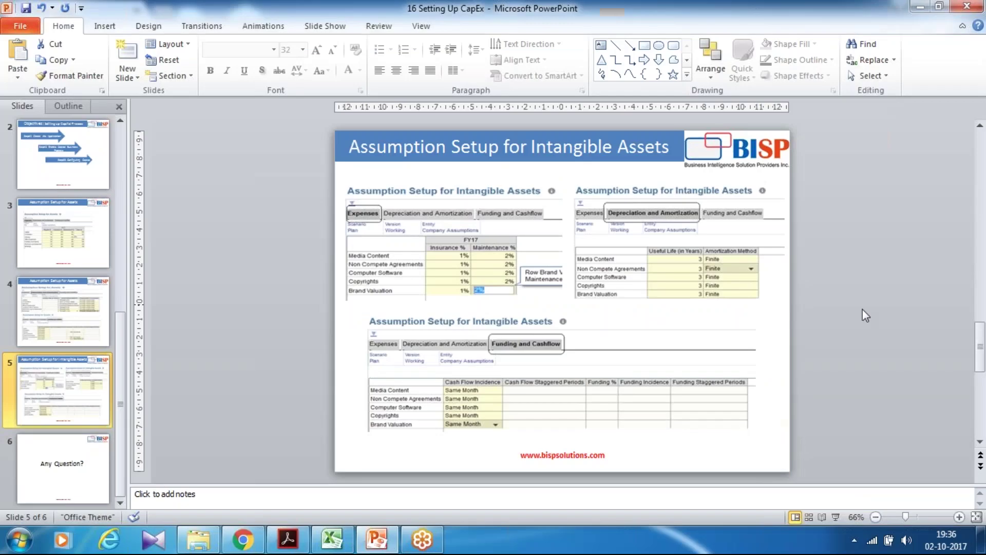
pyautogui.press('pagedown')
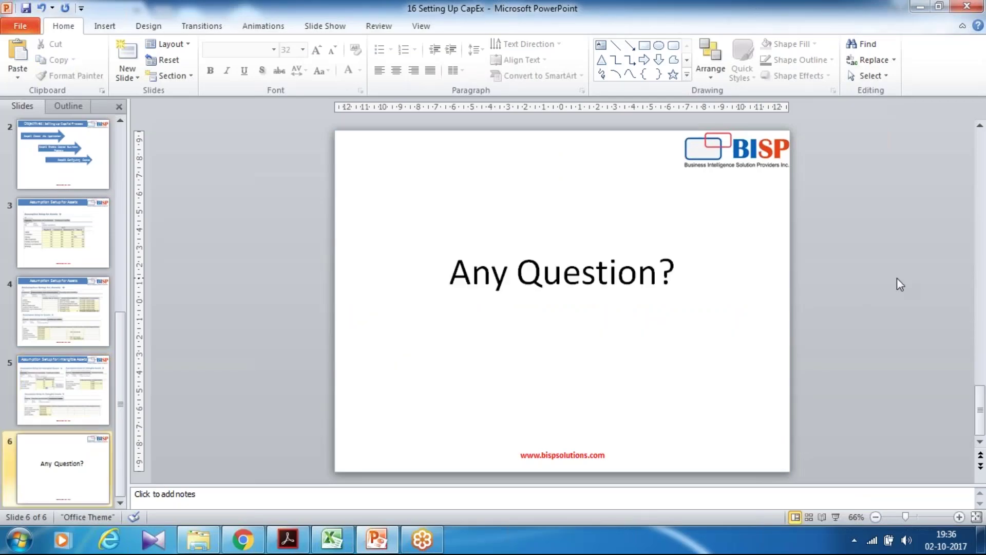